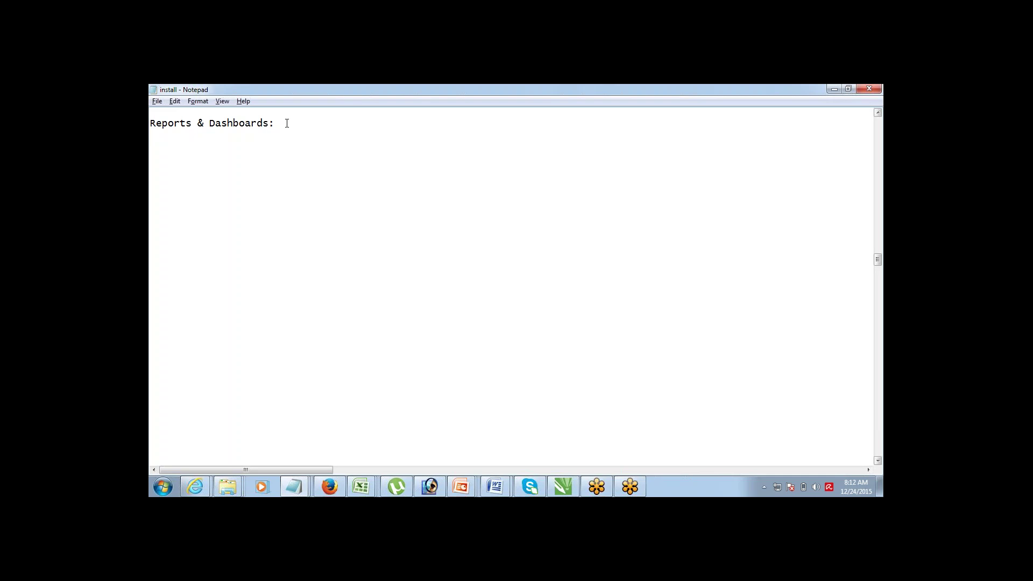
Add a "Report:" heading below "Reports & Dashboards:" with the indented first question "1> Which Object(s)?"
{"action": "key", "text": "Return"}
{"action": "type", "text": "Re"}
{"action": "type", "text": "port"}
{"action": "type", "text": ": \t"}
{"action": "type", "text": "1"}
{"action": "type", "text": "> "}
{"action": "type", "text": "Whi"}
{"action": "type", "text": "ch Object"}
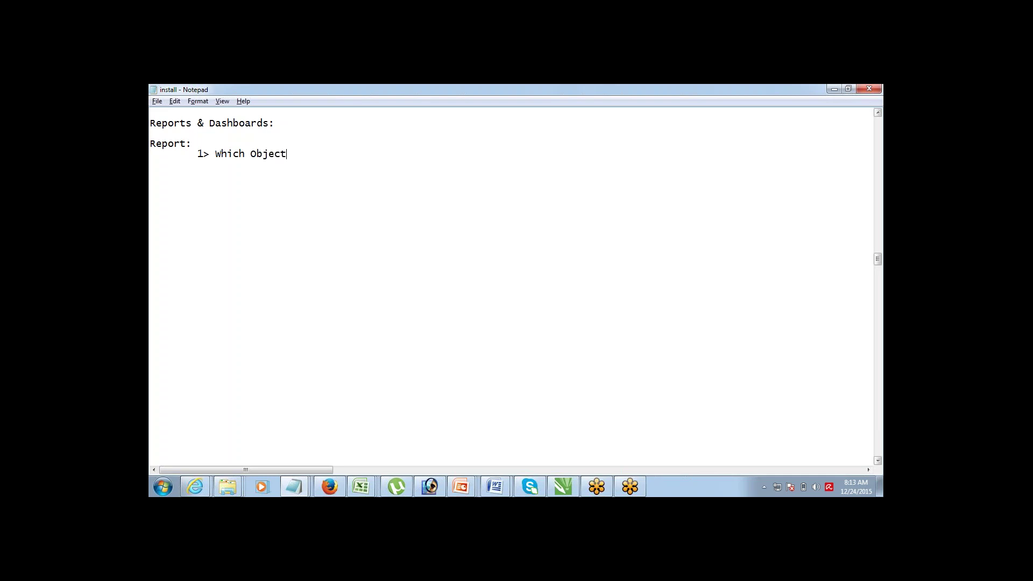
{"action": "type", "text": "("}
{"action": "type", "text": "s)"}
{"action": "type", "text": "?"}
Add the second question "2> Which Fields?" to the report list
{"action": "type", "text": "2> "}
{"action": "type", "text": "Which"}
{"action": "type", "text": " Fields "}
{"action": "type", "text": "?"}
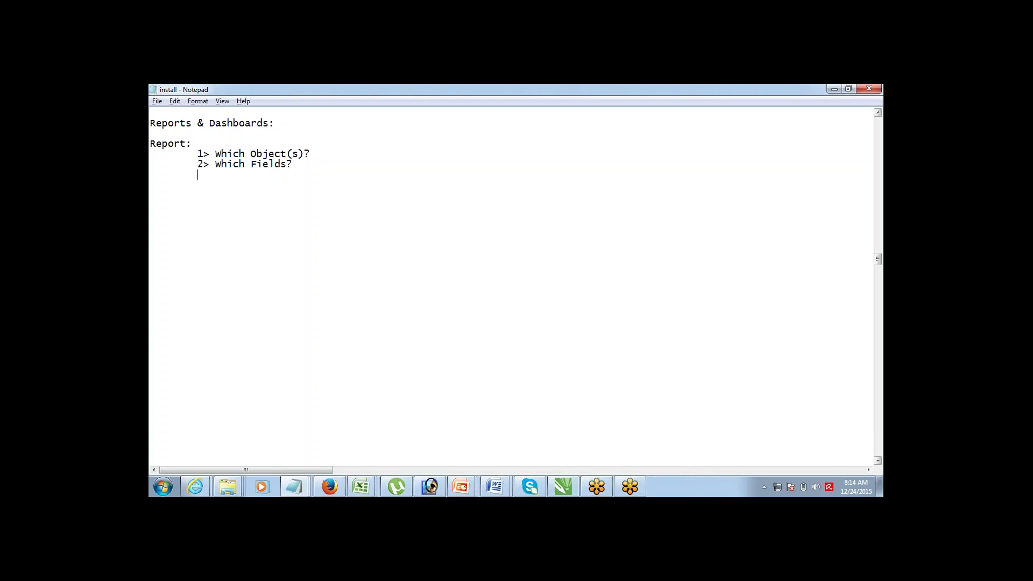
Add the third question "3> What Filters?" to the report list, correcting its capitalization
{"action": "type", "text": "3> What FIlters?"}
{"action": "left_click_drag", "start_coordinate": [257, 174], "coordinate": [250, 174]}
{"action": "type", "text": "i"}
{"action": "key", "text": "Return"}
{"action": "key", "text": "Tab"}
Add the fourth question "4> WHich Format?" with the indented sub-items "- Tabular" and "- Summary"
{"action": "type", "text": "4> WHich "}
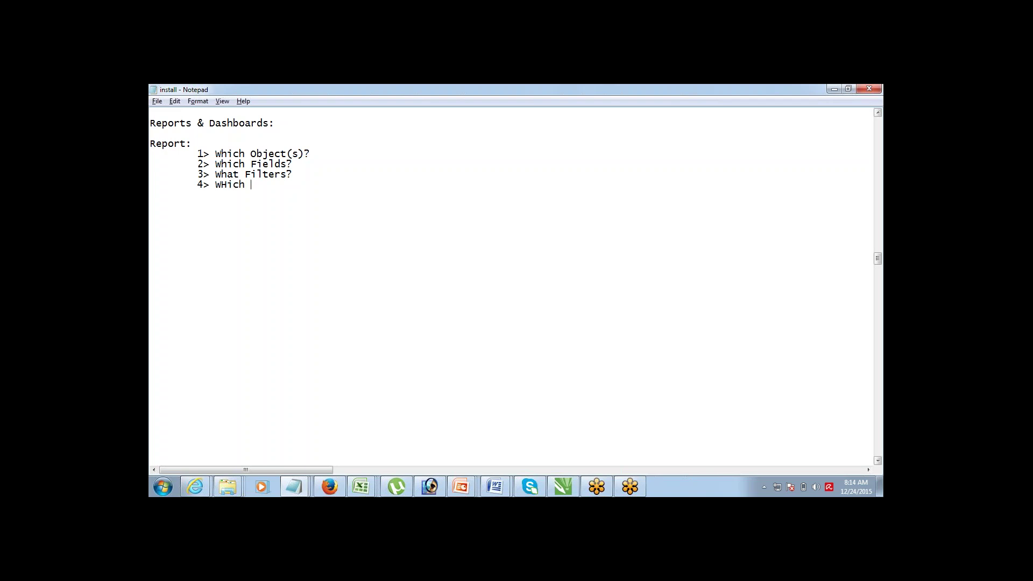
{"action": "type", "text": "Format"}
{"action": "type", "text": "?"}
{"action": "type", "text": "Tabular"}
{"action": "type", "text": "- S"}
{"action": "type", "text": "ummar"}
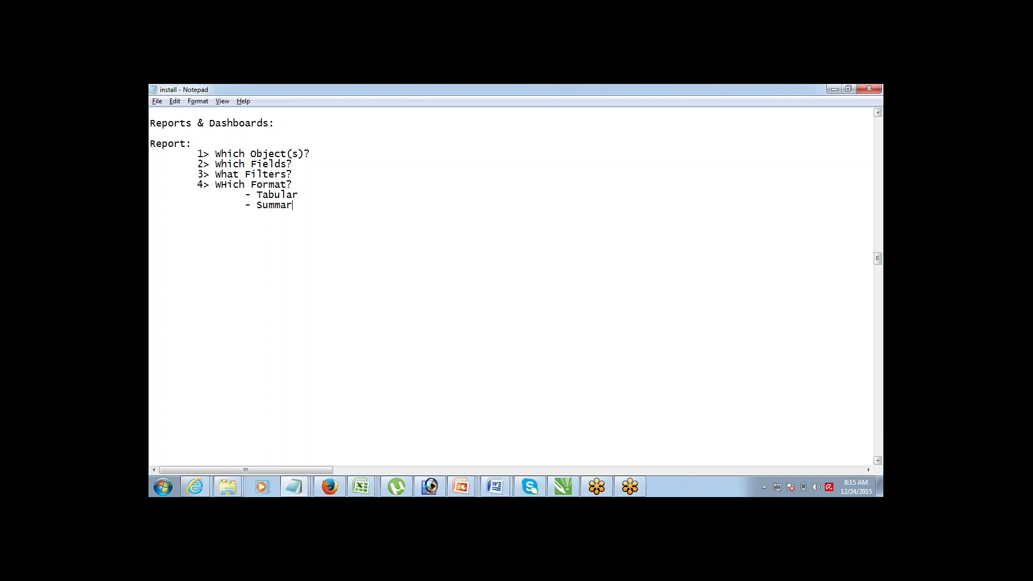
{"action": "type", "text": "y"}
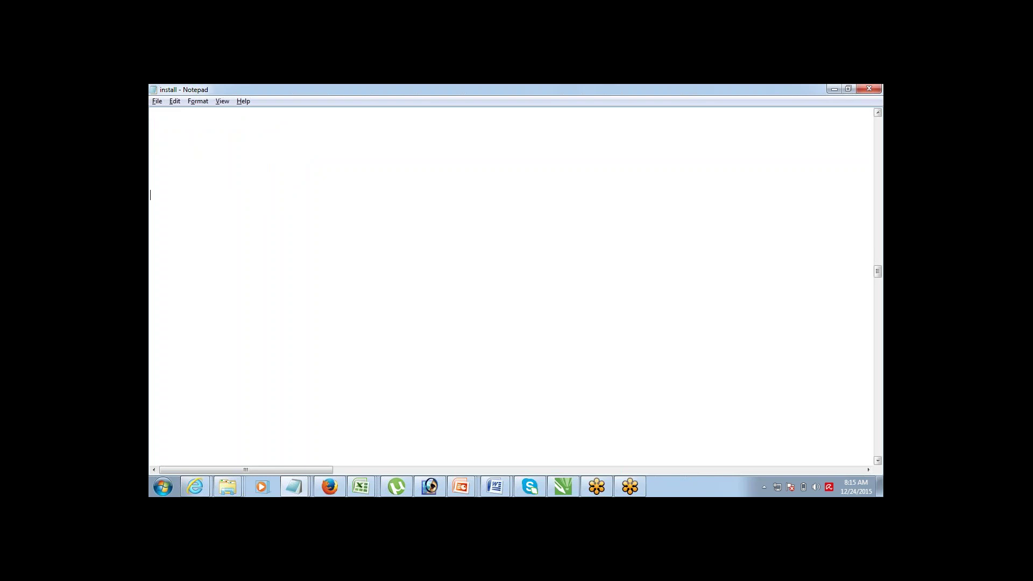
{"action": "scroll", "coordinate": [515, 285], "scroll_direction": "up", "scroll_amount": 10}
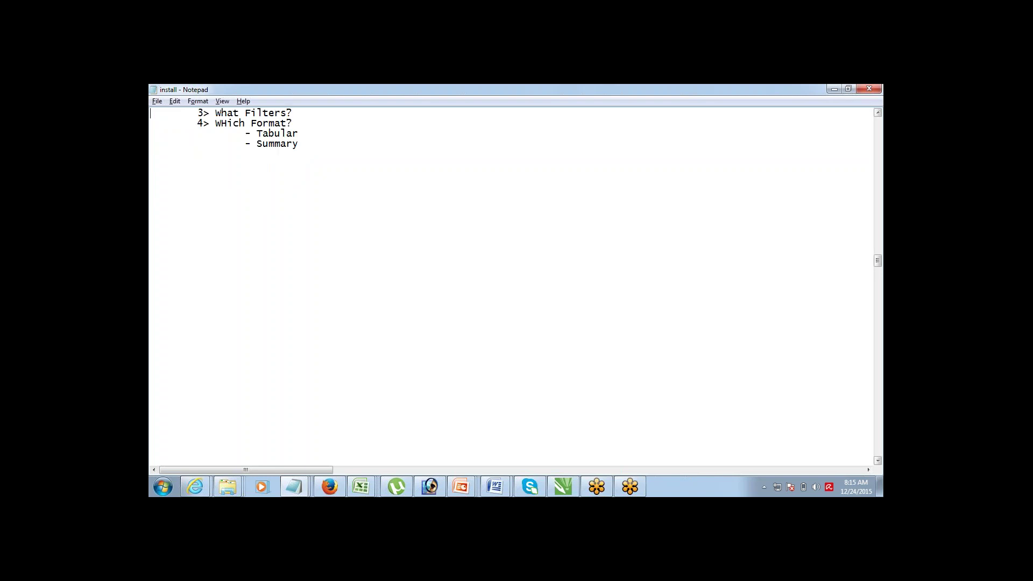
{"action": "key", "text": "Down"}
{"action": "key", "text": "Down"}
{"action": "key", "text": "Down"}
{"action": "key", "text": "Down"}
{"action": "key", "text": "Down"}
{"action": "key", "text": "Down"}
{"action": "key", "text": "Down"}
{"action": "key", "text": "Down"}
{"action": "key", "text": "Down"}
{"action": "key", "text": "Down"}
{"action": "key", "text": "Down"}
{"action": "key", "text": "Down"}
{"action": "key", "text": "Down"}
{"action": "key", "text": "Down"}
{"action": "key", "text": "Down"}
{"action": "key", "text": "Down"}
{"action": "key", "text": "Down"}
{"action": "key", "text": "Down"}
{"action": "key", "text": "Down"}
{"action": "key", "text": "Down"}
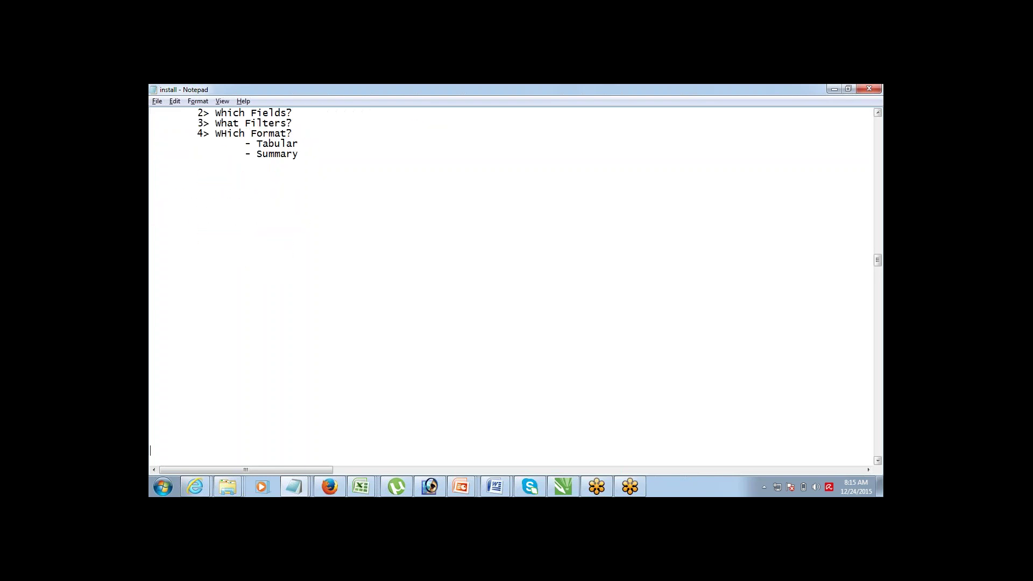
{"action": "key", "text": "Up"}
{"action": "key", "text": "Up"}
{"action": "key", "text": "Up"}
{"action": "key", "text": "Up"}
{"action": "key", "text": "Up"}
{"action": "key", "text": "Up"}
{"action": "key", "text": "Up"}
{"action": "key", "text": "Up"}
{"action": "key", "text": "Up"}
{"action": "key", "text": "Up"}
{"action": "key", "text": "Up"}
{"action": "key", "text": "Up"}
{"action": "key", "text": "Up"}
{"action": "key", "text": "Up"}
{"action": "key", "text": "Up"}
{"action": "key", "text": "Up"}
{"action": "key", "text": "Up"}
{"action": "key", "text": "Up"}
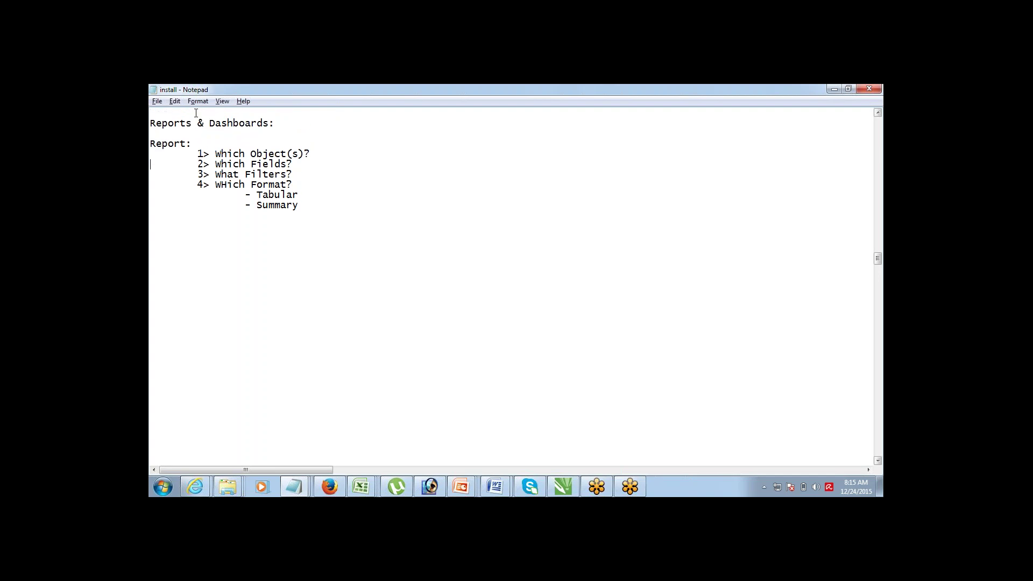
Add the sub-items "- Matrix" and "- Joined" under the format question, below Summary
{"action": "key", "text": "Down"}
{"action": "key", "text": "Down"}
{"action": "key", "text": "Down"}
{"action": "key", "text": "Down"}
{"action": "type", "text": "- Ma"}
{"action": "type", "text": "rix \t\t"}
{"action": "type", "text": "- Joined"}
Highlight the text "Which Object(s)?" in the first question of the report list
{"action": "key", "text": "Up"}
{"action": "key", "text": "Up"}
{"action": "key", "text": "Up"}
{"action": "key", "text": "Up"}
{"action": "key", "text": "Up"}
{"action": "key", "text": "Up"}
{"action": "key", "text": "Up"}
{"action": "key", "text": "shift+Left"}
{"action": "key", "text": "shift+Left"}
{"action": "key", "text": "shift+Left"}
{"action": "key", "text": "shift+Left"}
{"action": "key", "text": "shift+Left"}
{"action": "key", "text": "shift+Left"}
{"action": "key", "text": "shift+Left"}
{"action": "key", "text": "shift+Left"}
{"action": "key", "text": "shift+Left"}
{"action": "key", "text": "shift+Left"}
{"action": "key", "text": "shift+Left"}
{"action": "key", "text": "shift+Left"}
{"action": "key", "text": "shift+Left"}
{"action": "key", "text": "shift+Left"}
{"action": "key", "text": "shift+Left"}
{"action": "key", "text": "shift+Left"}
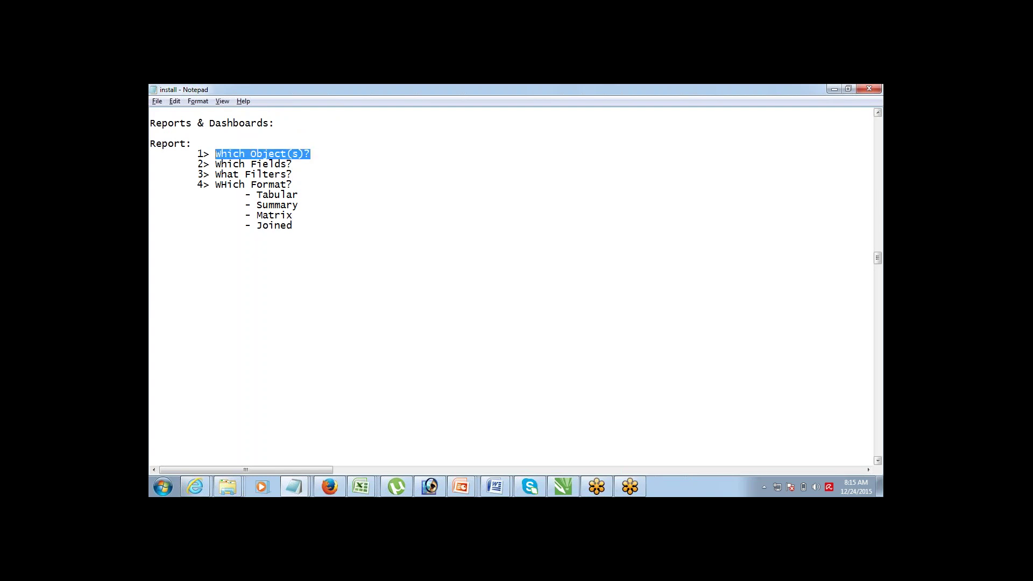
Highlight the report list from the first question through the Joined format, and clear the selection
{"action": "key", "text": "Down"}
{"action": "key", "text": "shift+Down"}
{"action": "key", "text": "shift+Down"}
{"action": "key", "text": "shift+Down"}
{"action": "key", "text": "shift+Down"}
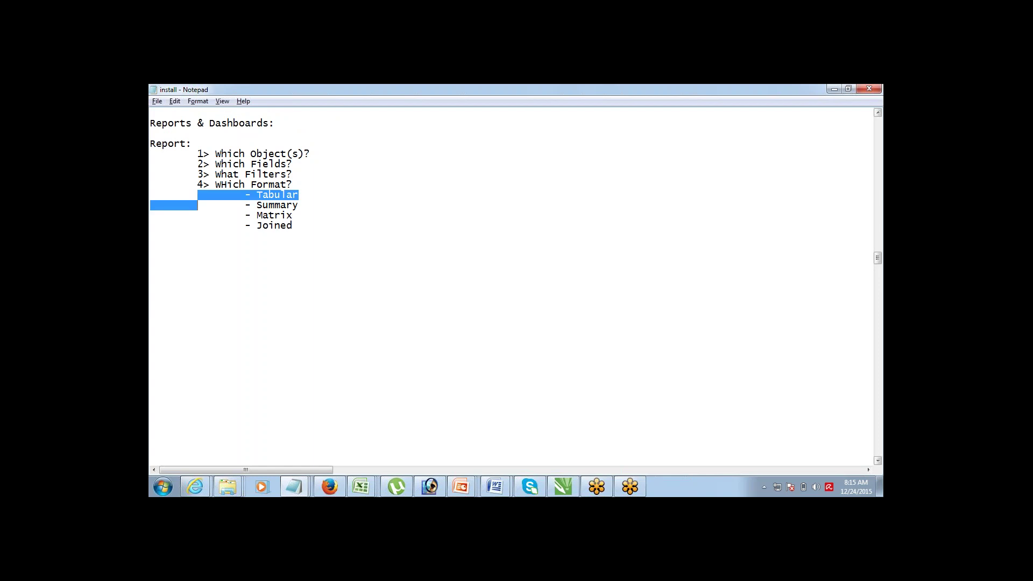
{"action": "key", "text": "Up"}
{"action": "key", "text": "Up"}
{"action": "key", "text": "Up"}
{"action": "key", "text": "Up"}
{"action": "key", "text": "Up"}
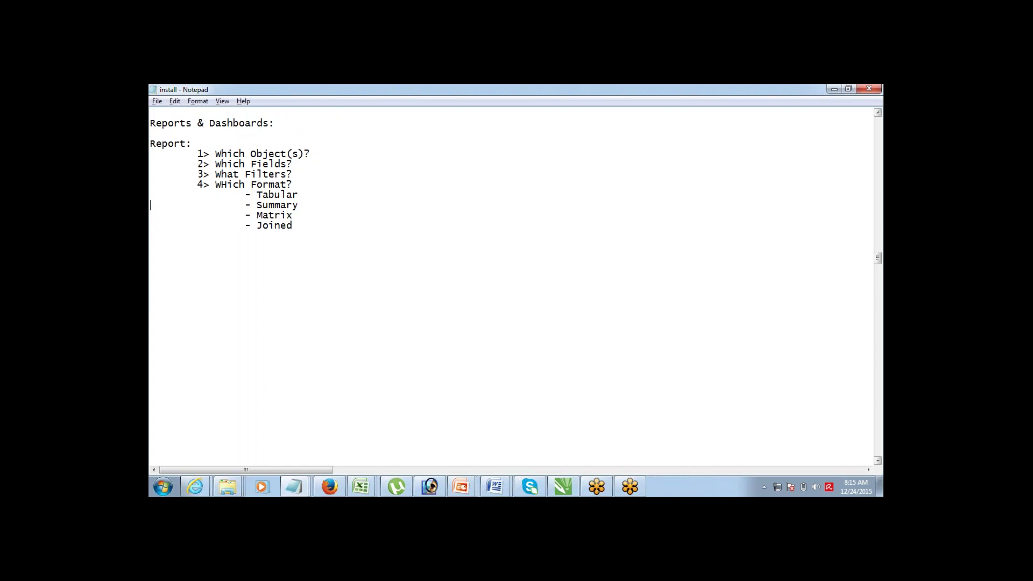
{"action": "key", "text": "Down"}
{"action": "key", "text": "shift+Down"}
{"action": "key", "text": "shift+Down"}
{"action": "key", "text": "shift+Down"}
{"action": "key", "text": "shift+Down"}
{"action": "key", "text": "shift+Down"}
{"action": "key", "text": "shift+Down"}
{"action": "key", "text": "shift+Down"}
{"action": "key", "text": "shift+Down"}
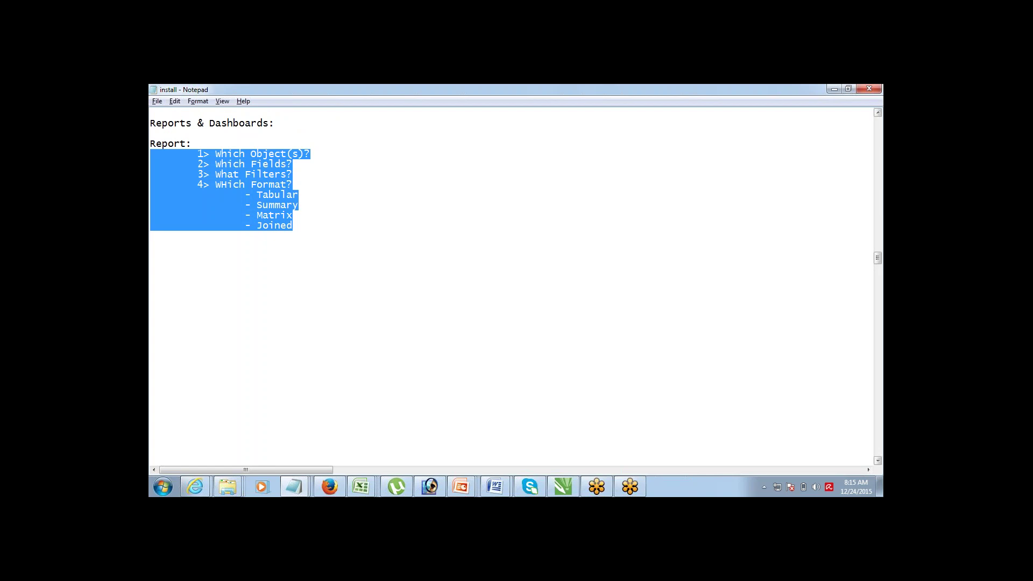
{"action": "left_click", "coordinate": [151, 266]}
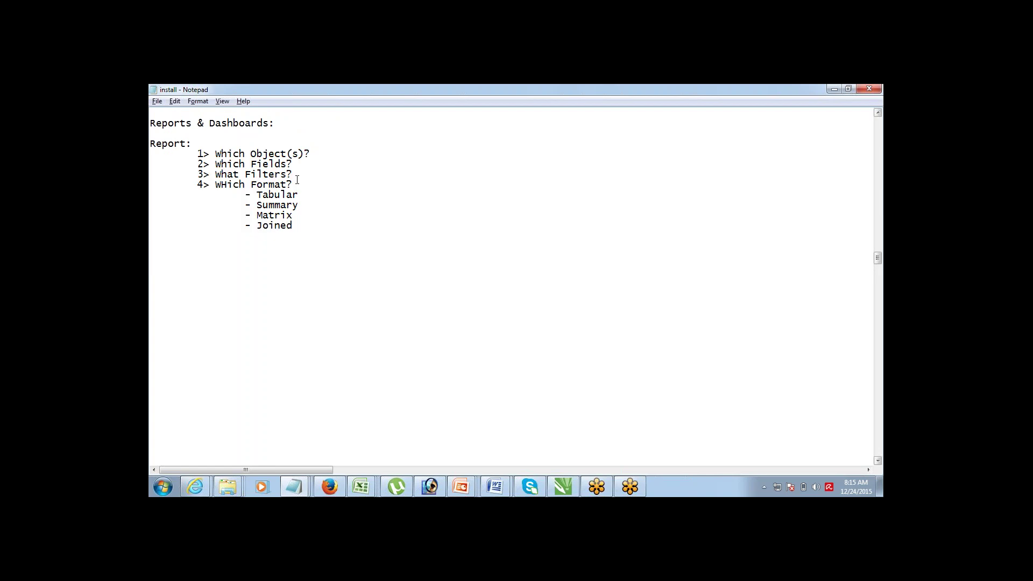
Add the fifth question "5> What do you want to do with the Report?" below the Joined format
{"action": "left_click", "coordinate": [297, 226]}
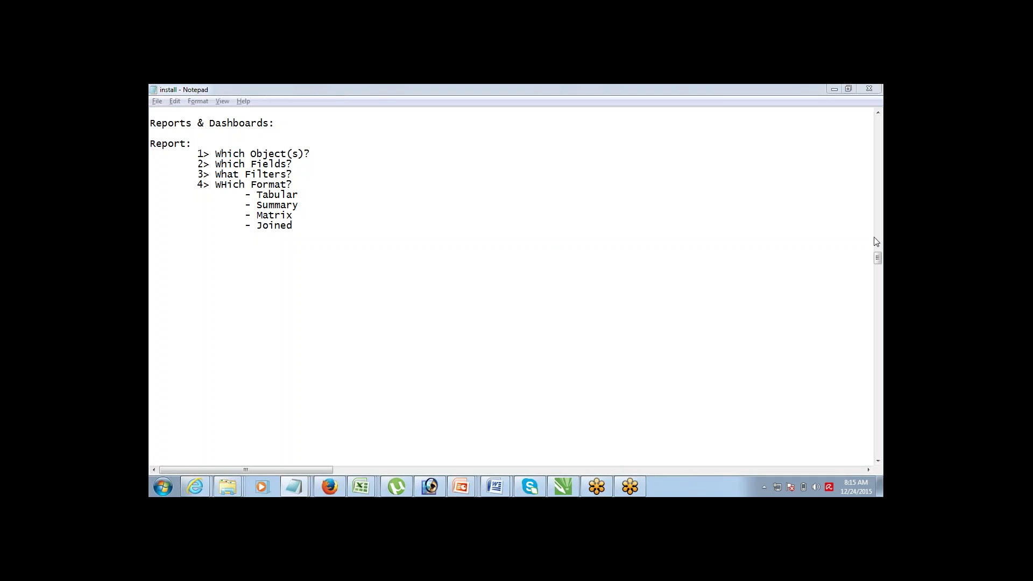
{"action": "left_click", "coordinate": [307, 225]}
{"action": "key", "text": "Return"}
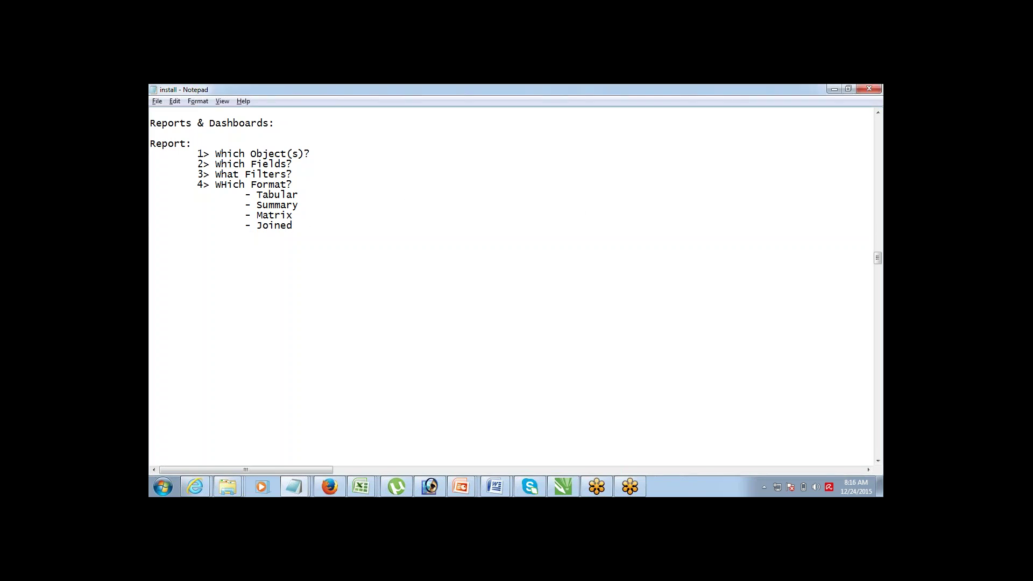
{"action": "key", "text": "Tab"}
{"action": "type", "text": "5> What do you want to do with"}
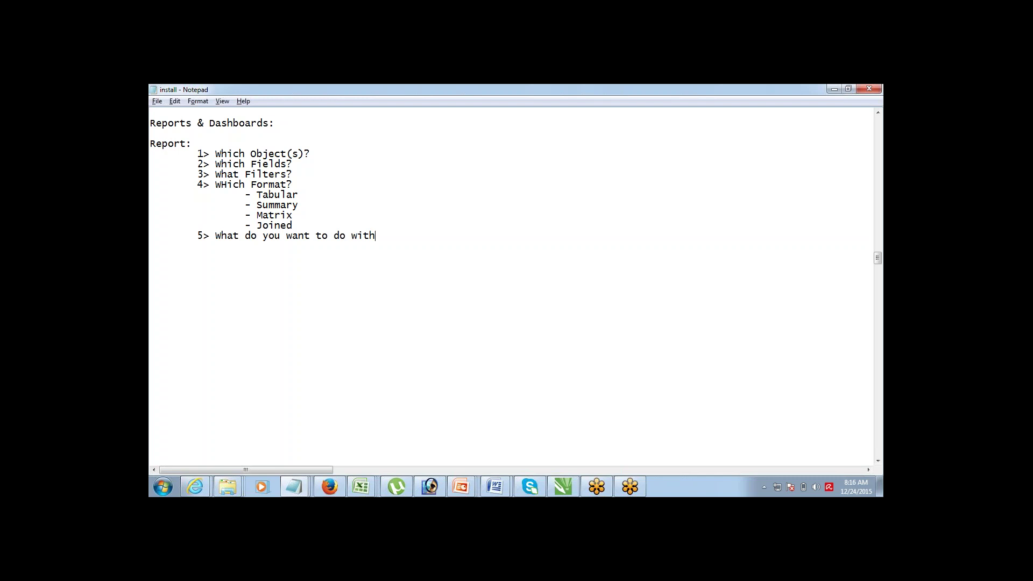
{"action": "type", "text": " the Repo"}
{"action": "type", "text": "rt"}
{"action": "type", "text": "?"}
List "- Print", "- Export", "- Save (for future use)" and "- Schedule" as indented sub-items of the fifth question
{"action": "type", "text": "Print \t\t- "}
{"action": "type", "text": "Export \t\t"}
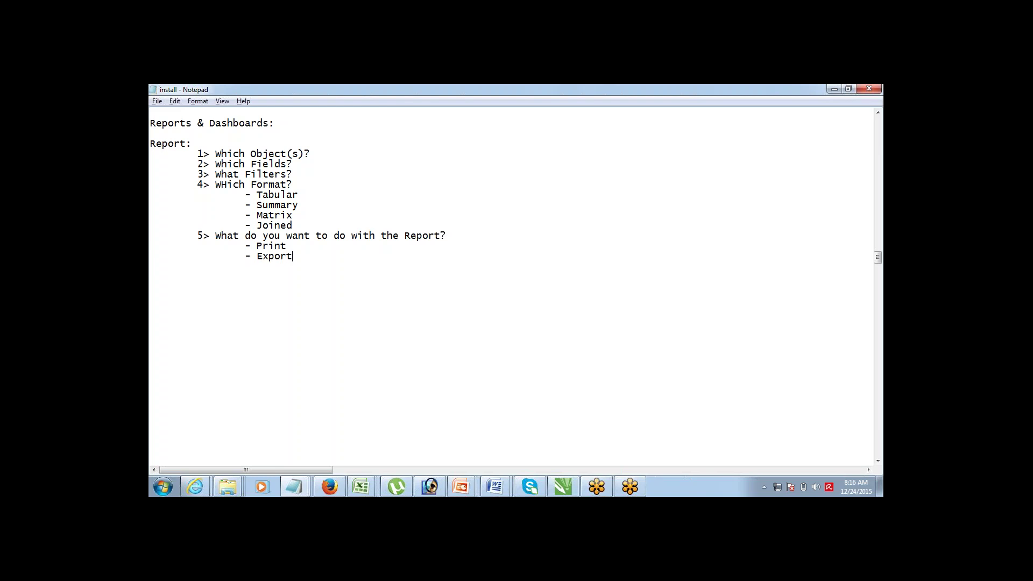
{"action": "type", "text": "- Save (for fututr"}
{"action": "key", "text": "BackSpace"}
{"action": "key", "text": "BackSpace"}
{"action": "type", "text": "re "}
{"action": "type", "text": "use) \t\t- "}
{"action": "type", "text": "Schedule"}
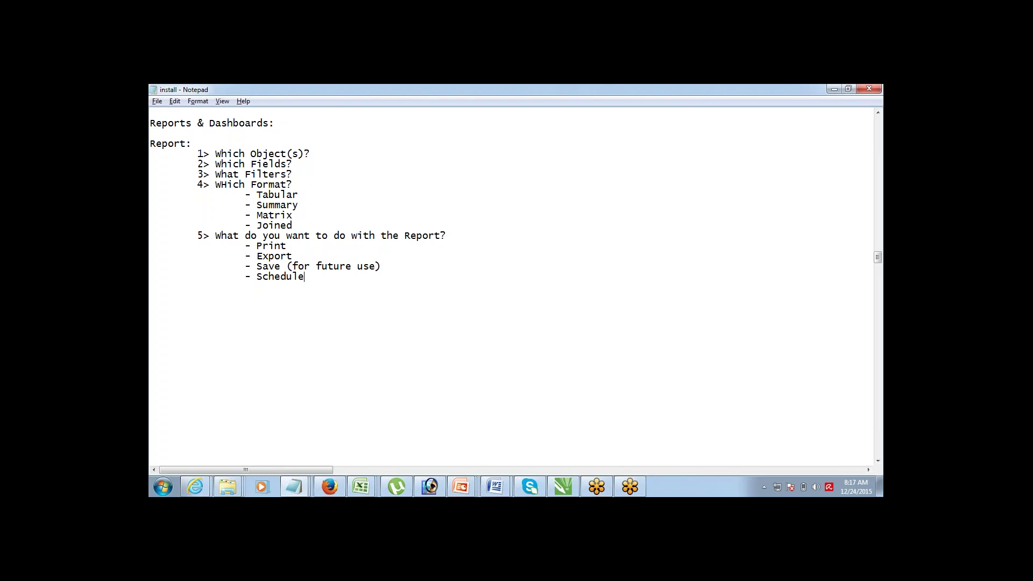
Highlight the complete report list from the first question through the Schedule sub-item, and clear the selection
{"action": "left_click", "coordinate": [292, 256]}
{"action": "key", "text": "Up"}
{"action": "key", "text": "Up"}
{"action": "key", "text": "Up"}
{"action": "key", "text": "Up"}
{"action": "key", "text": "Up"}
{"action": "key", "text": "Up"}
{"action": "key", "text": "shift+Down"}
{"action": "key", "text": "shift+Down"}
{"action": "key", "text": "shift+Down"}
{"action": "key", "text": "shift+Down"}
{"action": "key", "text": "shift+Down"}
{"action": "key", "text": "shift+Down"}
{"action": "key", "text": "shift+Down"}
{"action": "key", "text": "shift+Down"}
{"action": "key", "text": "shift+Down"}
{"action": "key", "text": "shift+Down"}
{"action": "key", "text": "shift+Down"}
{"action": "key", "text": "shift+Down"}
{"action": "key", "text": "shift+Down"}
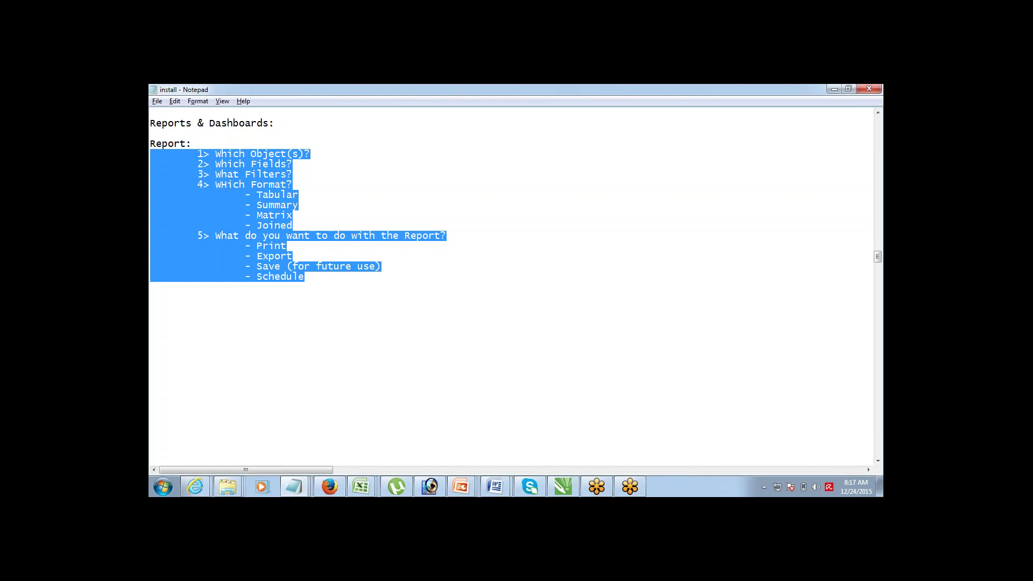
{"action": "left_click", "coordinate": [367, 257]}
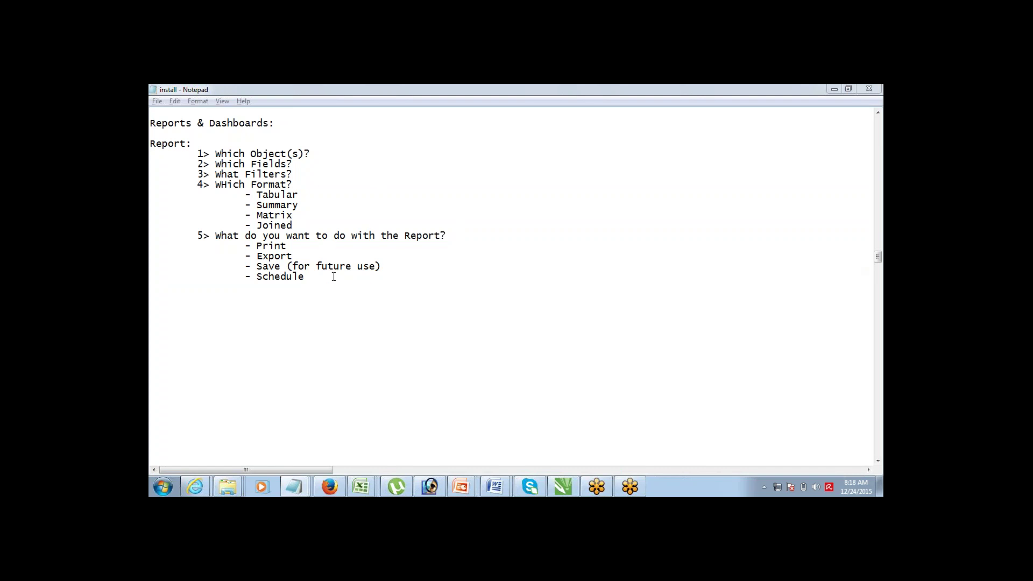
Below the report list, start an example with "1> Opportunity" and "2> Fields: Name, Account, Stage, AMount, Exp Rev"
{"action": "left_click", "coordinate": [328, 154]}
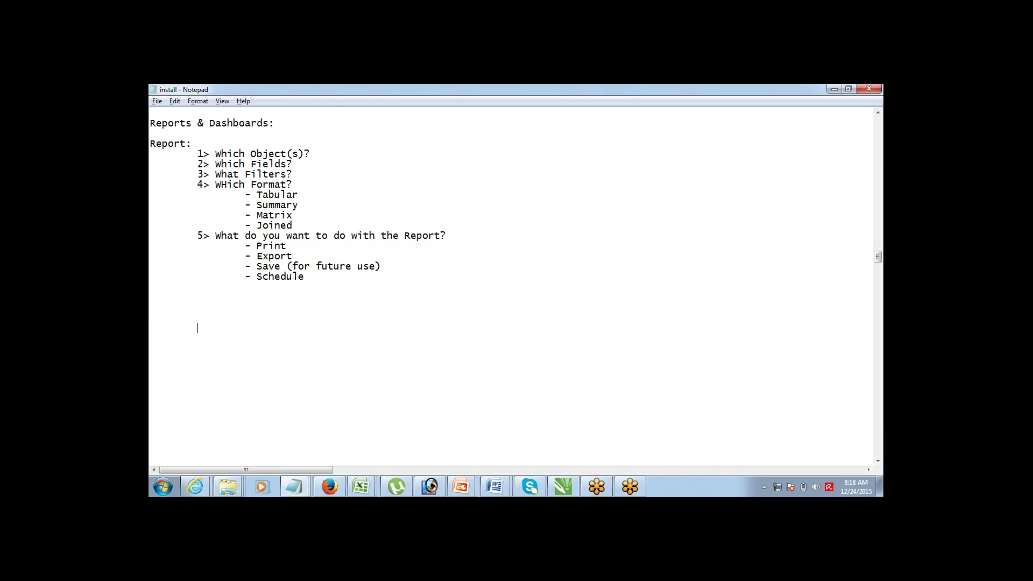
{"action": "type", "text": "1> Opportunity"}
{"action": "key", "text": "Return"}
{"action": "type", "text": "2> FIl"}
{"action": "key", "text": "BackSpace"}
{"action": "key", "text": "BackSpace"}
{"action": "type", "text": "i"}
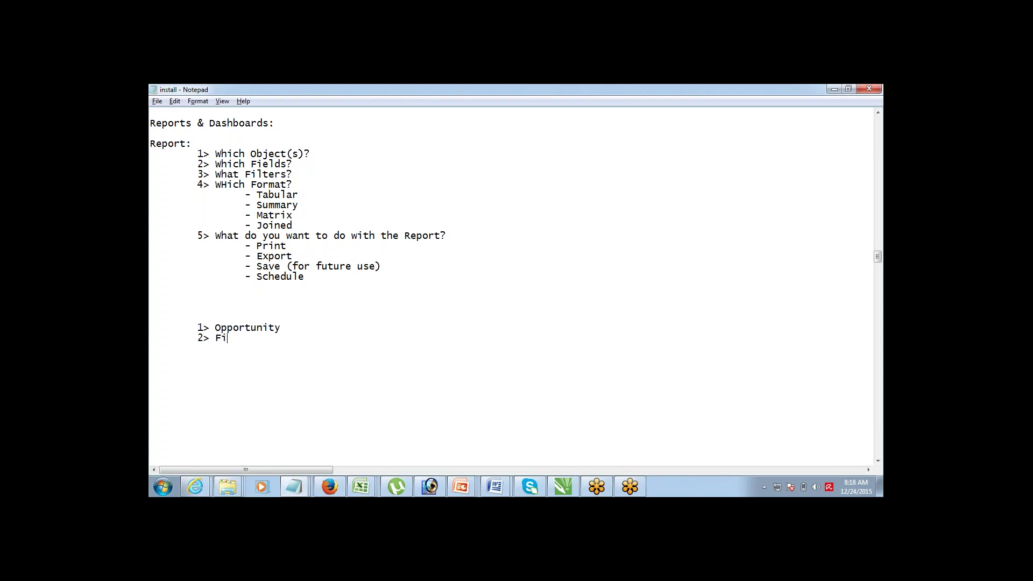
{"action": "type", "text": "elds"}
{"action": "type", "text": "Name, Account, Stage, "}
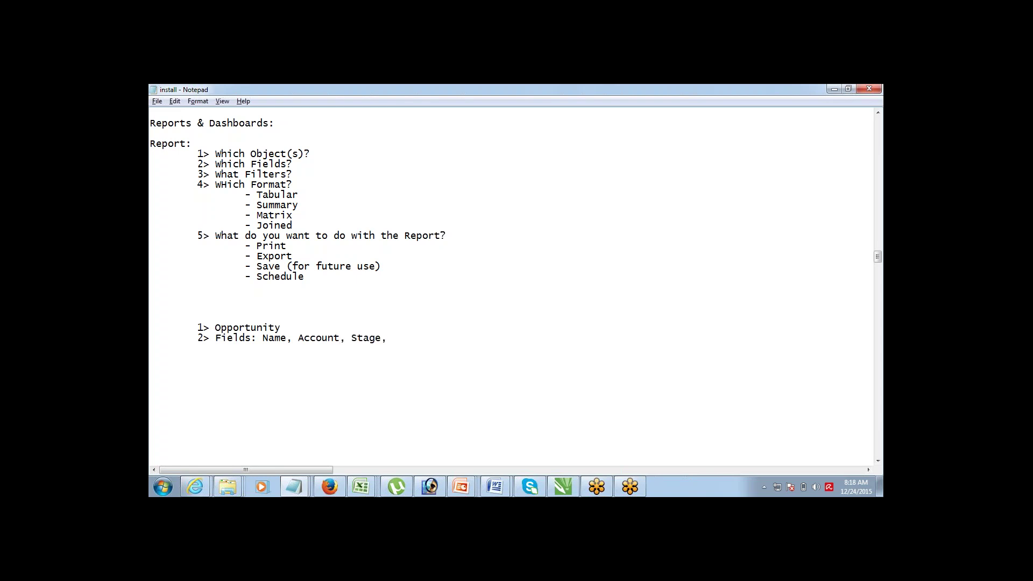
{"action": "type", "text": "AMount, Exp Rev"}
Highlight the example's field names from Name through Exp Rev, and clear the selection
{"action": "key", "text": "ctrl+shift+Left"}
{"action": "key", "text": "ctrl+shift+Left"}
{"action": "key", "text": "ctrl+shift+Left"}
{"action": "key", "text": "ctrl+shift+Left"}
{"action": "key", "text": "ctrl+shift+Left"}
{"action": "key", "text": "ctrl+shift+Left"}
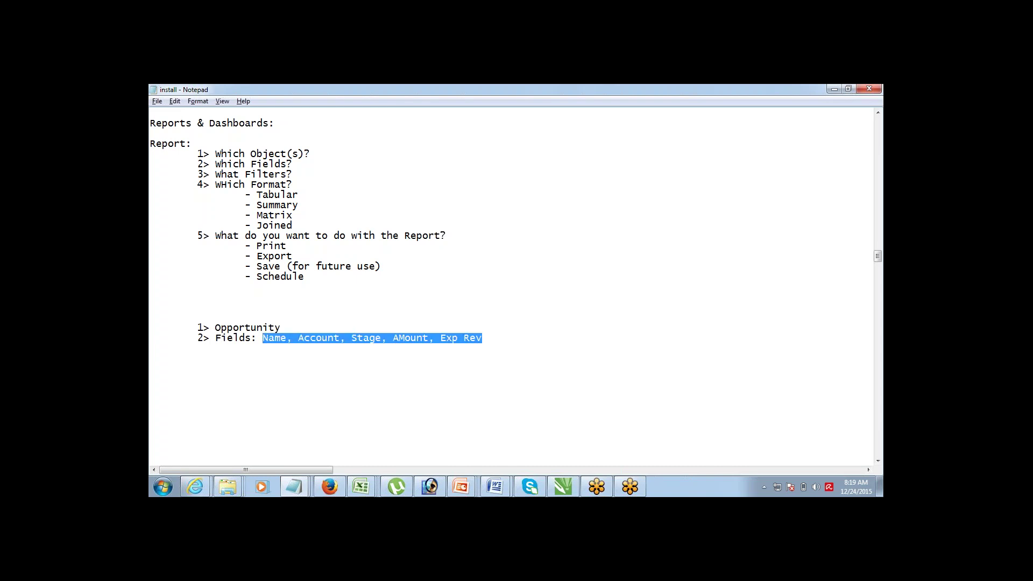
{"action": "key", "text": "Right"}
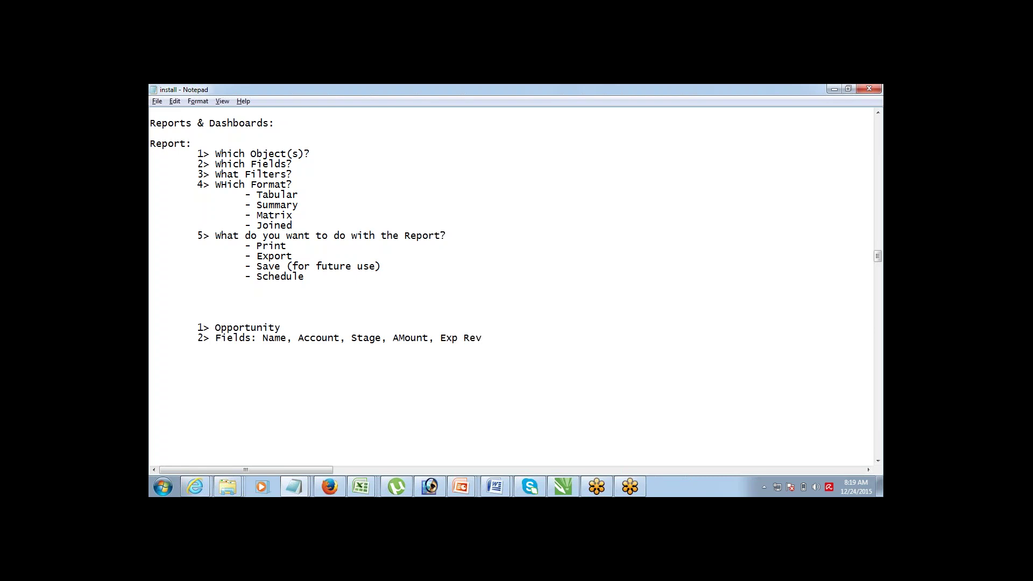
Complete the example with "3> Created Date is IN Dec 2015", "4> Tabular" and "5> Save it / Schedule it", and briefly highlight all five lines
{"action": "type", "text": "3> Created Date is IN Dec 2015"}
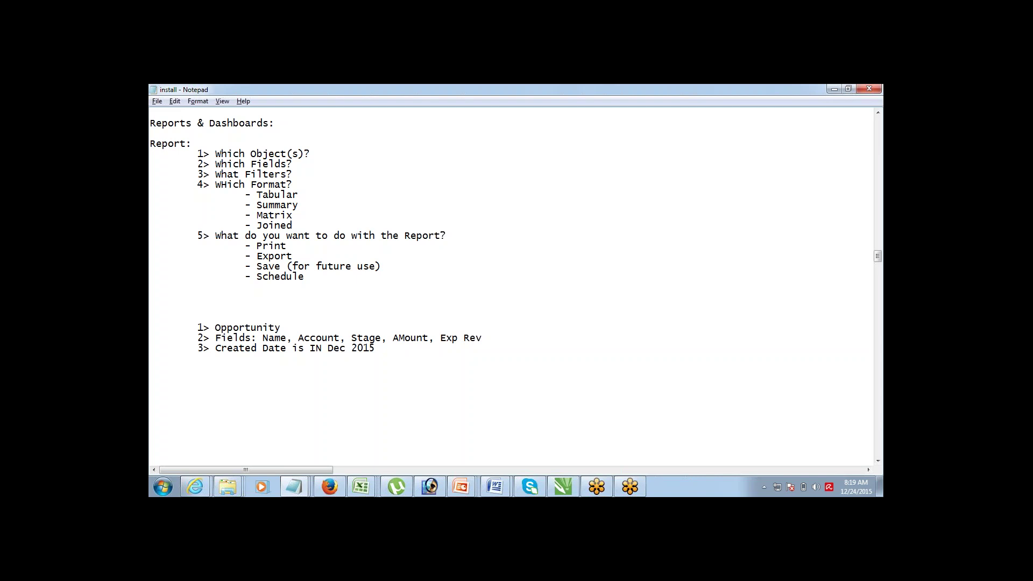
{"action": "key", "text": "Return"}
{"action": "key", "text": "Tab"}
{"action": "type", "text": "4> Tab"}
{"action": "type", "text": "ular "}
{"action": "type", "text": "5"}
{"action": "type", "text": "> Save it"}
{"action": "type", "text": " / Sche"}
{"action": "type", "text": "du"}
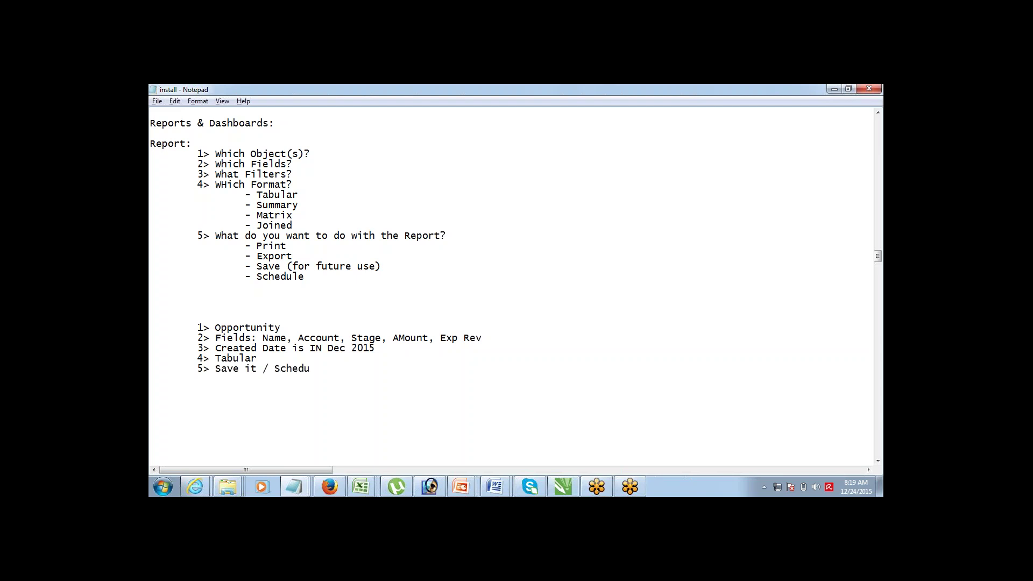
{"action": "type", "text": "le it"}
{"action": "left_click_drag", "start_coordinate": [151, 326], "coordinate": [151, 380]}
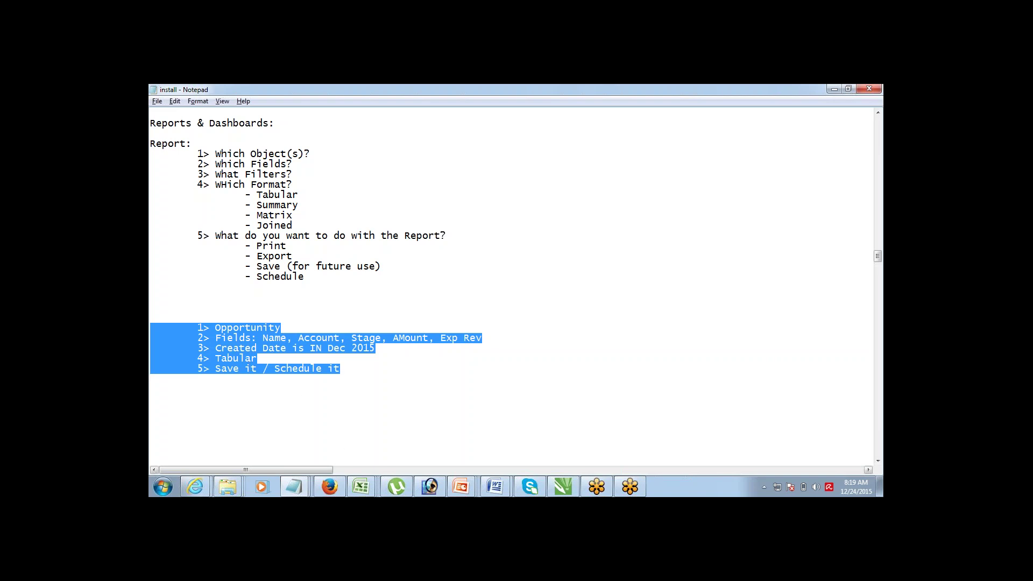
{"action": "left_click", "coordinate": [262, 330]}
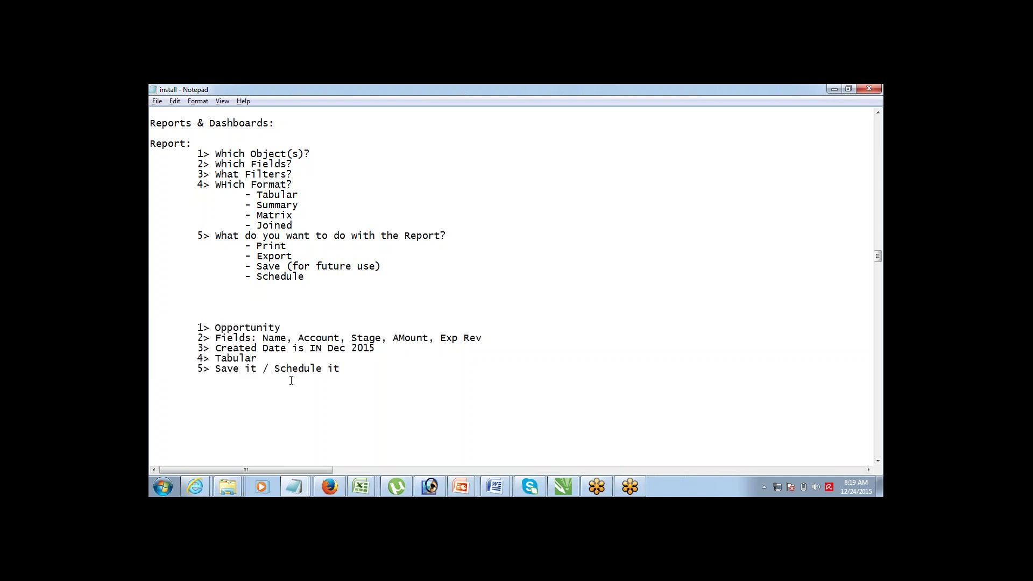
Switch to Salesforce in Firefox and open the Reports & Dashboards page
{"action": "mouse_move", "coordinate": [329, 487]}
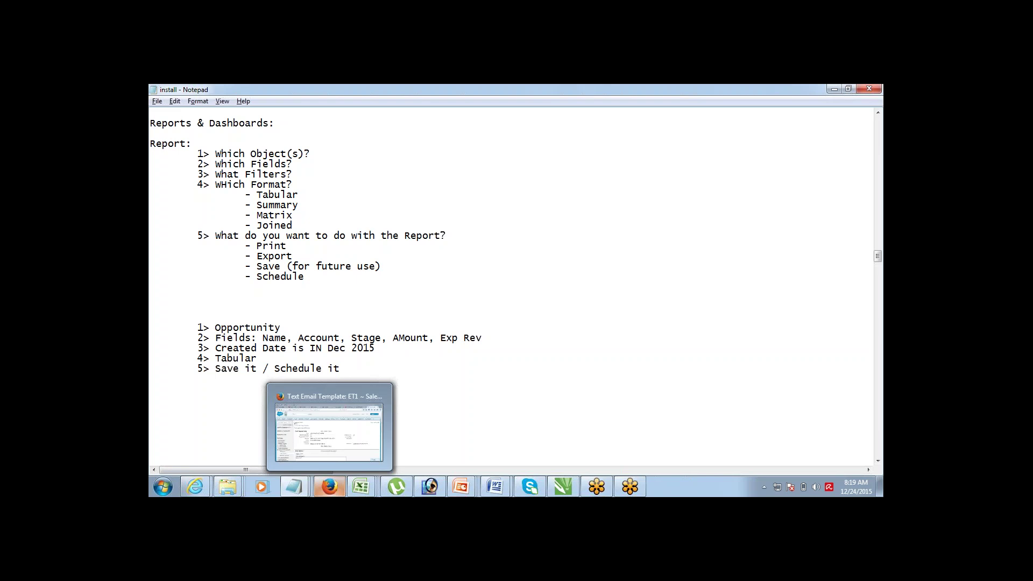
{"action": "left_click", "coordinate": [333, 455]}
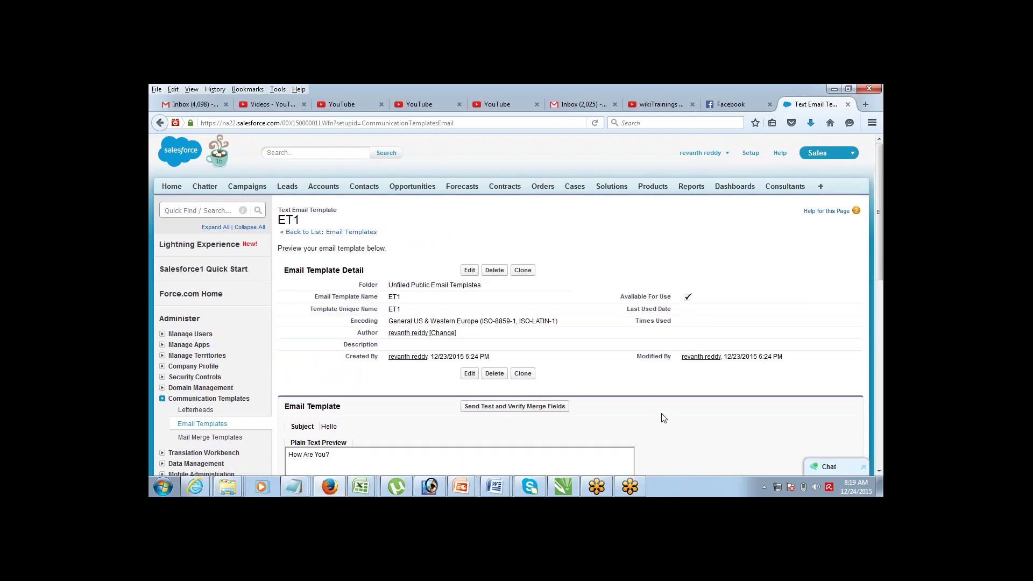
{"action": "left_click", "coordinate": [692, 187]}
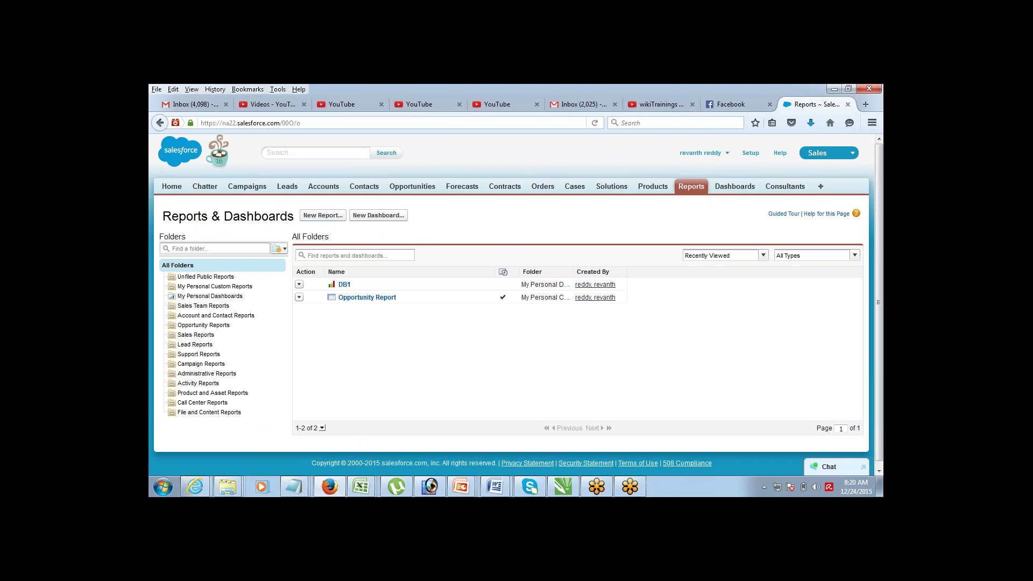
Create a new report using the Opportunities report type from the Opportunities category
{"action": "left_click", "coordinate": [322, 215]}
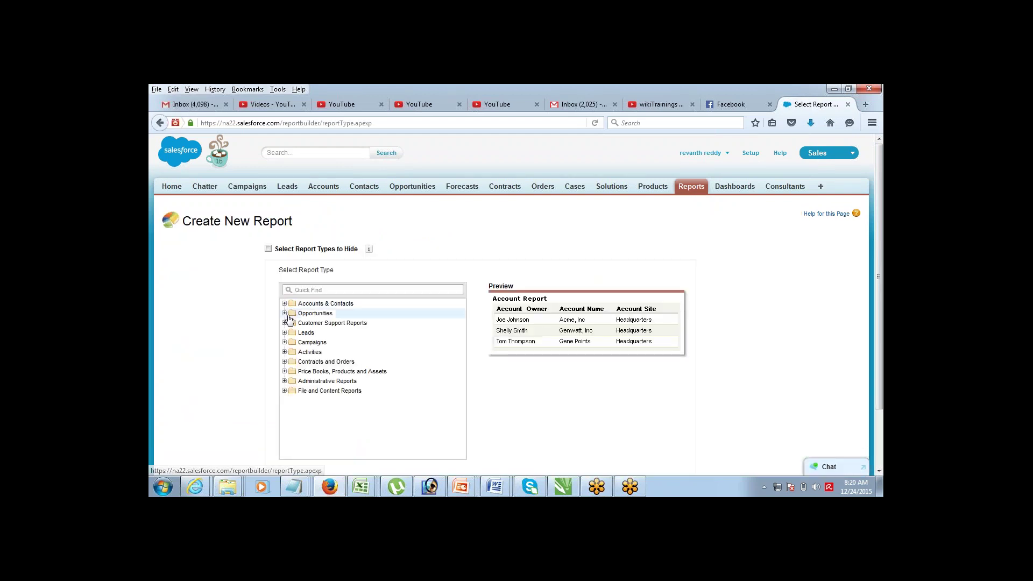
{"action": "left_click", "coordinate": [284, 313]}
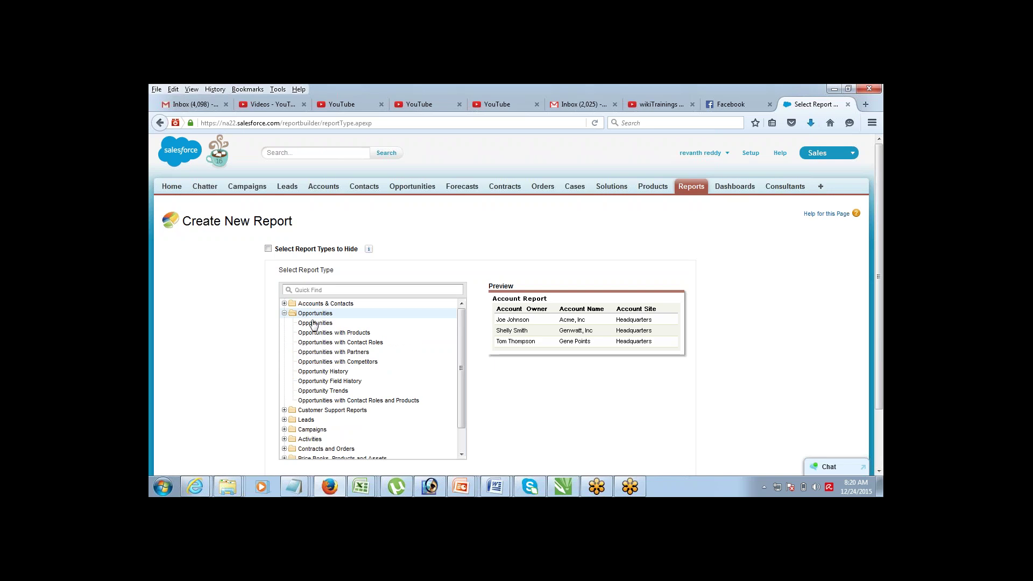
{"action": "left_click", "coordinate": [315, 325]}
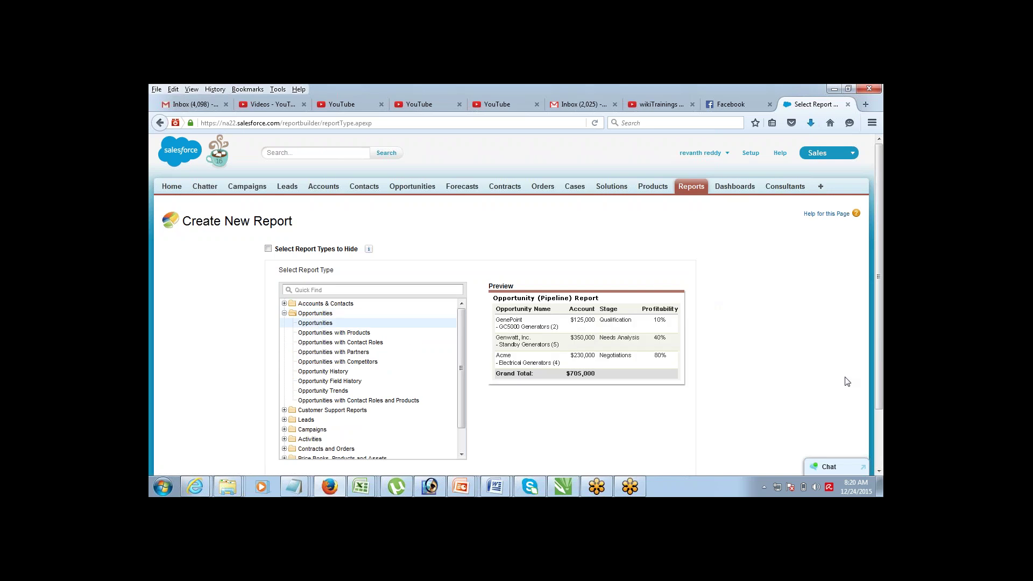
{"action": "scroll", "coordinate": [881, 413], "scroll_direction": "down", "scroll_amount": 1}
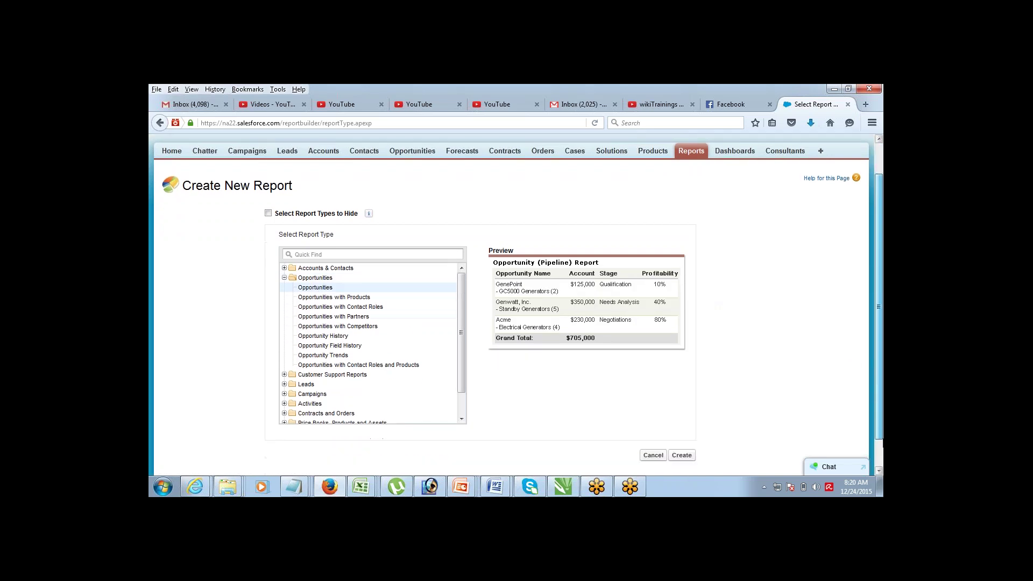
{"action": "left_click", "coordinate": [680, 455]}
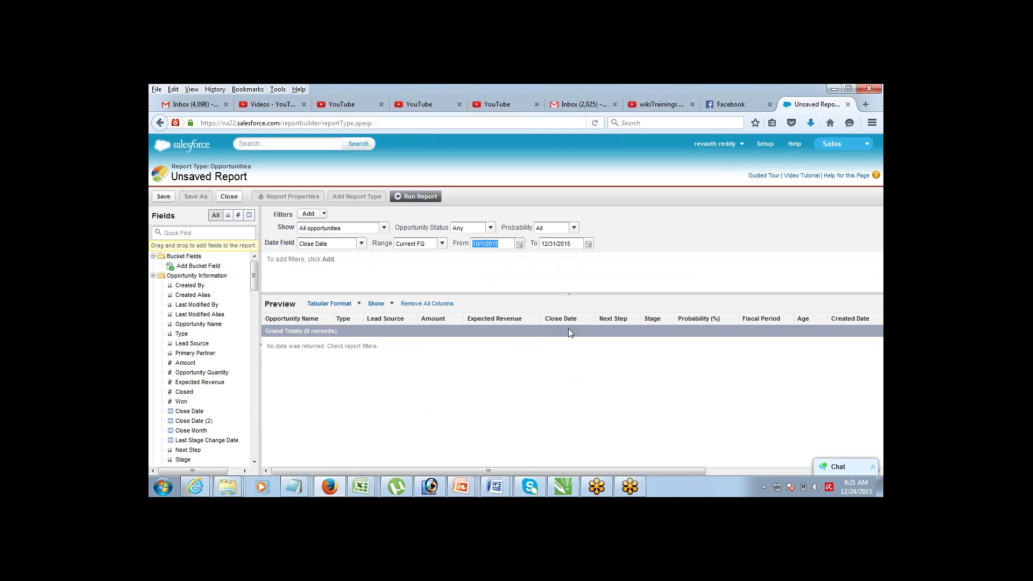
Remove all default columns from the report preview, confirming the removal, and look through the available fields
{"action": "left_click", "coordinate": [435, 303]}
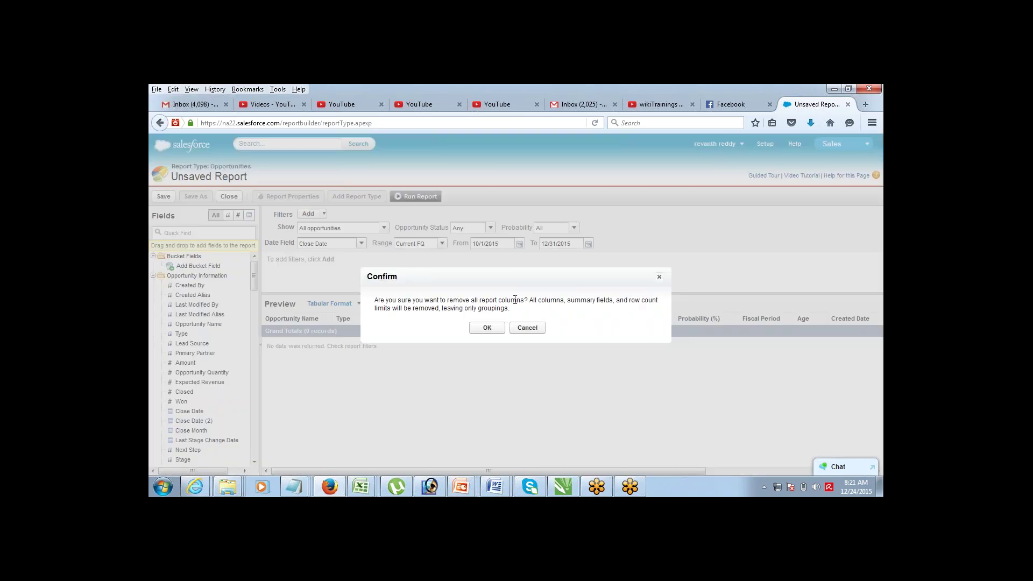
{"action": "left_click", "coordinate": [487, 327]}
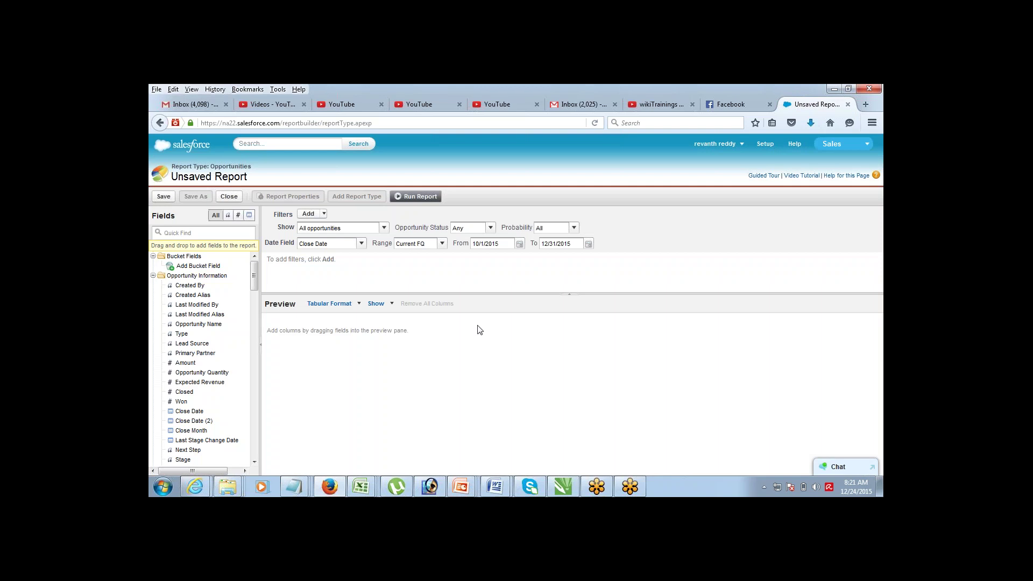
{"action": "left_click_drag", "start_coordinate": [255, 272], "coordinate": [256, 268]}
{"action": "left_click_drag", "start_coordinate": [254, 275], "coordinate": [254, 279]}
{"action": "scroll", "coordinate": [254, 279], "scroll_direction": "down", "scroll_amount": 1}
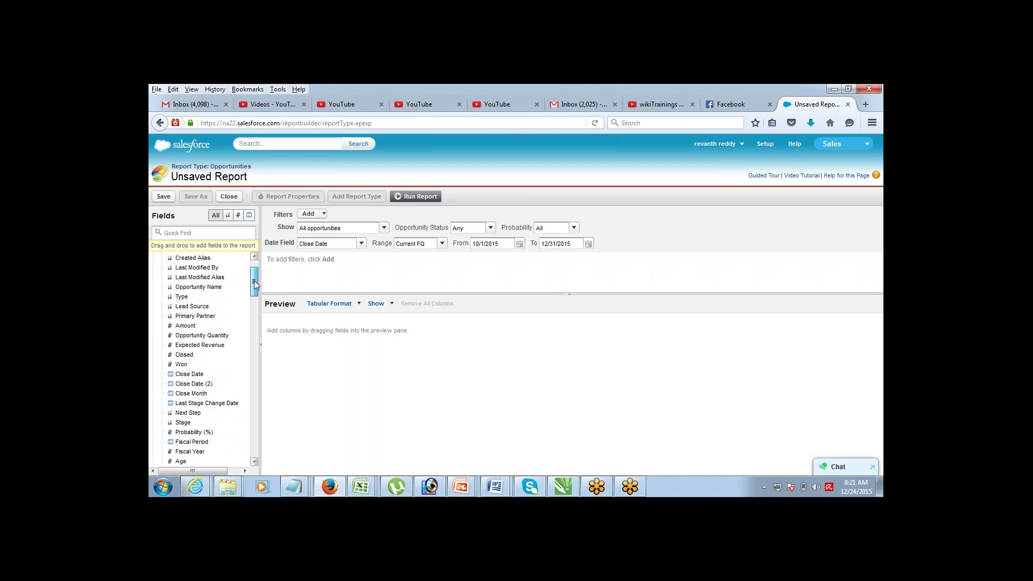
{"action": "left_click_drag", "start_coordinate": [254, 279], "coordinate": [254, 273]}
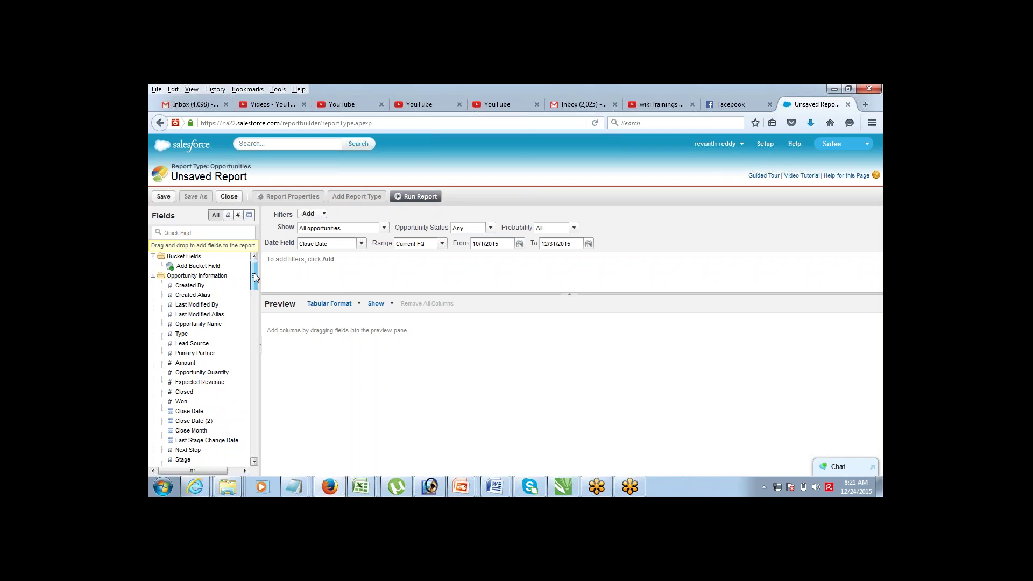
{"action": "left_click_drag", "start_coordinate": [255, 274], "coordinate": [255, 310]}
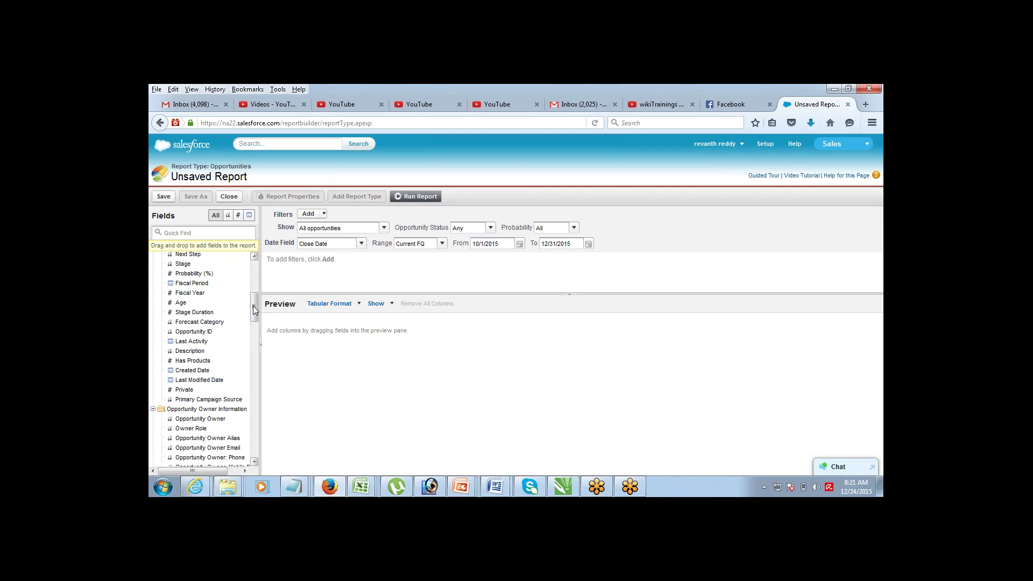
Search the fields for "na" and add Opportunity Name as the first report column
{"action": "left_click", "coordinate": [215, 230]}
{"action": "type", "text": "nm"}
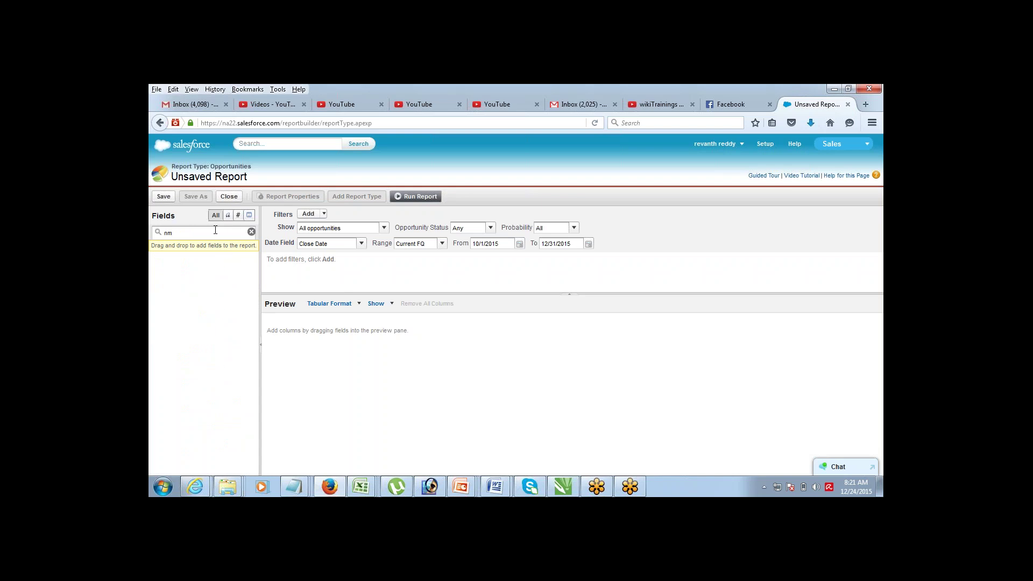
{"action": "key", "text": "BackSpace"}
{"action": "type", "text": "a"}
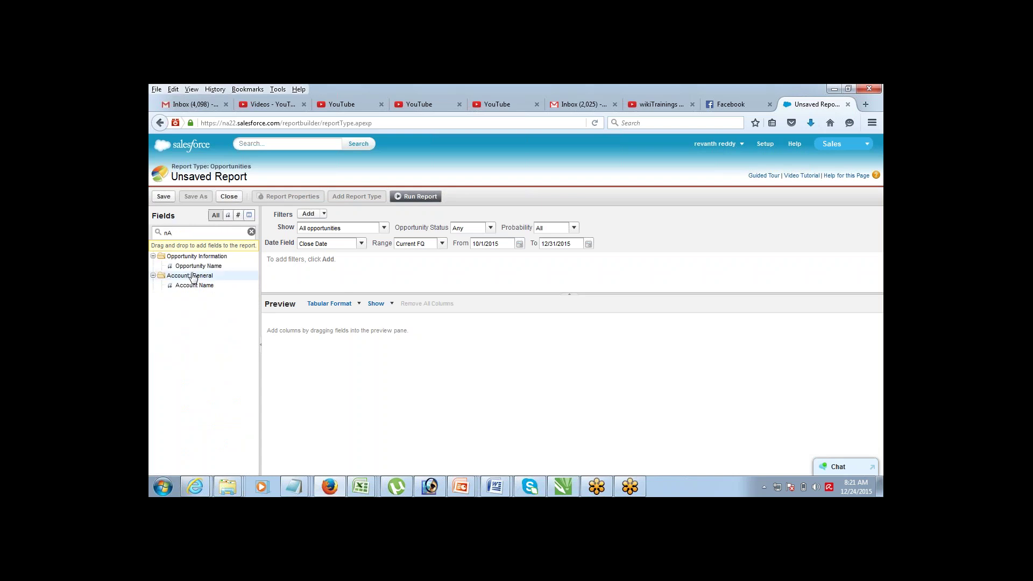
{"action": "left_click_drag", "start_coordinate": [193, 269], "coordinate": [291, 321]}
Find the Account Name and Stage fields and add them as columns after Opportunity Name
{"action": "left_click_drag", "start_coordinate": [194, 235], "coordinate": [163, 231]}
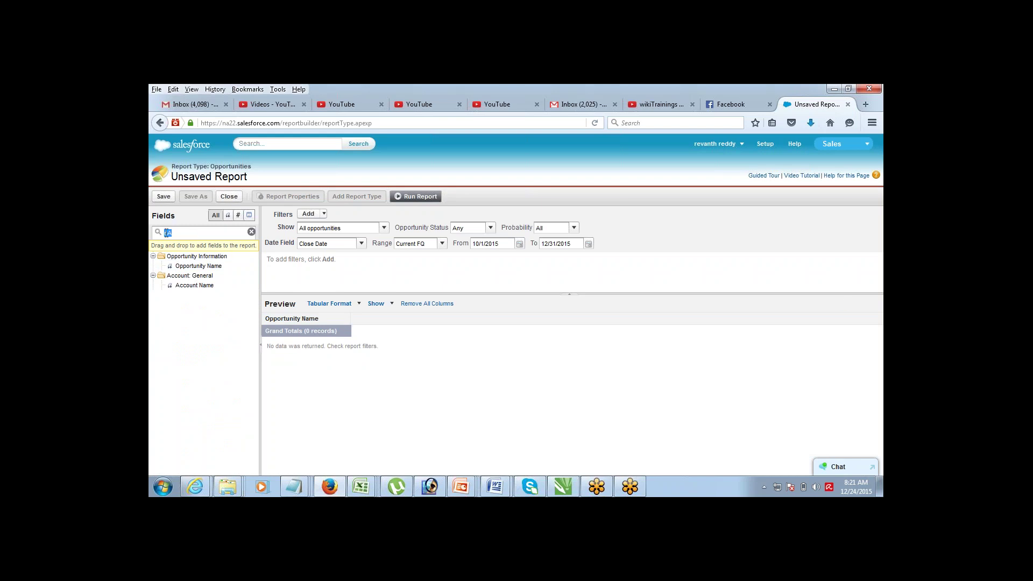
{"action": "type", "text": "ACCOUNT"}
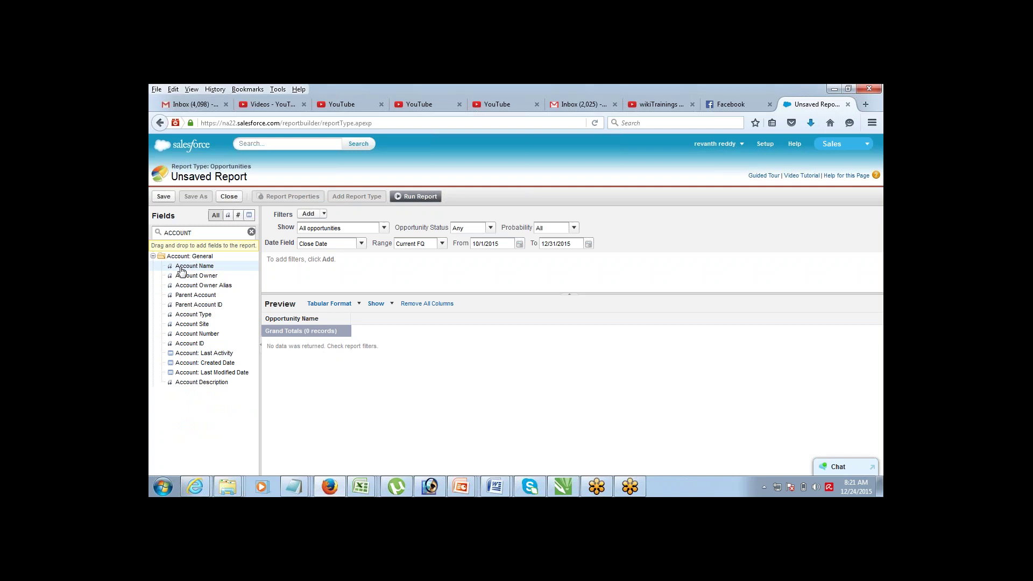
{"action": "left_click_drag", "start_coordinate": [180, 267], "coordinate": [360, 329]}
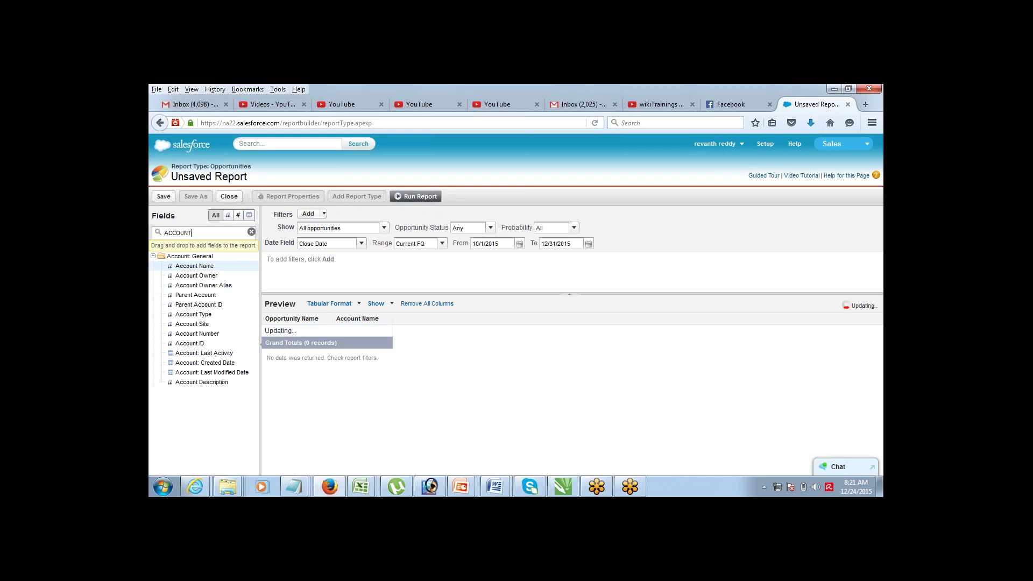
{"action": "double_click", "coordinate": [213, 230]}
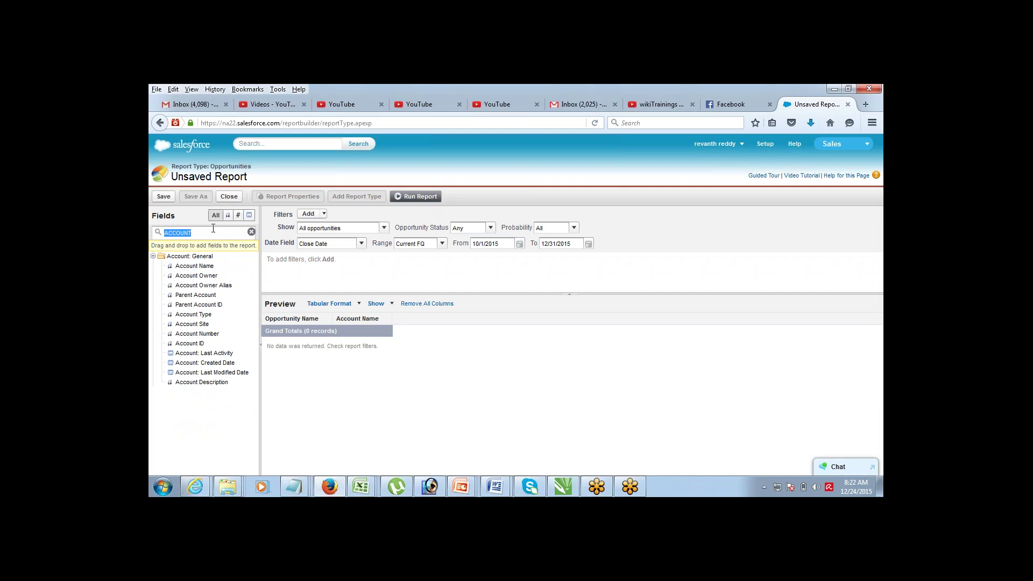
{"action": "type", "text": "stag"}
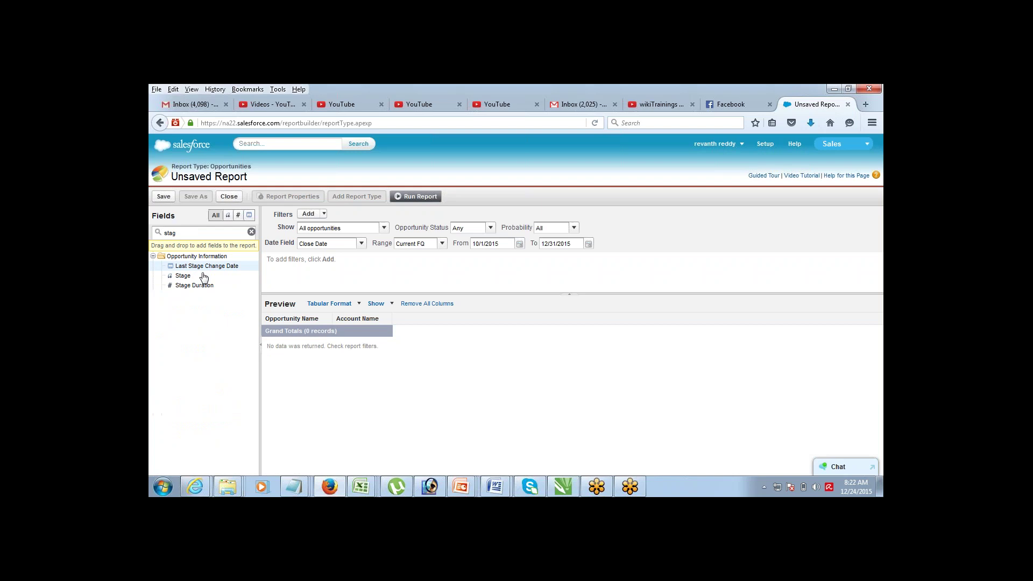
{"action": "left_click_drag", "start_coordinate": [204, 276], "coordinate": [417, 327]}
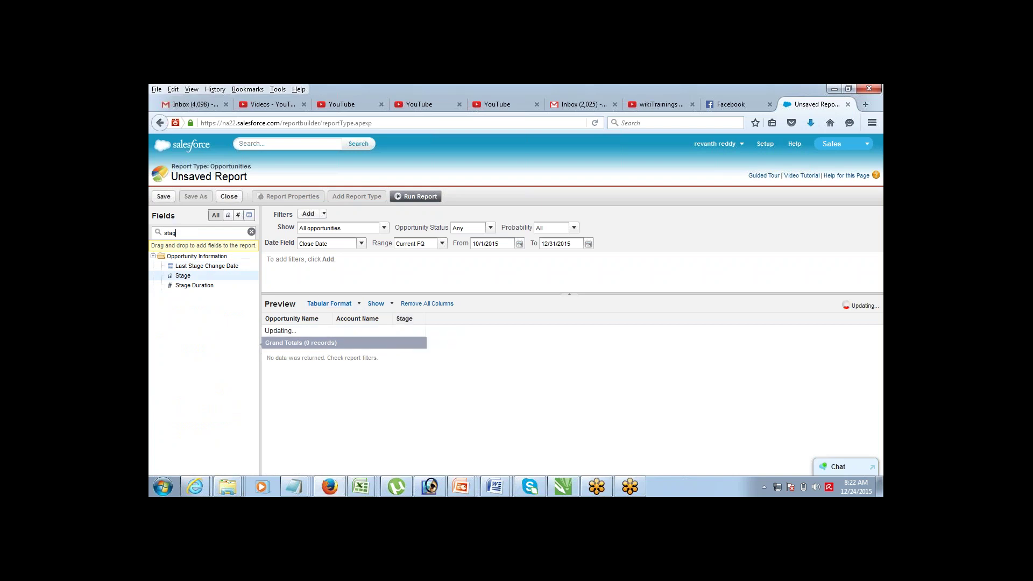
Find the Amount and Expected Revenue fields and add them as columns after Stage
{"action": "double_click", "coordinate": [170, 233]}
{"action": "type", "text": "amount"}
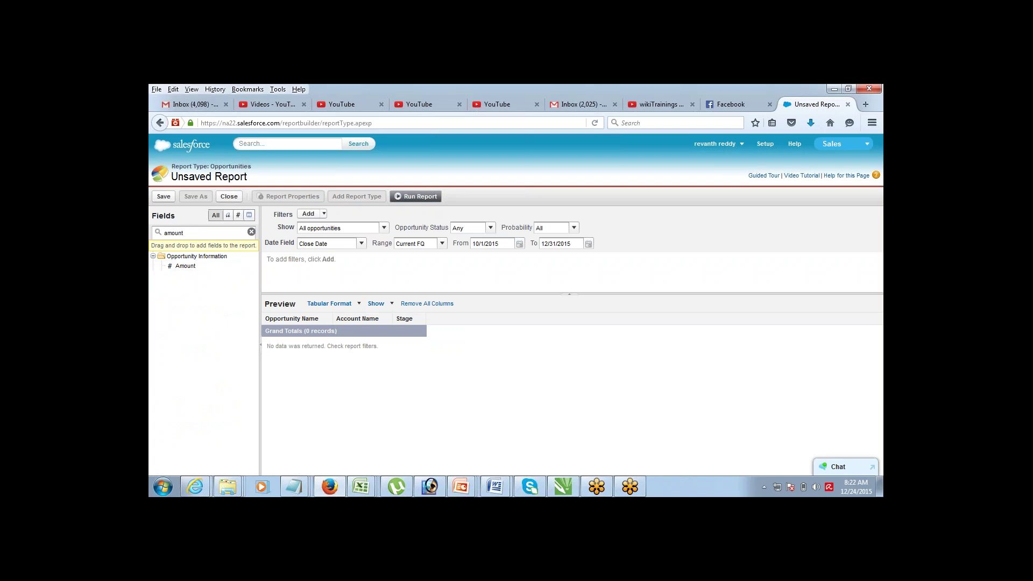
{"action": "left_click_drag", "start_coordinate": [185, 265], "coordinate": [474, 323]}
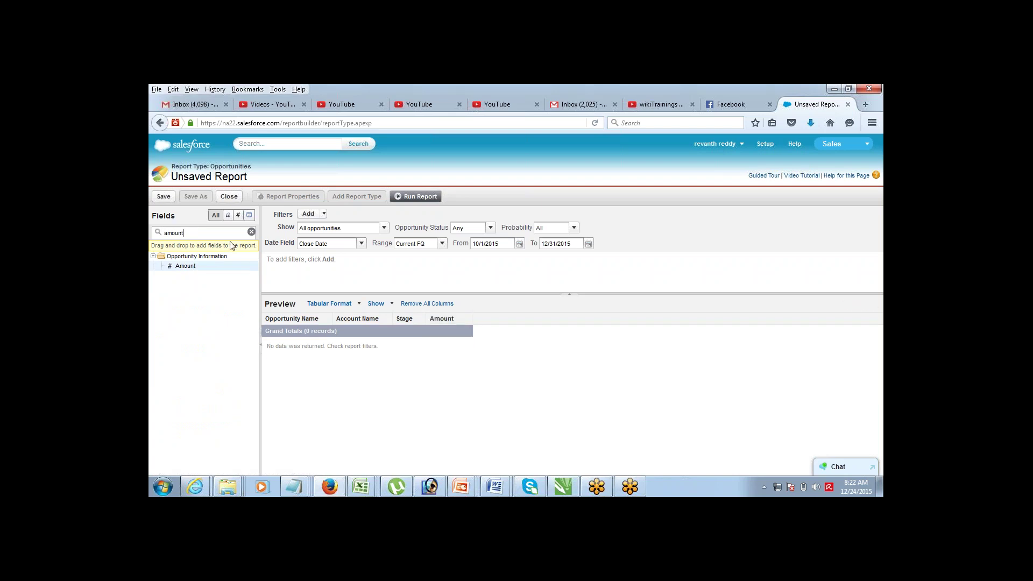
{"action": "double_click", "coordinate": [218, 234]}
{"action": "type", "text": "expecte"}
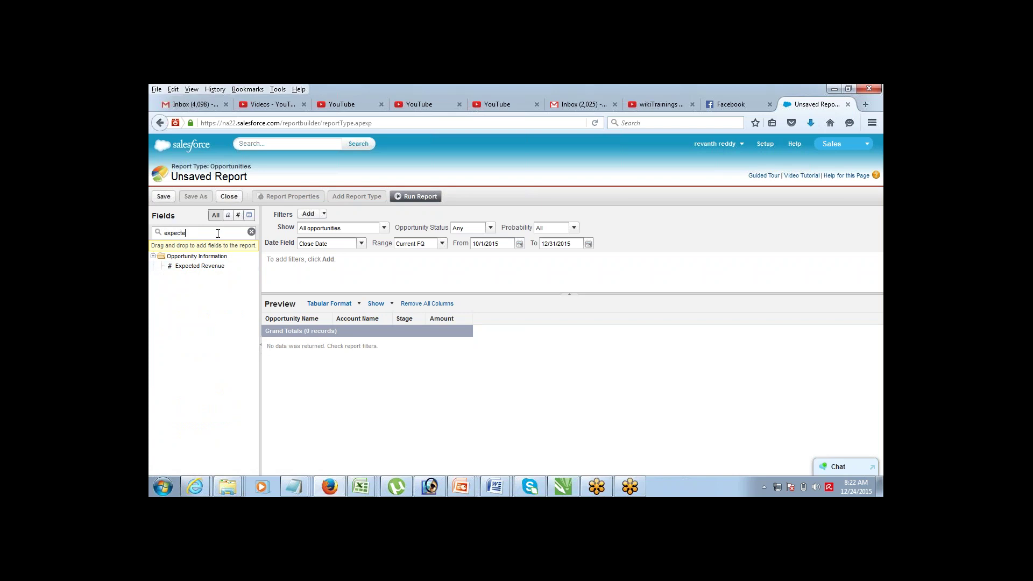
{"action": "left_click_drag", "start_coordinate": [200, 266], "coordinate": [533, 323]}
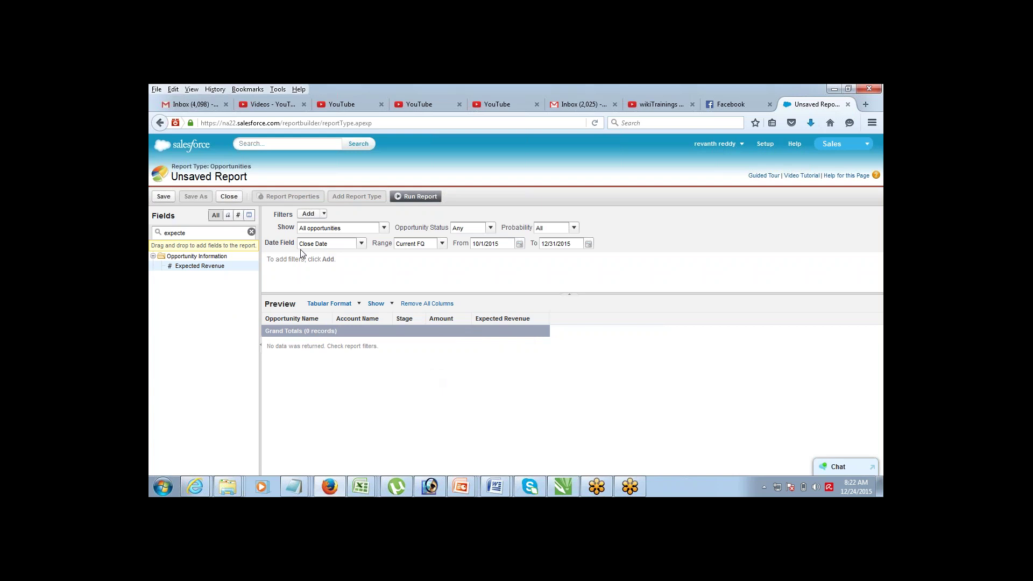
Filter the report on Created Date with a custom range starting 12/1/2015
{"action": "left_click", "coordinate": [361, 243]}
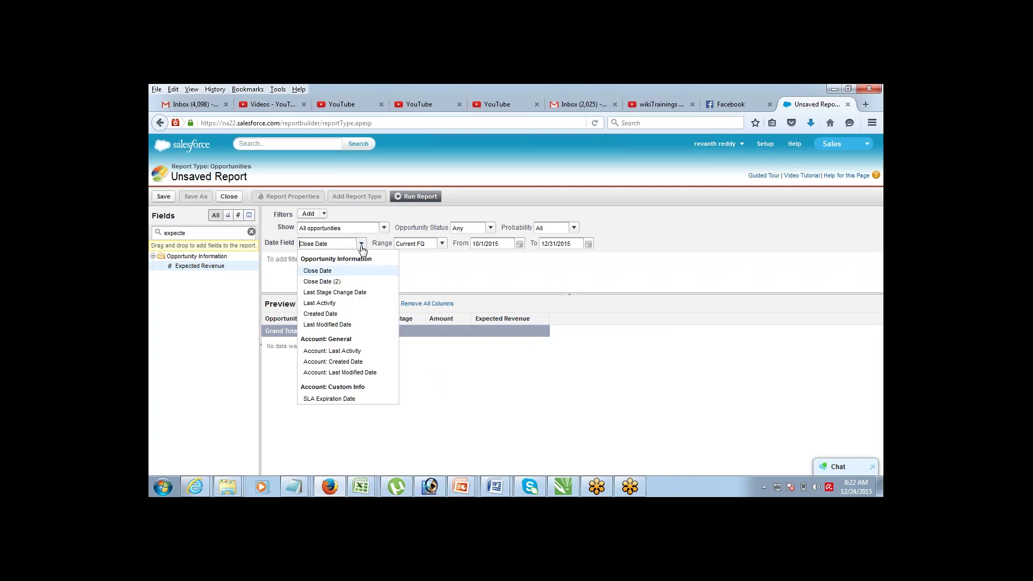
{"action": "left_click", "coordinate": [339, 315]}
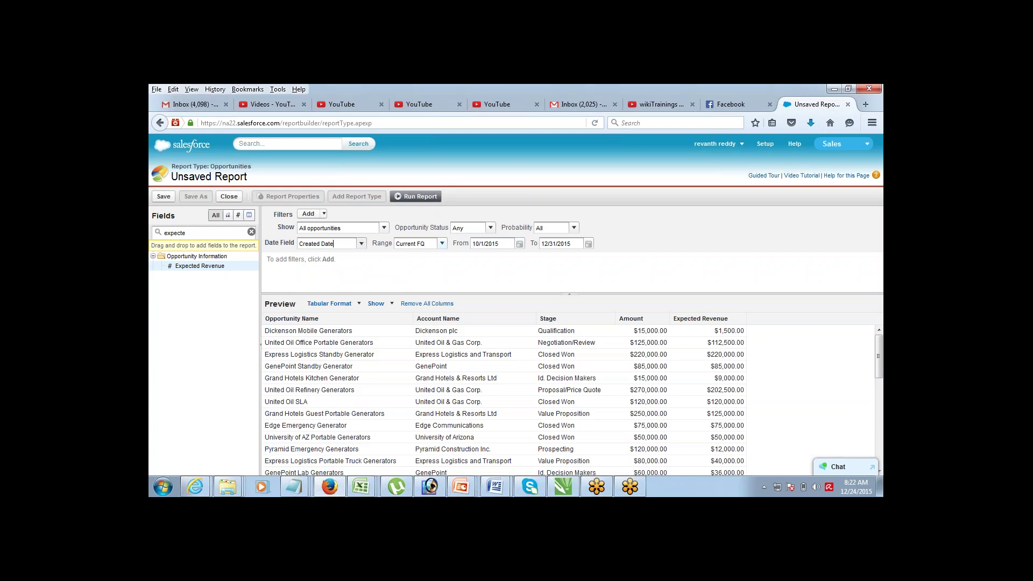
{"action": "left_click", "coordinate": [519, 244]}
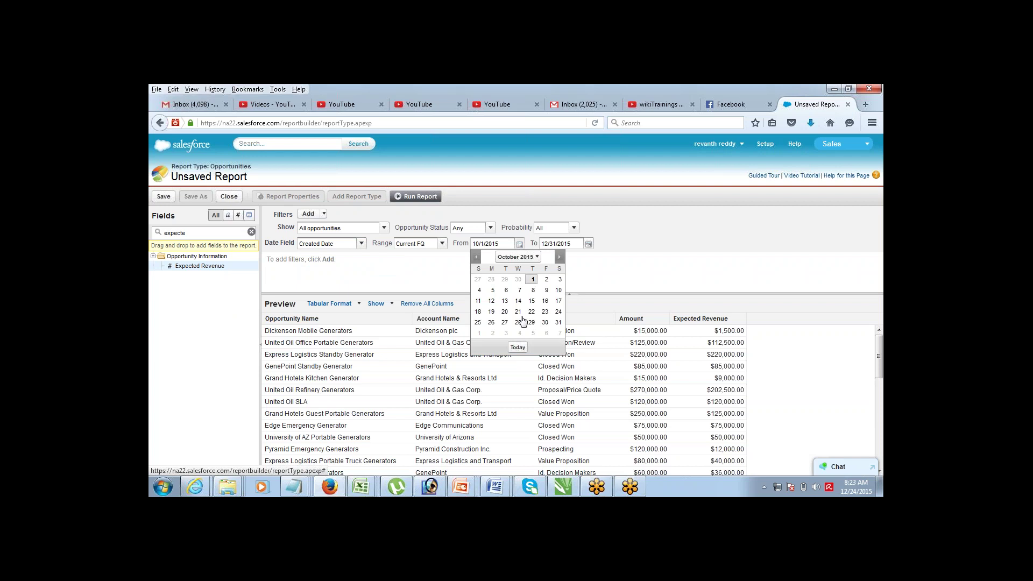
{"action": "left_click", "coordinate": [560, 256]}
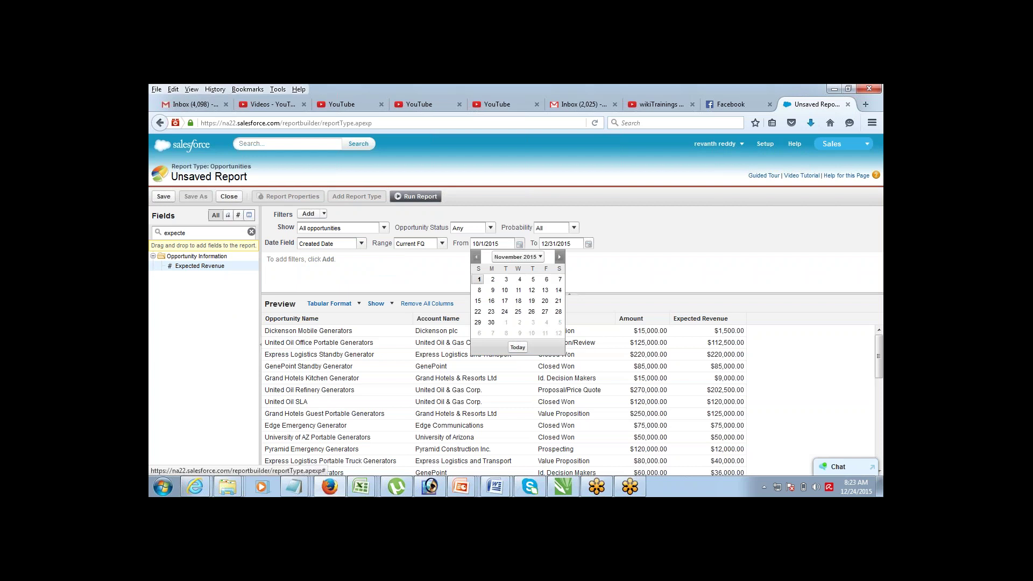
{"action": "left_click", "coordinate": [560, 256]}
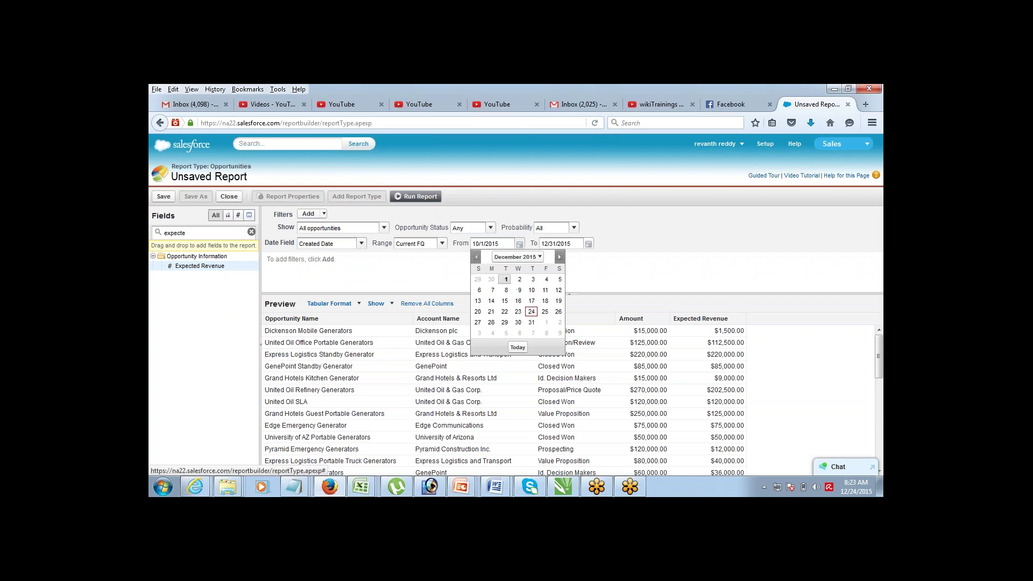
{"action": "left_click", "coordinate": [506, 279]}
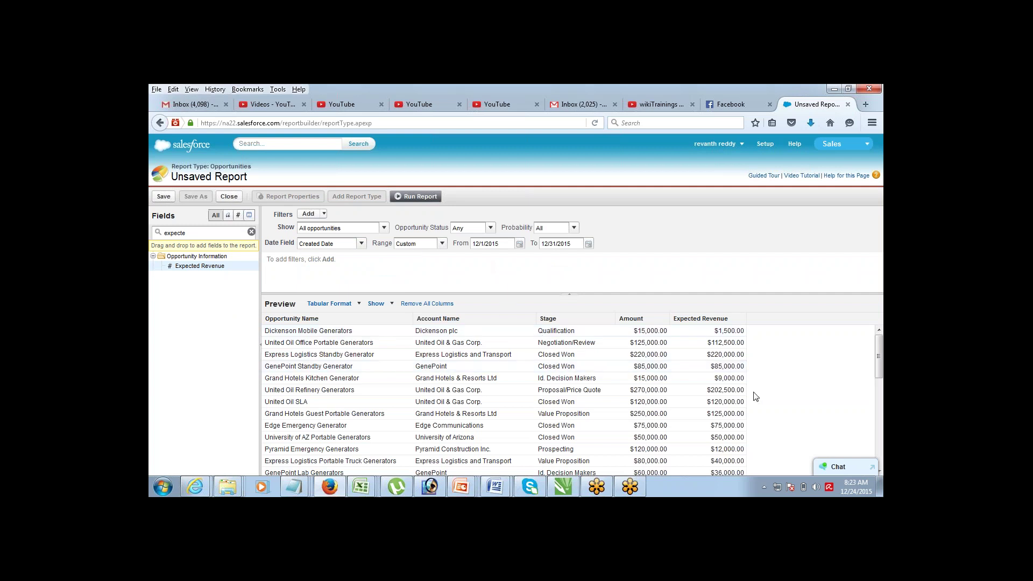
Look through the previewed opportunities, collapse the filter area to enlarge the preview, and dismiss the Windows activation notice
{"action": "scroll", "coordinate": [880, 379], "scroll_direction": "down", "scroll_amount": 3}
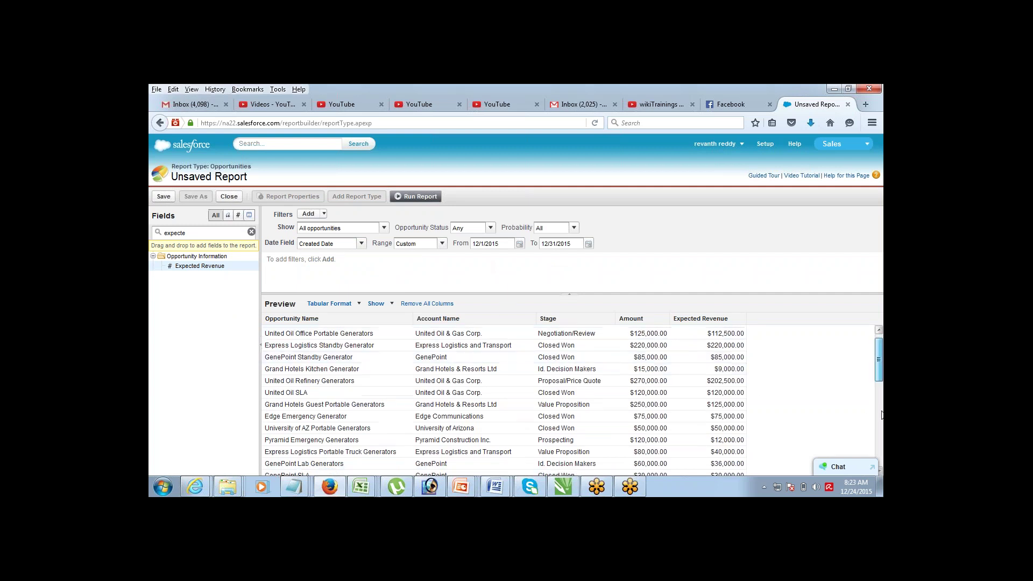
{"action": "scroll", "coordinate": [880, 392], "scroll_direction": "up", "scroll_amount": 3}
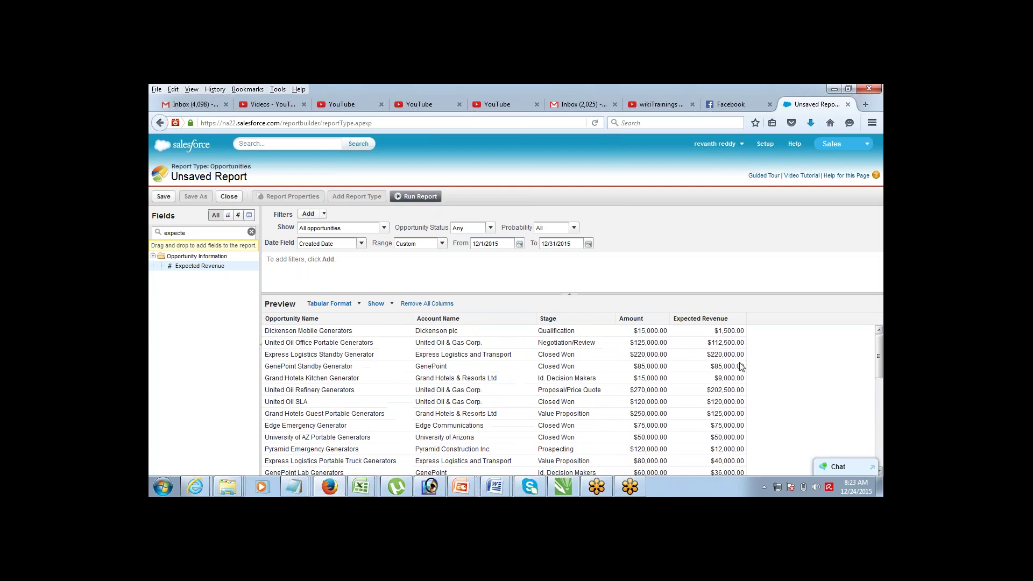
{"action": "left_click", "coordinate": [573, 297]}
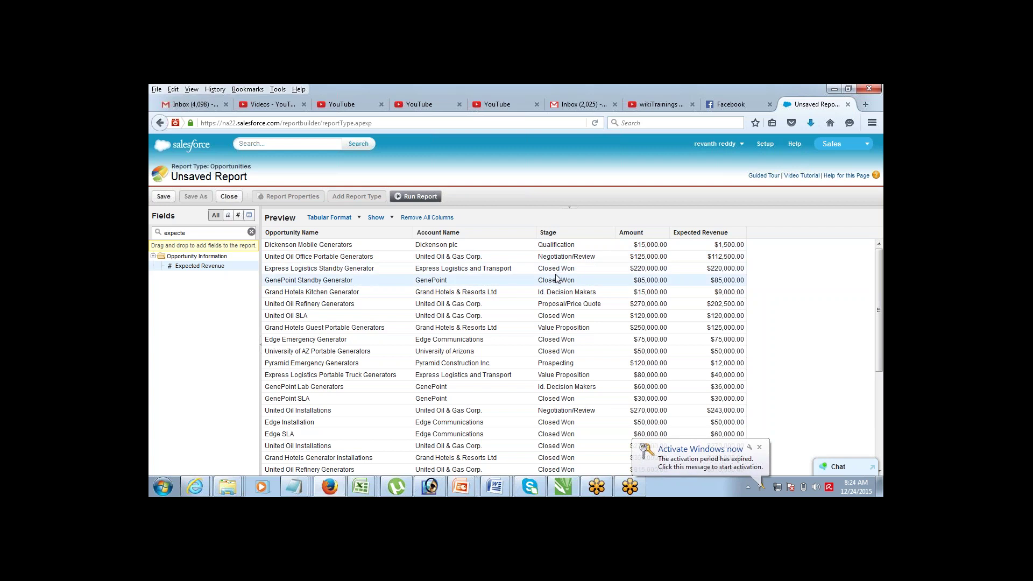
{"action": "left_click", "coordinate": [759, 446]}
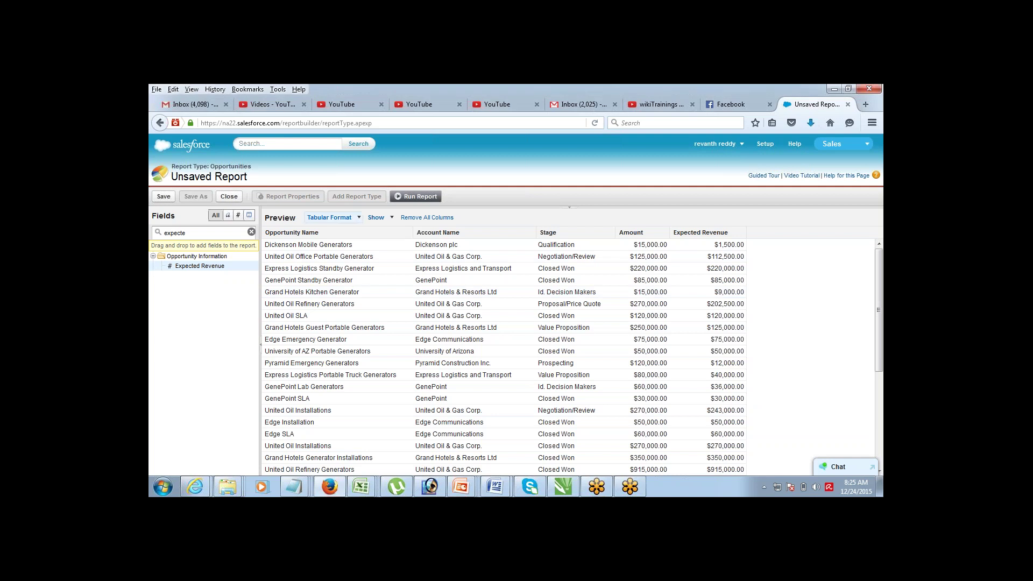
Change the report to Summary format and group the opportunities by Stage
{"action": "left_click", "coordinate": [329, 216]}
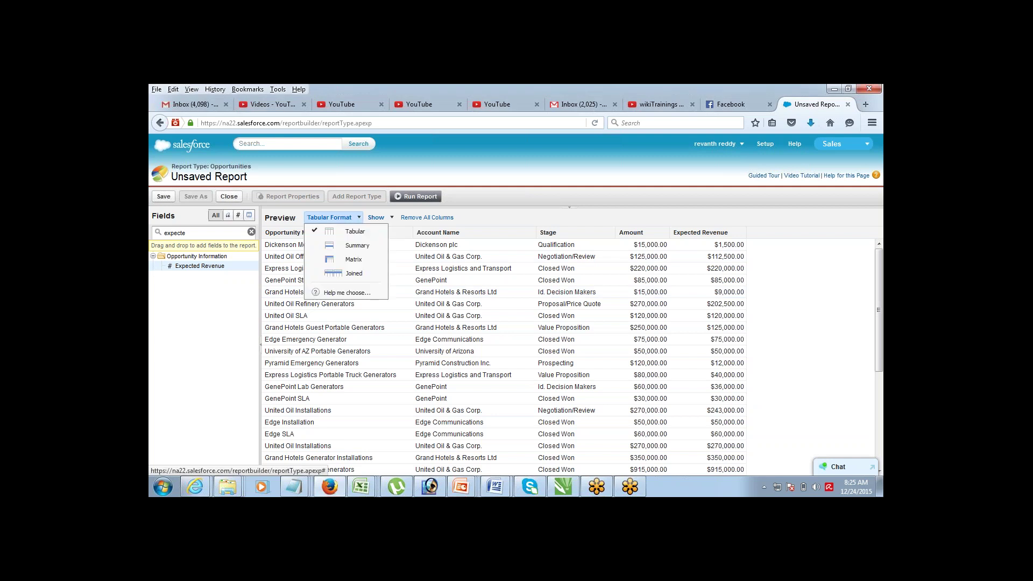
{"action": "left_click", "coordinate": [348, 246]}
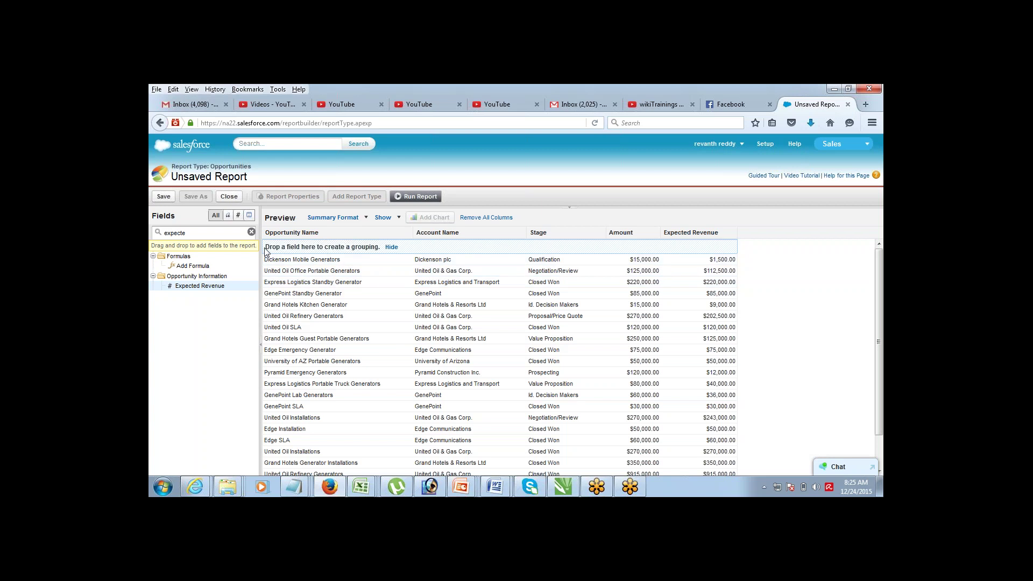
{"action": "left_click_drag", "start_coordinate": [265, 247], "coordinate": [334, 242]}
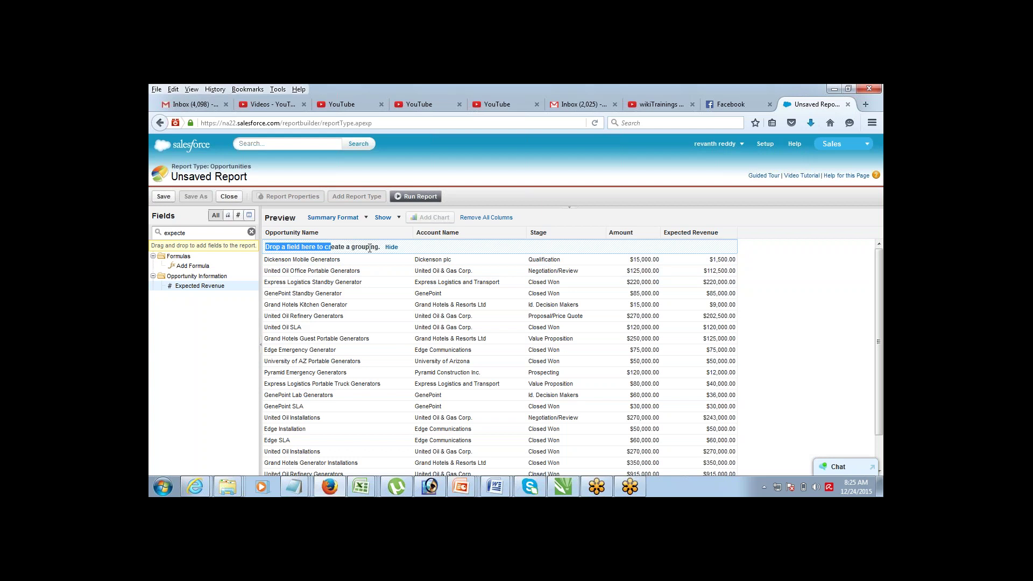
{"action": "left_click", "coordinate": [527, 191]}
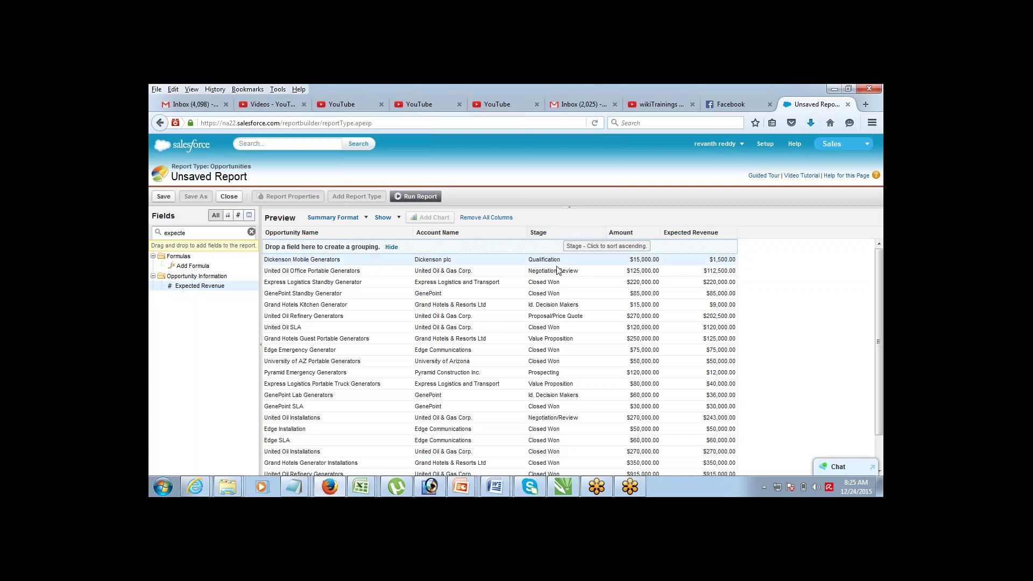
{"action": "left_click_drag", "start_coordinate": [540, 241], "coordinate": [326, 248]}
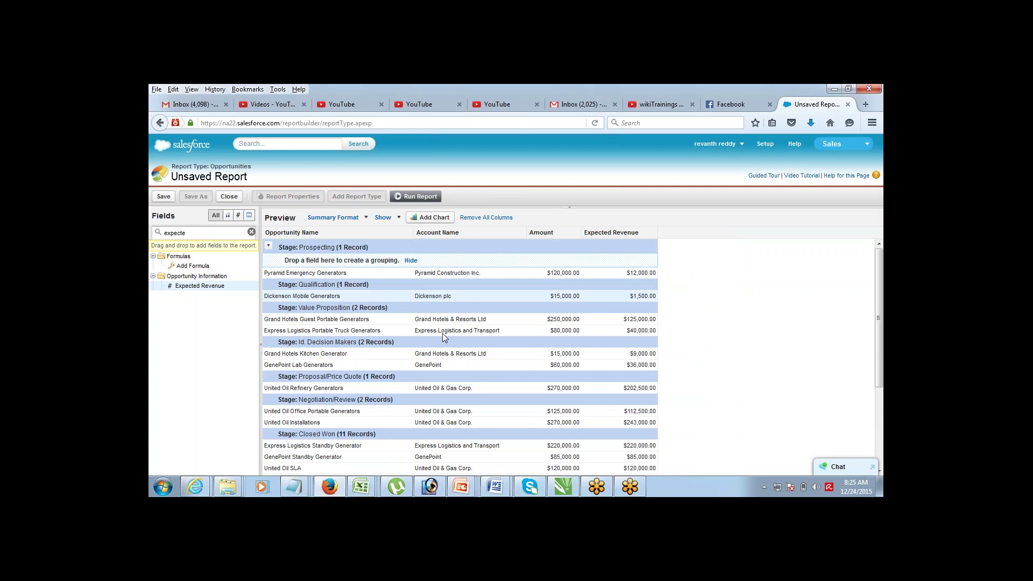
Look through the stage groups and summarize the Amount column by Sum
{"action": "left_click_drag", "start_coordinate": [880, 378], "coordinate": [685, 376]}
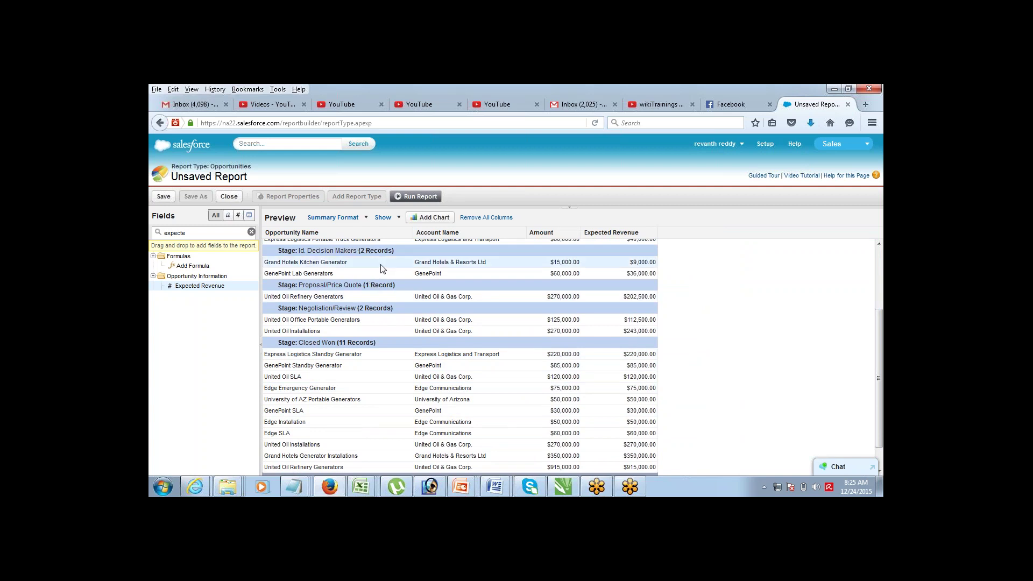
{"action": "left_click_drag", "start_coordinate": [882, 426], "coordinate": [806, 289]}
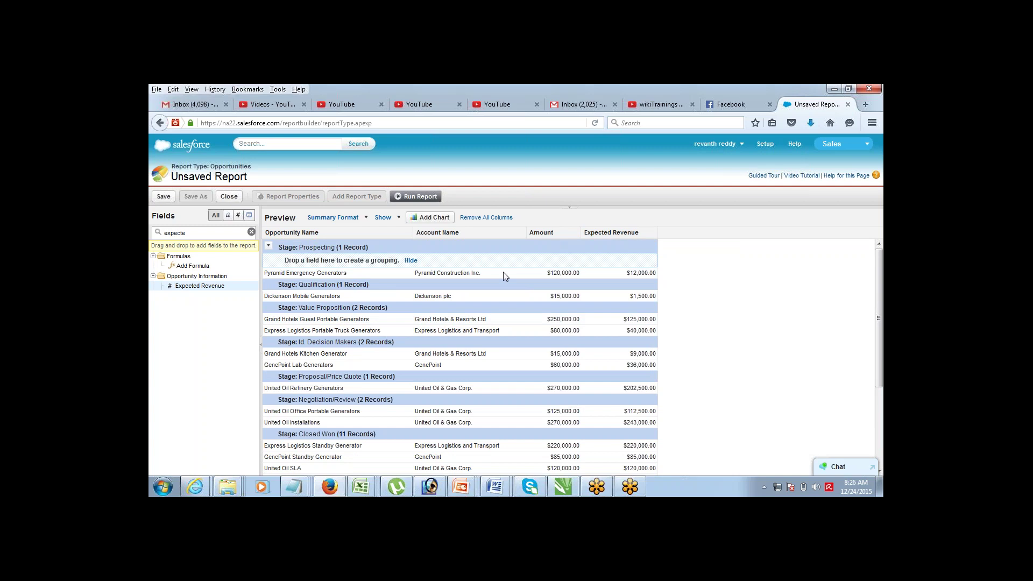
{"action": "left_click", "coordinate": [576, 233]}
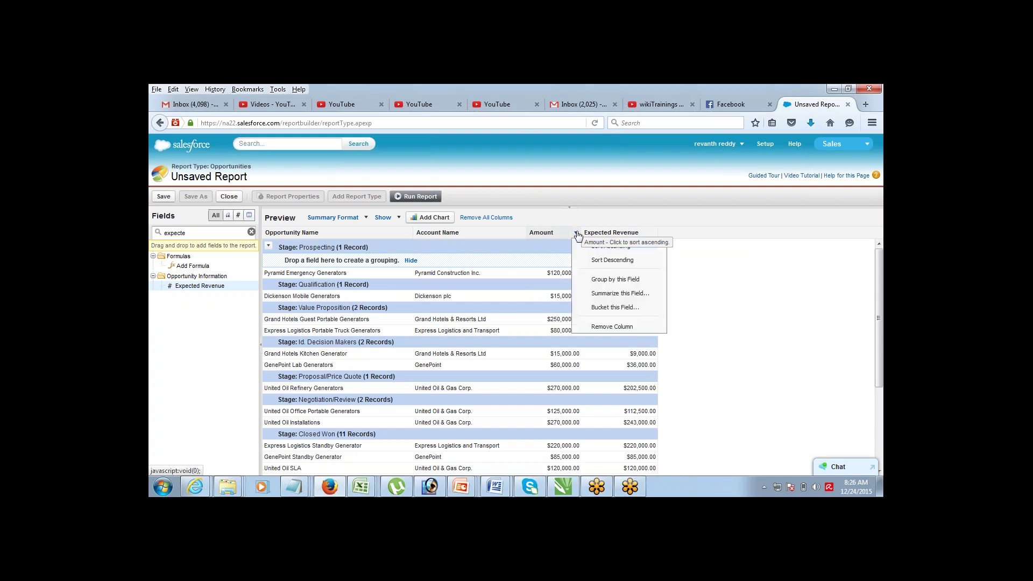
{"action": "left_click", "coordinate": [586, 293]}
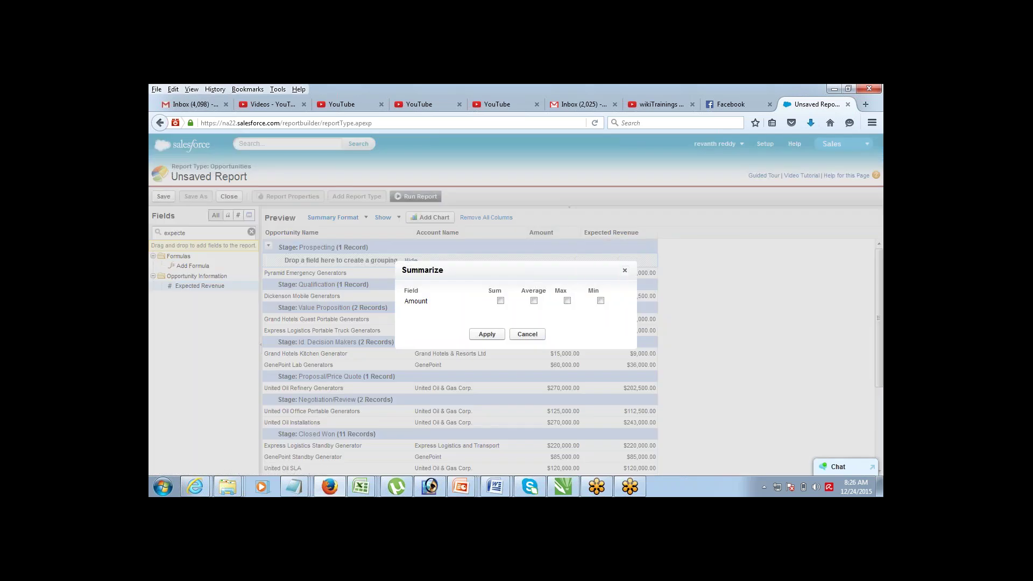
{"action": "left_click", "coordinate": [500, 301]}
{"action": "left_click", "coordinate": [487, 336]}
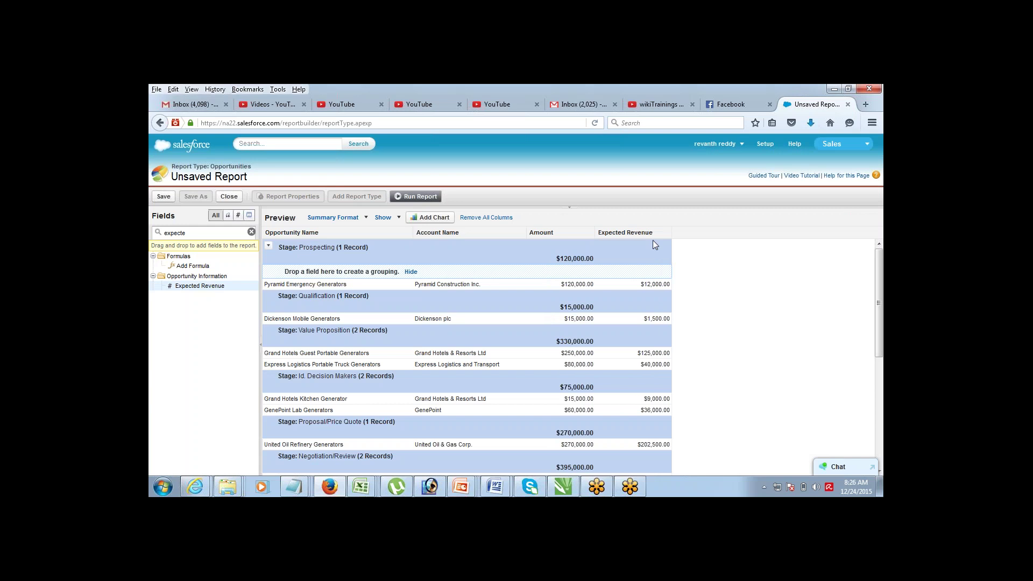
Summarize the Expected Revenue column by Sum
{"action": "left_click", "coordinate": [667, 234]}
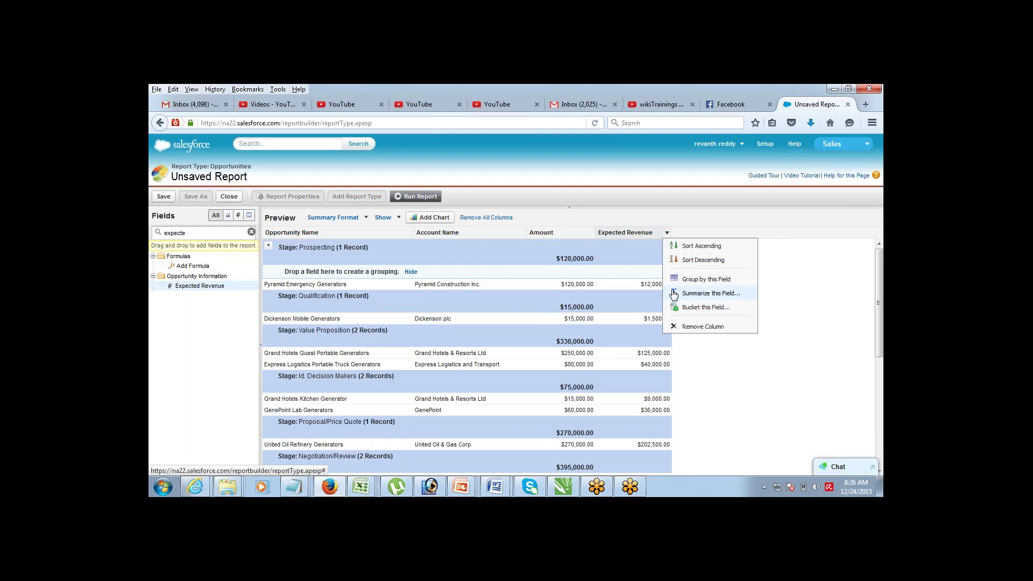
{"action": "left_click", "coordinate": [674, 294]}
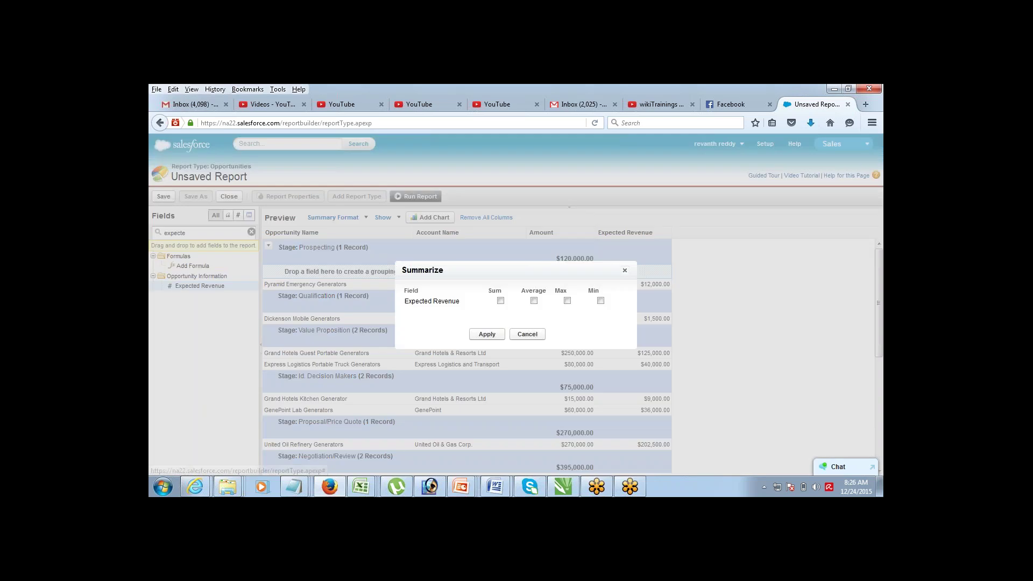
{"action": "left_click", "coordinate": [501, 302]}
{"action": "left_click", "coordinate": [494, 336]}
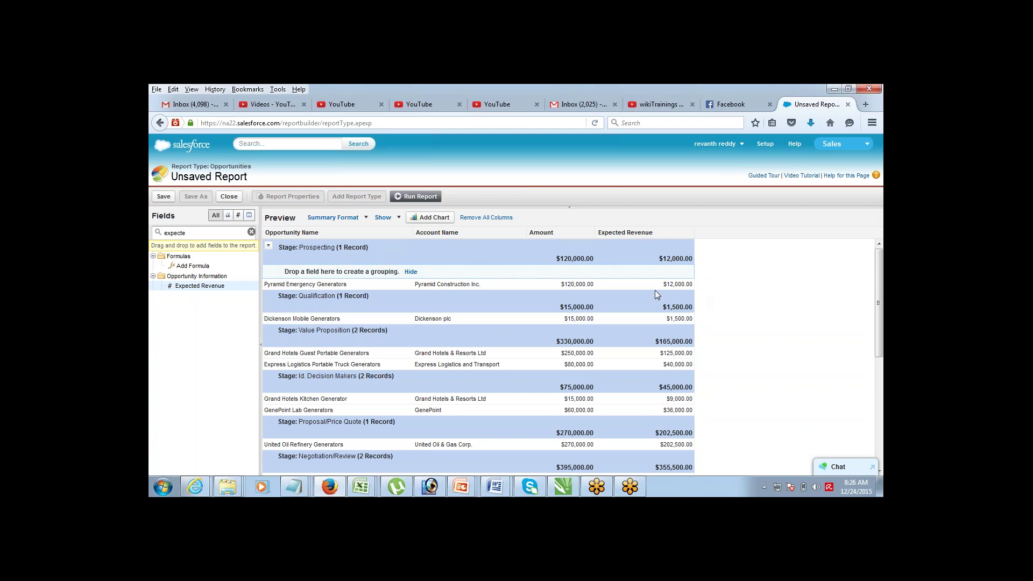
Hide the record details and the grouping drop zones in the report preview
{"action": "left_click", "coordinate": [391, 222]}
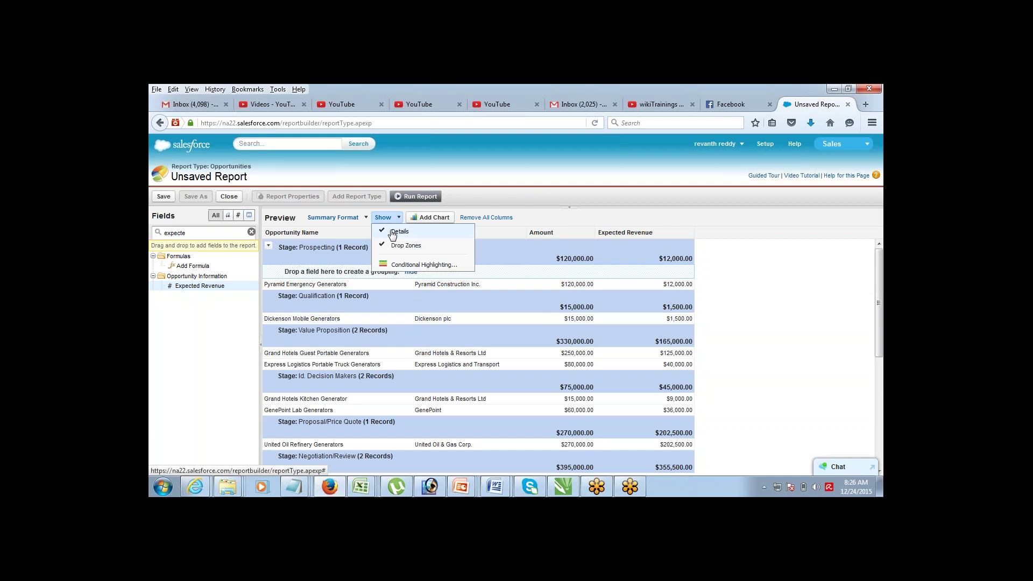
{"action": "left_click", "coordinate": [392, 232]}
{"action": "left_click", "coordinate": [384, 217]}
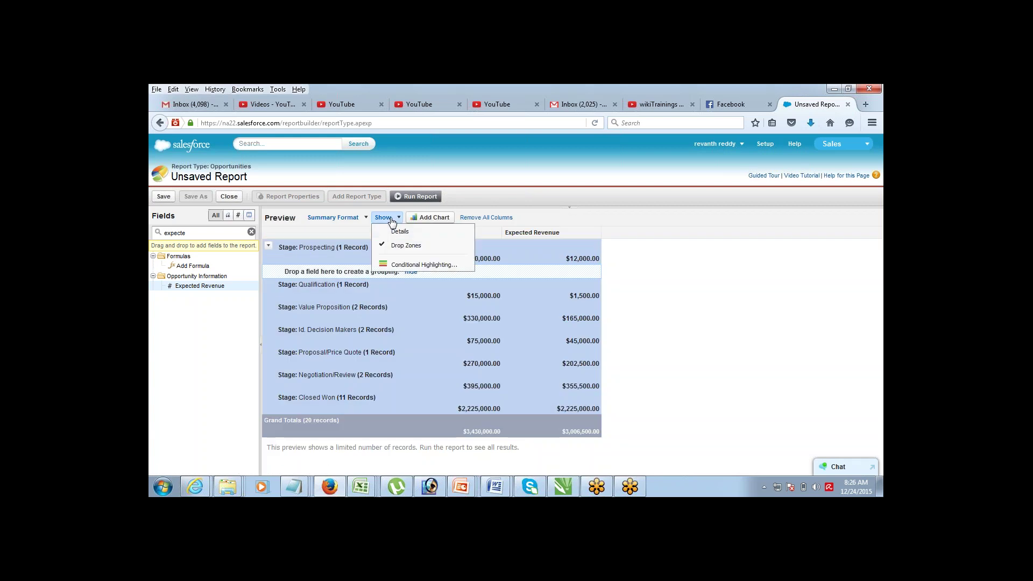
{"action": "left_click", "coordinate": [392, 244]}
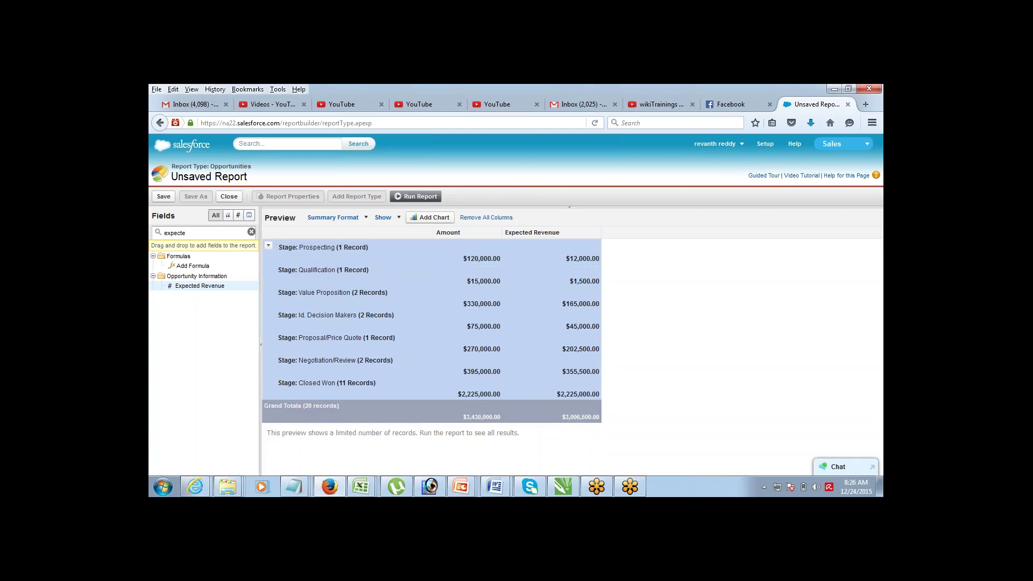
Show the record details in the preview again and hide them once more
{"action": "left_click", "coordinate": [383, 217]}
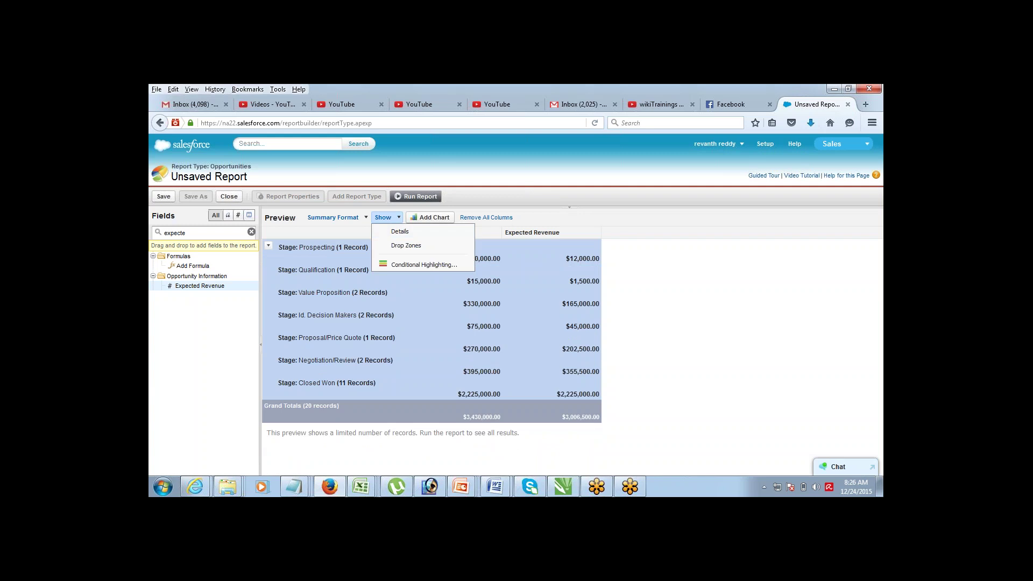
{"action": "left_click", "coordinate": [389, 232]}
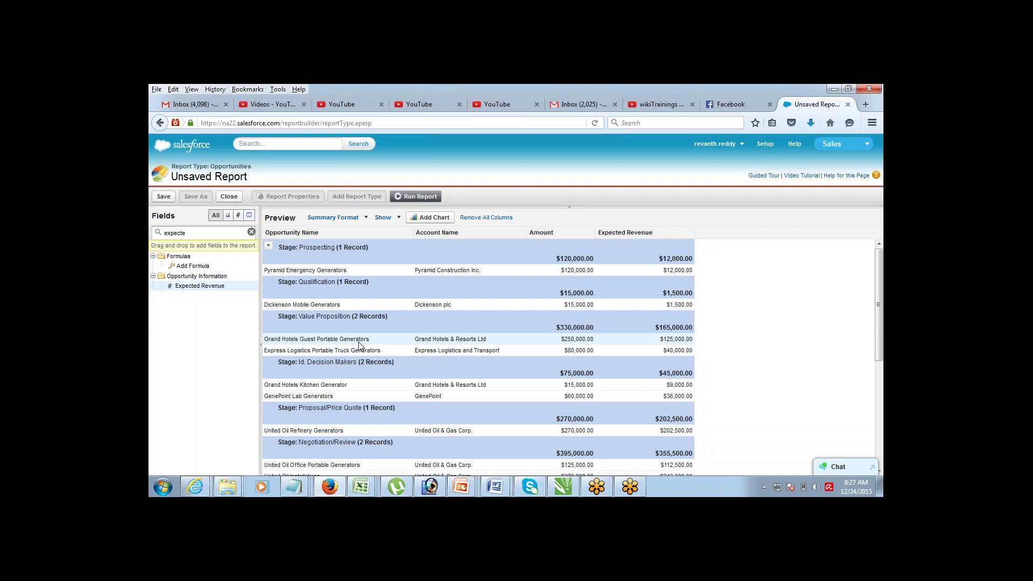
{"action": "left_click", "coordinate": [383, 217]}
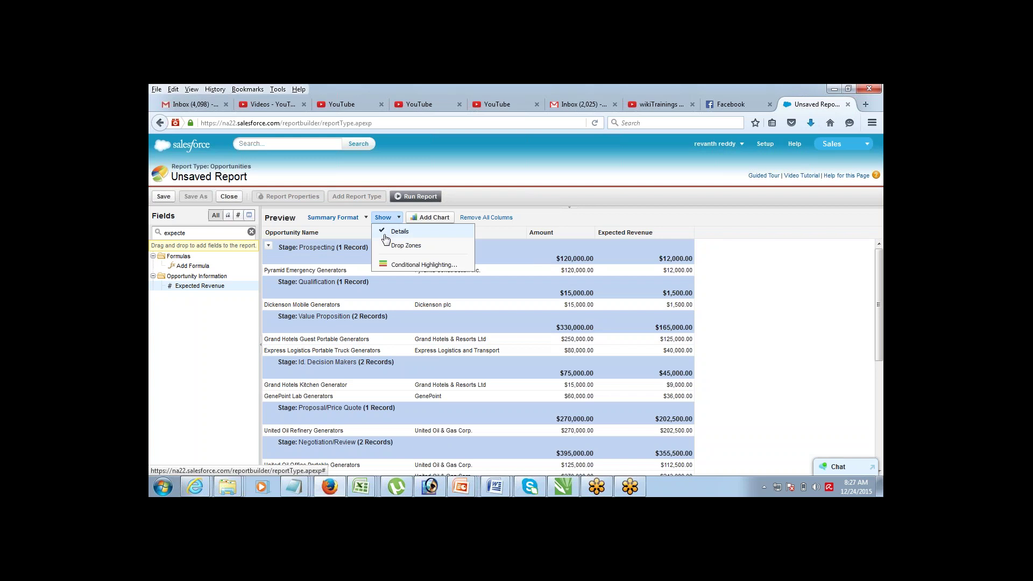
{"action": "left_click", "coordinate": [386, 235]}
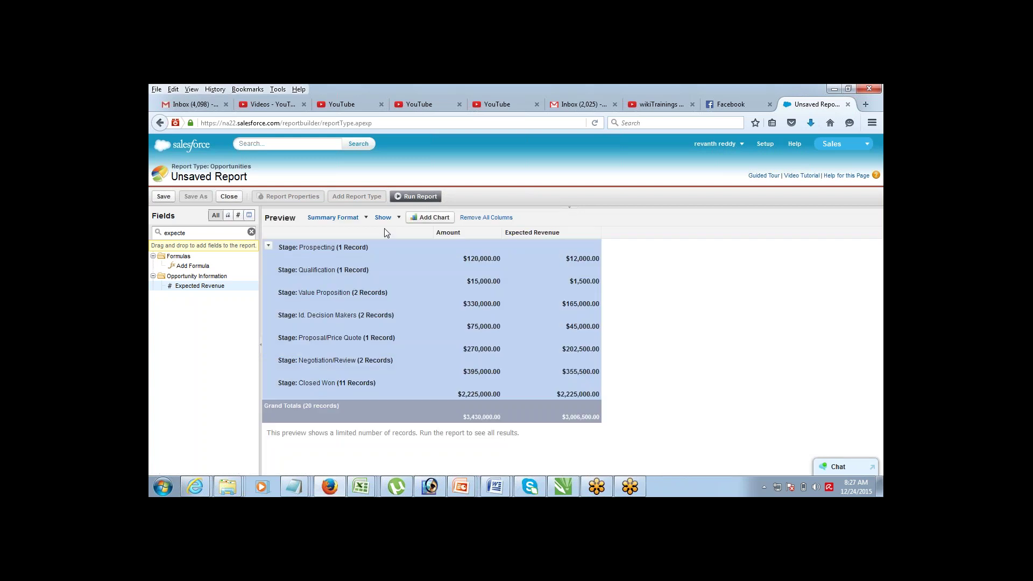
Show the grouping drop zone in the preview again and hide it once more
{"action": "left_click", "coordinate": [389, 224]}
{"action": "left_click", "coordinate": [397, 245]}
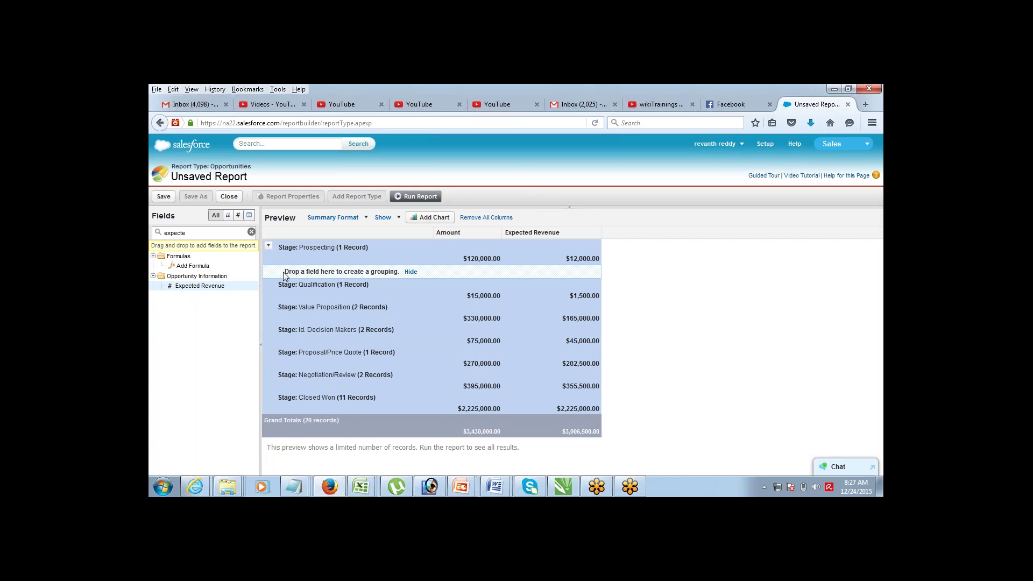
{"action": "left_click_drag", "start_coordinate": [284, 272], "coordinate": [362, 273]}
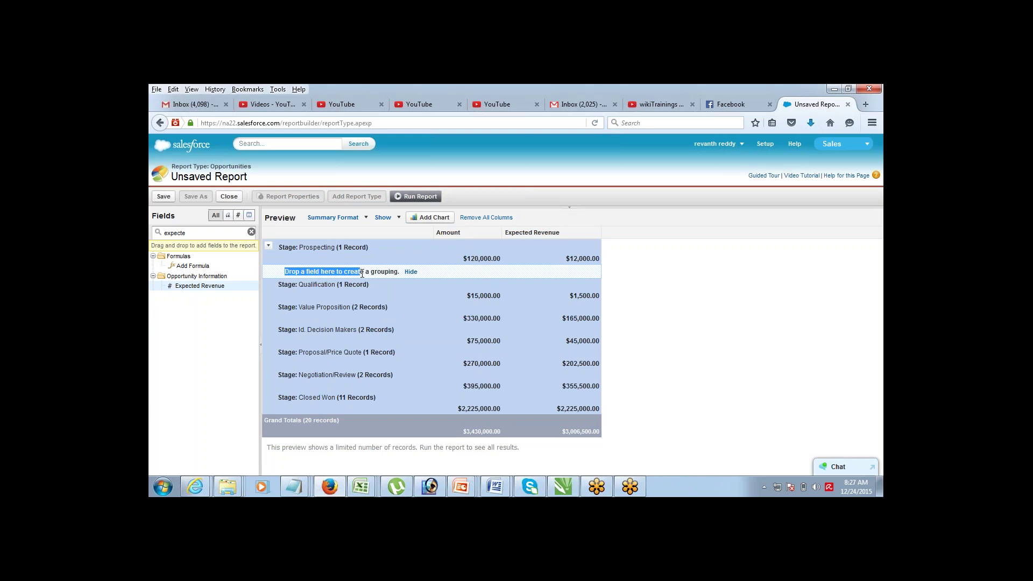
{"action": "left_click", "coordinate": [391, 219]}
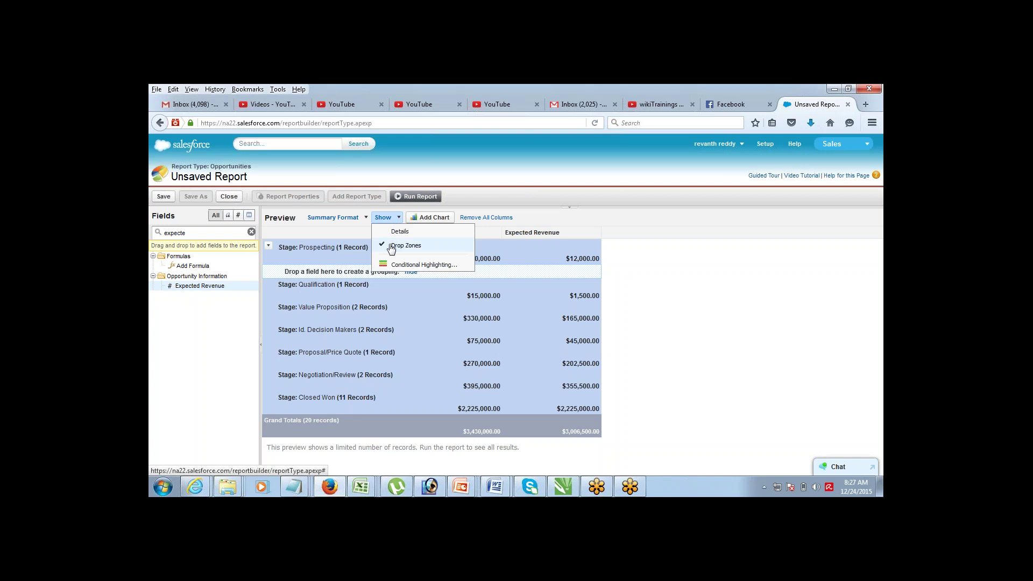
{"action": "left_click", "coordinate": [391, 246]}
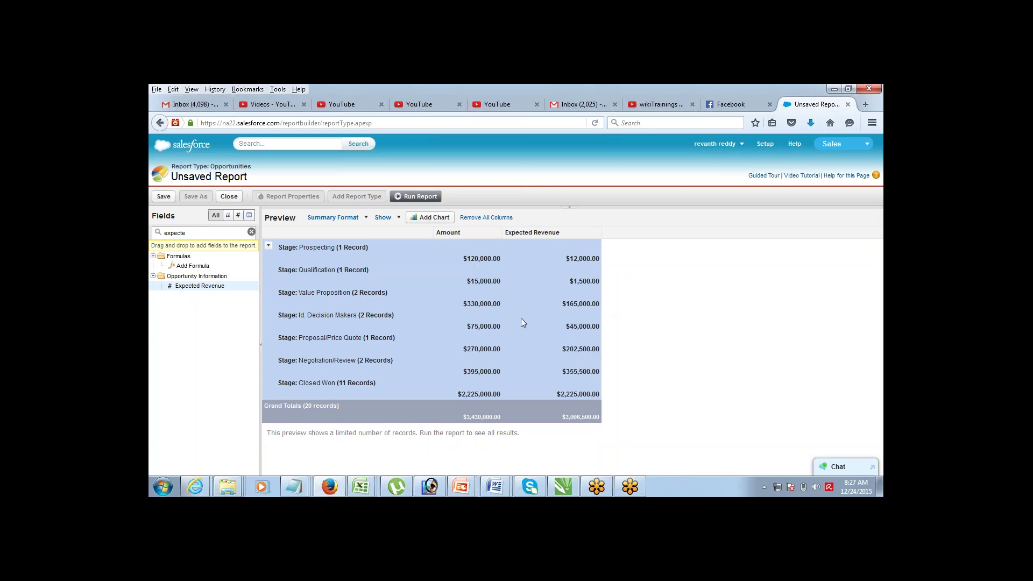
Examine the summed Amount and Expected Revenue for the Prospecting stage and the summed Amount for Closed Won
{"action": "left_click_drag", "start_coordinate": [467, 258], "coordinate": [477, 262]}
{"action": "left_click_drag", "start_coordinate": [566, 258], "coordinate": [600, 259]}
{"action": "left_click_drag", "start_coordinate": [460, 393], "coordinate": [504, 399]}
{"action": "left_click", "coordinate": [504, 396]}
Change the report to the Matrix format
{"action": "left_click", "coordinate": [364, 217]}
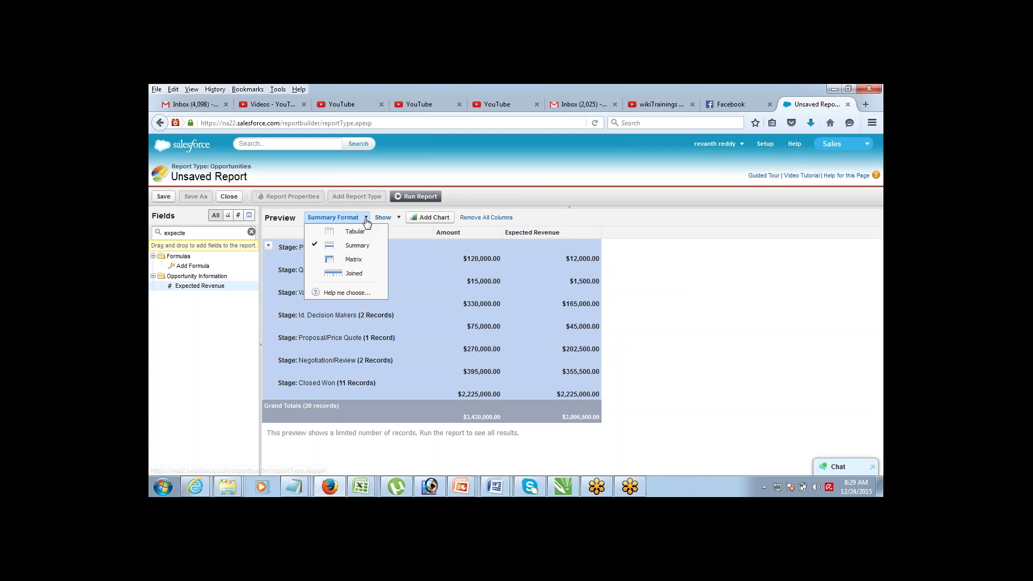
{"action": "left_click", "coordinate": [363, 261]}
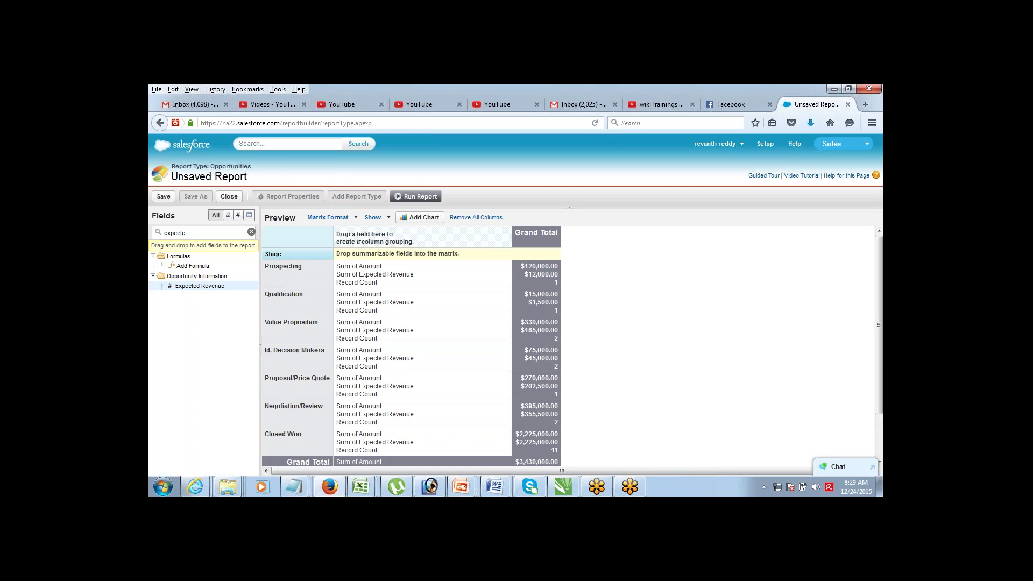
{"action": "left_click_drag", "start_coordinate": [338, 238], "coordinate": [427, 249]}
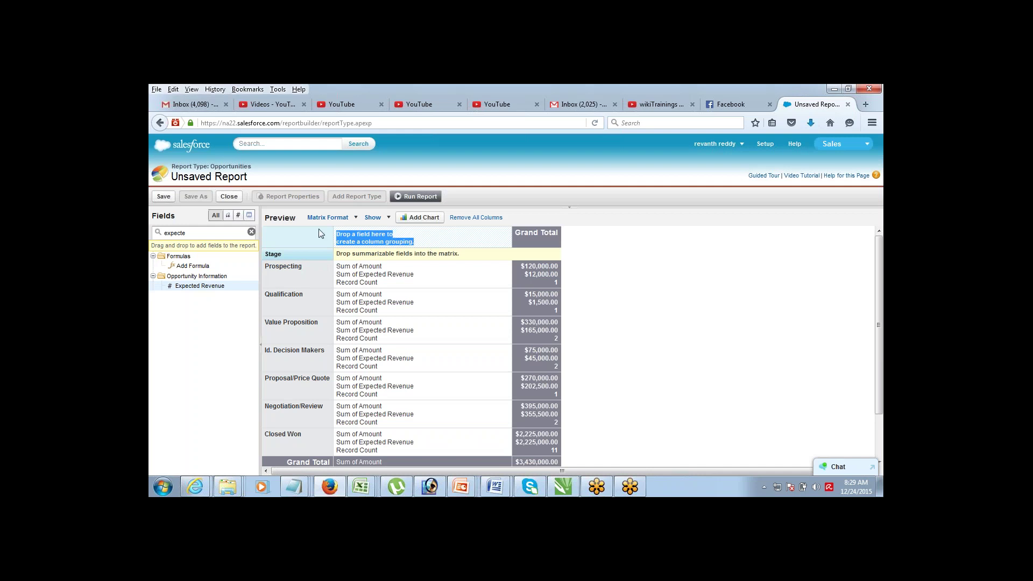
Group the matrix columns by the Industry field and hide the record count
{"action": "double_click", "coordinate": [204, 231]}
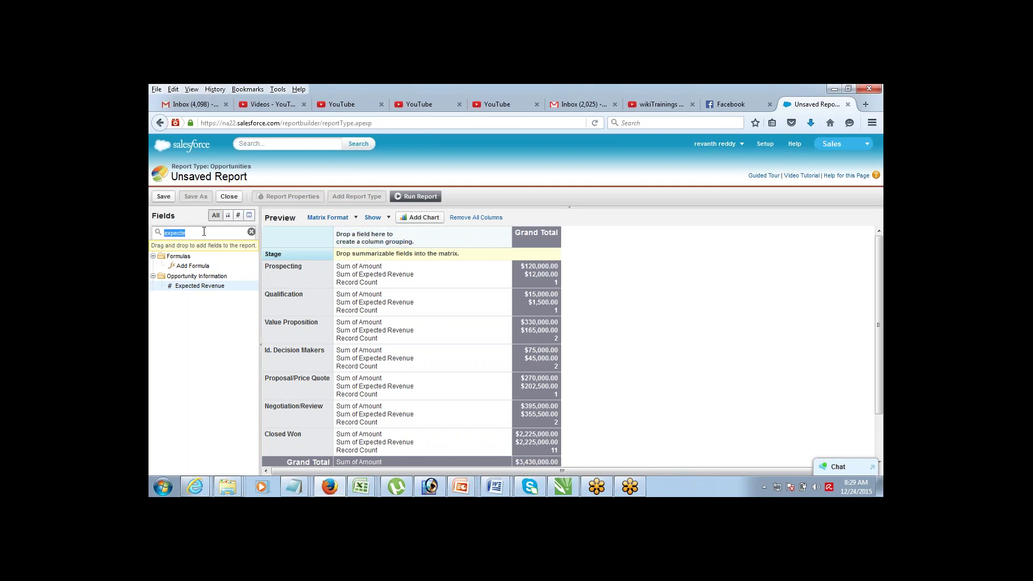
{"action": "type", "text": "indus"}
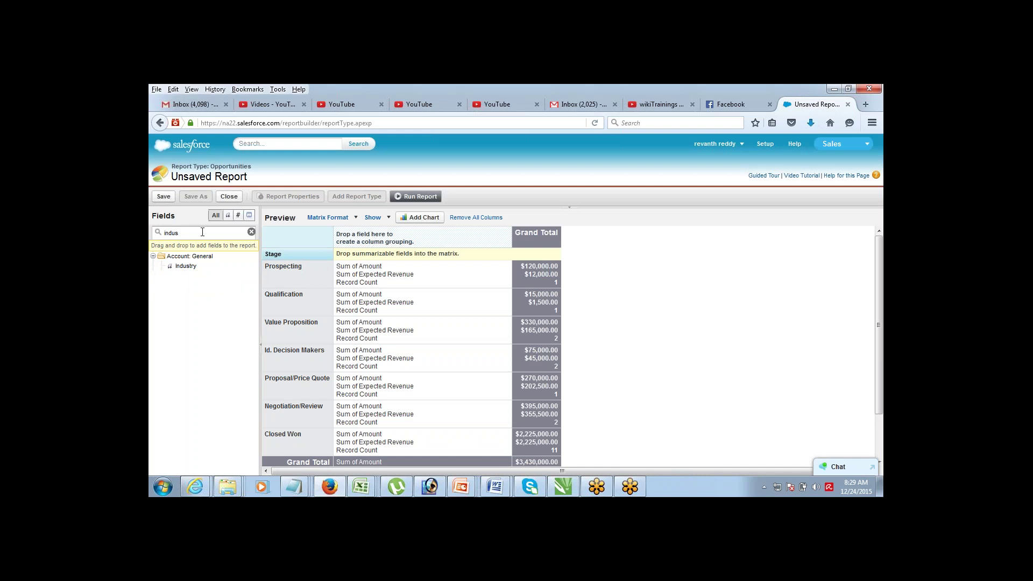
{"action": "left_click_drag", "start_coordinate": [183, 266], "coordinate": [377, 240]}
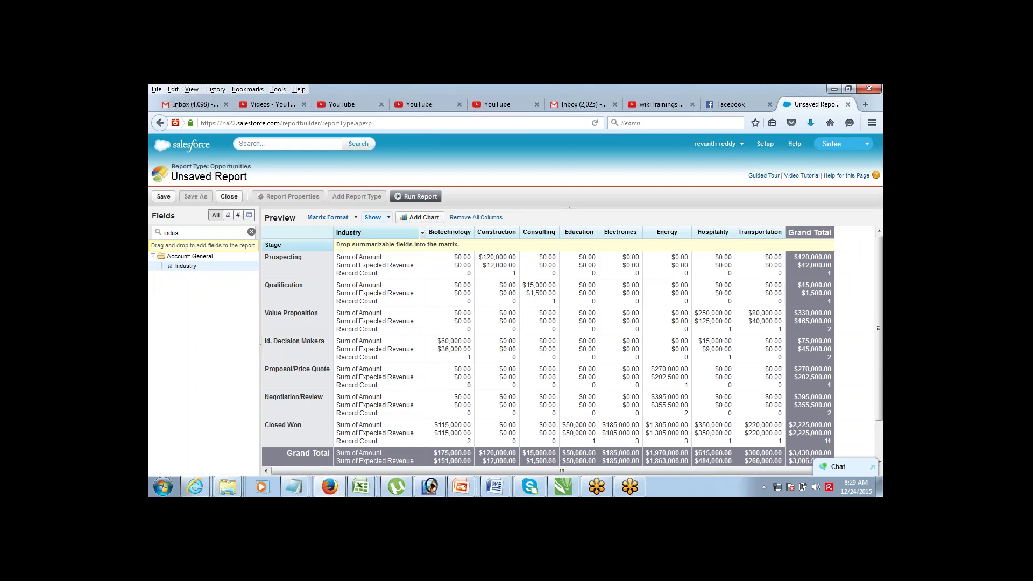
{"action": "left_click", "coordinate": [383, 221]}
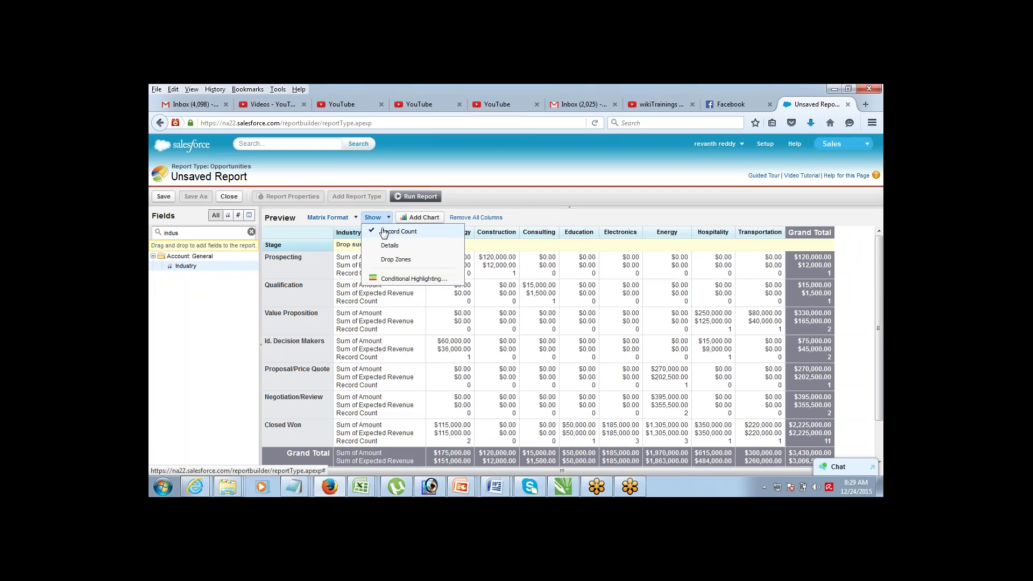
{"action": "left_click", "coordinate": [384, 232]}
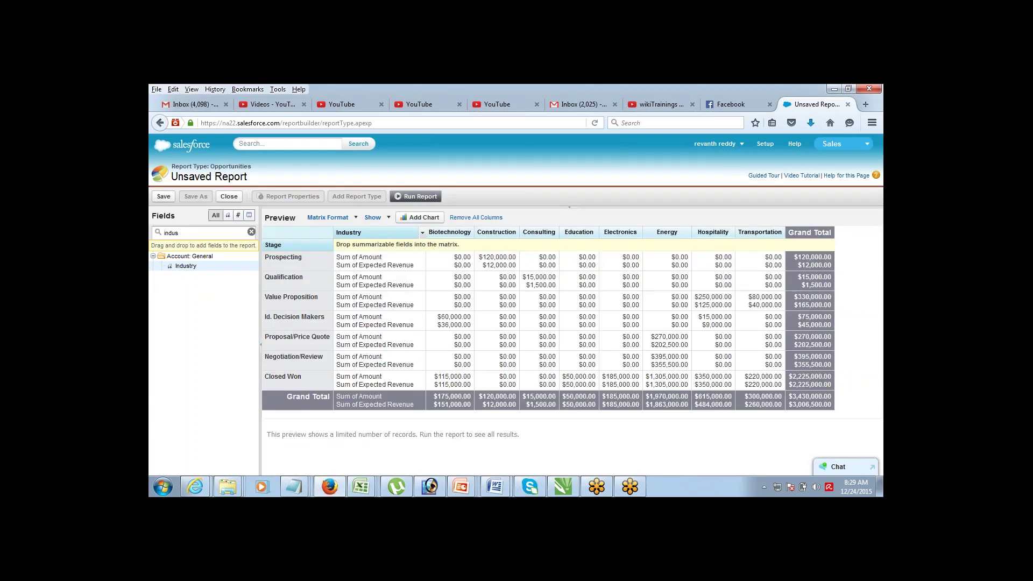
Examine the Closed Won sums across the industries and the Energy column's stage sums and grand totals
{"action": "left_click_drag", "start_coordinate": [269, 377], "coordinate": [302, 376]}
{"action": "left_click", "coordinate": [791, 385]}
{"action": "left_click_drag", "start_coordinate": [789, 376], "coordinate": [822, 377]}
{"action": "left_click_drag", "start_coordinate": [745, 377], "coordinate": [780, 377]}
{"action": "left_click_drag", "start_coordinate": [695, 376], "coordinate": [722, 377]}
{"action": "left_click_drag", "start_coordinate": [646, 377], "coordinate": [677, 377]}
{"action": "left_click_drag", "start_coordinate": [603, 376], "coordinate": [636, 376]}
{"action": "left_click_drag", "start_coordinate": [656, 236], "coordinate": [683, 236]}
{"action": "left_click_drag", "start_coordinate": [650, 337], "coordinate": [689, 364]}
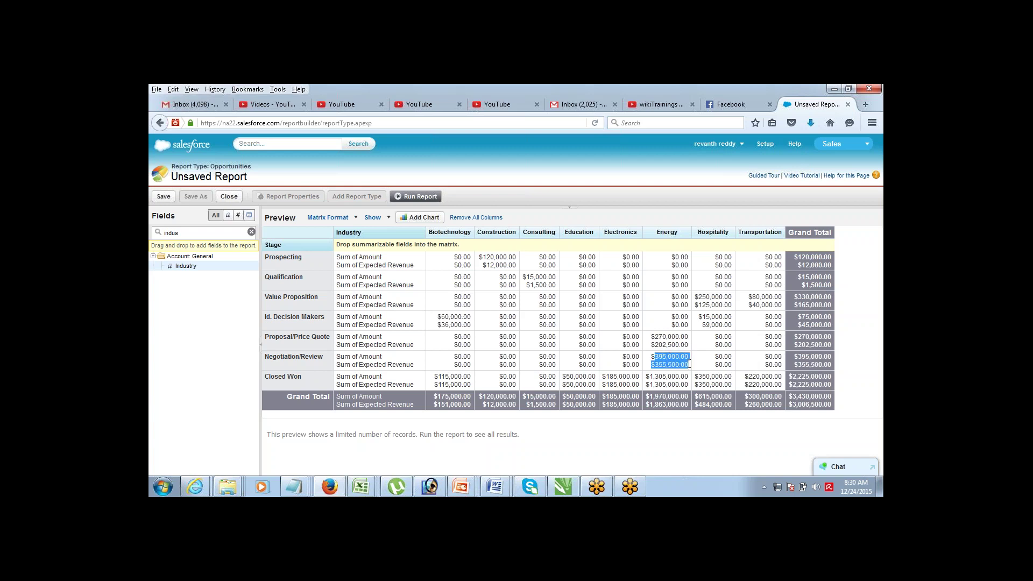
{"action": "left_click", "coordinate": [652, 375]}
{"action": "left_click_drag", "start_coordinate": [650, 376], "coordinate": [687, 407]}
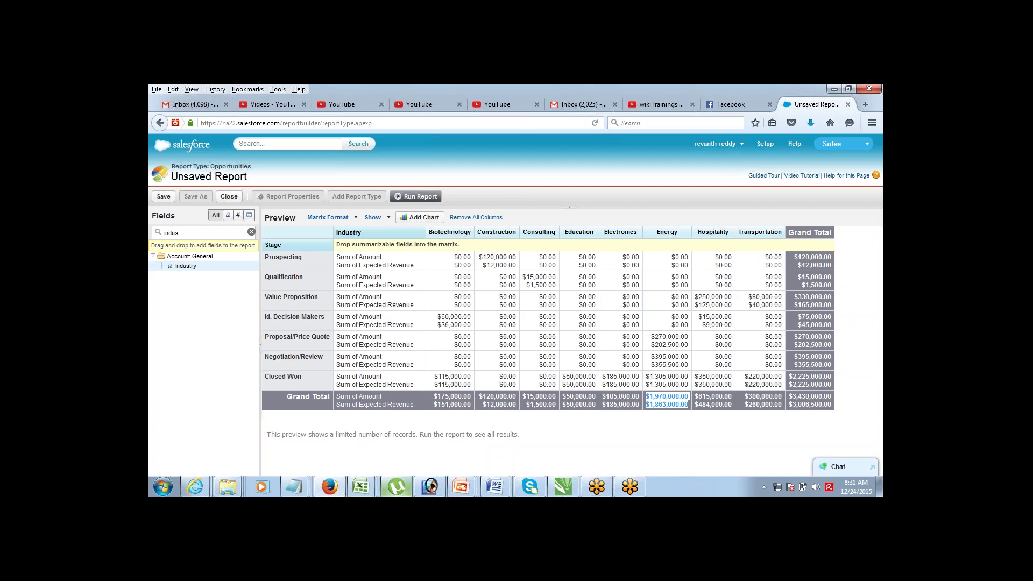
Review the note on what to do with the report in the install file in Notepad, and return to the report in Firefox
{"action": "mouse_move", "coordinate": [292, 485]}
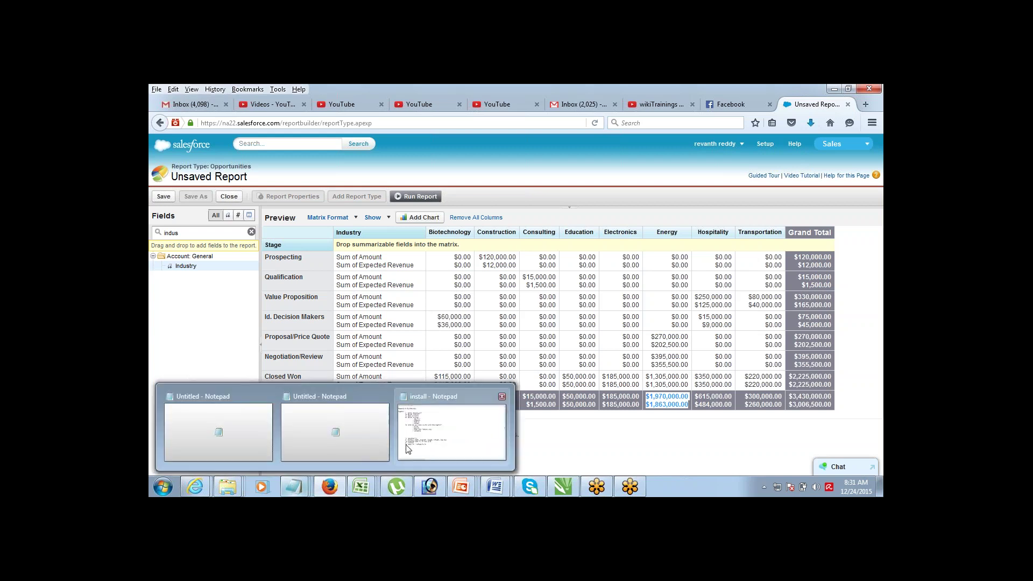
{"action": "left_click", "coordinate": [422, 441]}
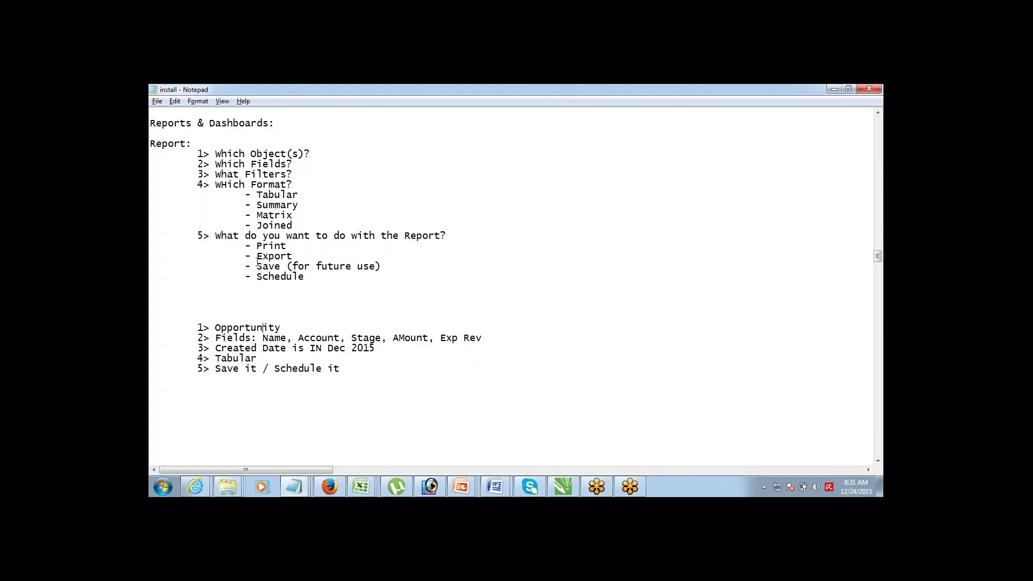
{"action": "left_click_drag", "start_coordinate": [221, 236], "coordinate": [312, 278]}
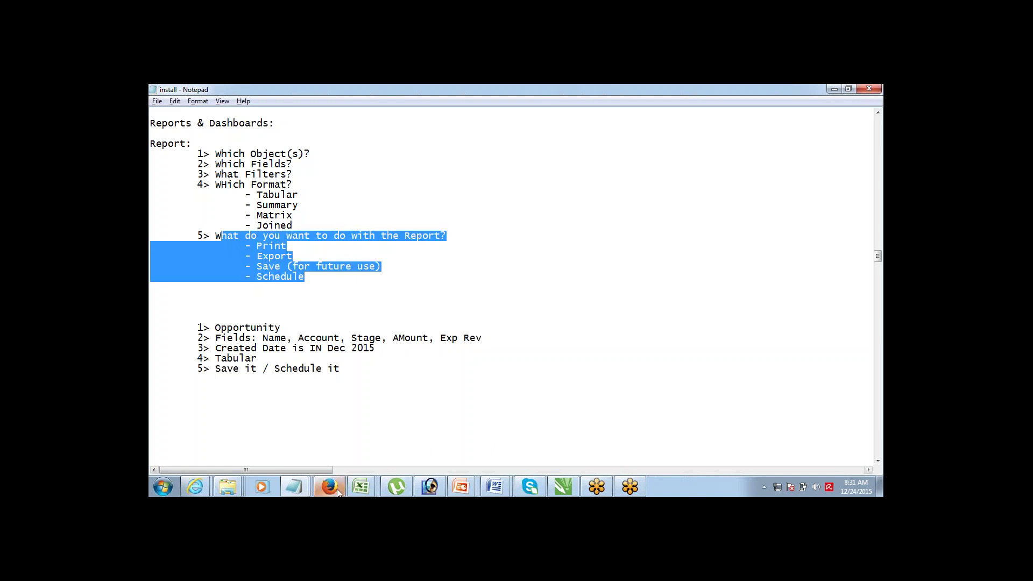
{"action": "mouse_move", "coordinate": [329, 486]}
{"action": "left_click", "coordinate": [352, 469]}
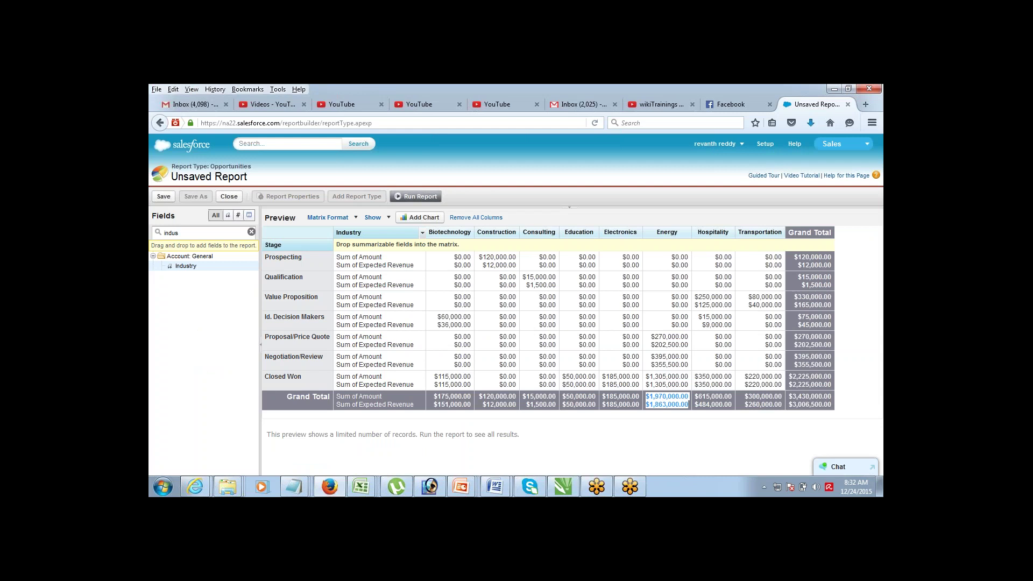
Run the matrix report and start scheduling its future runs
{"action": "left_click", "coordinate": [415, 197]}
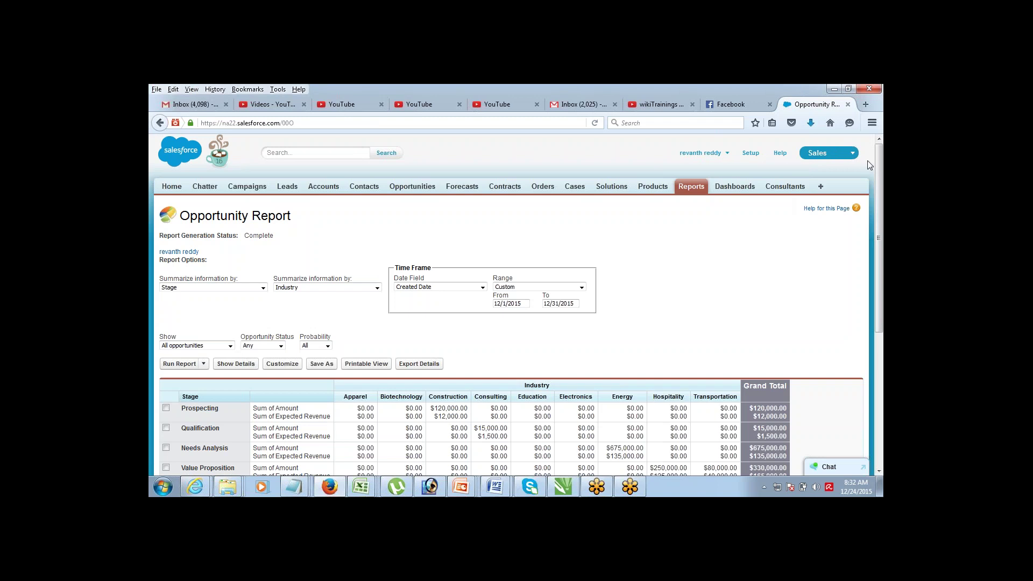
{"action": "left_click_drag", "start_coordinate": [877, 169], "coordinate": [868, 212]}
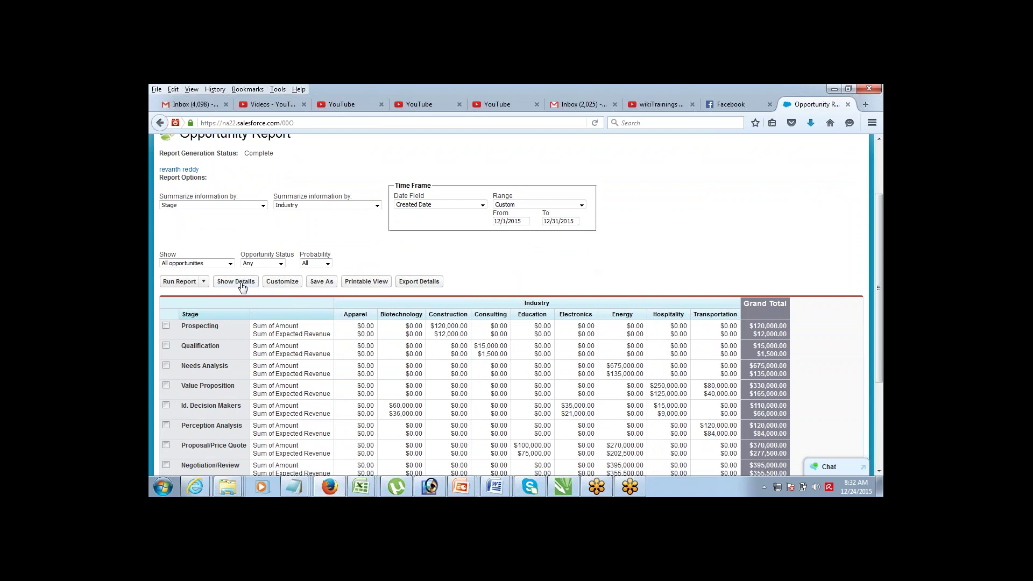
{"action": "left_click", "coordinate": [204, 284]}
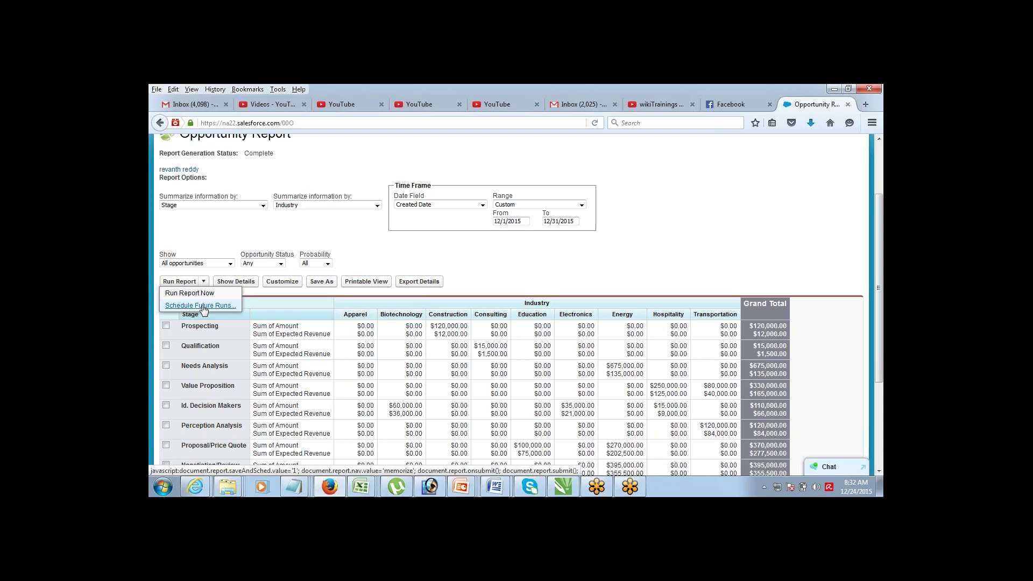
{"action": "left_click", "coordinate": [389, 266]}
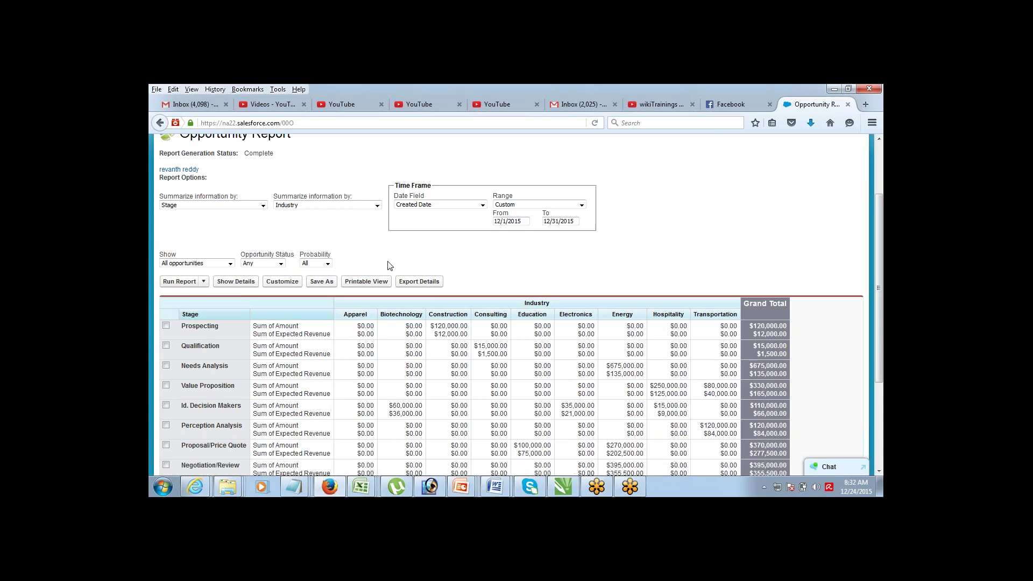
{"action": "left_click", "coordinate": [199, 282]}
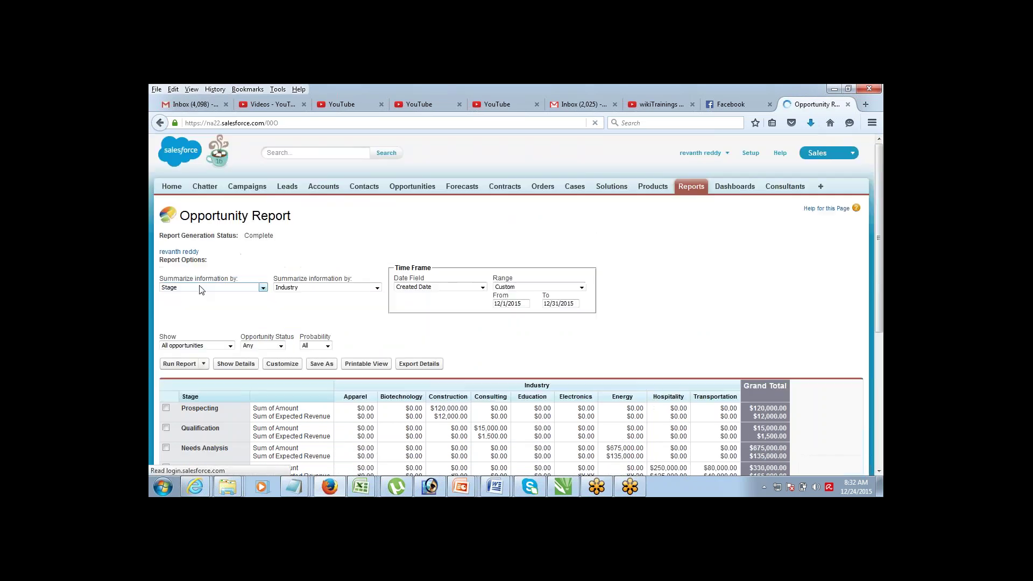
{"action": "left_click", "coordinate": [202, 364]}
{"action": "left_click", "coordinate": [200, 388]}
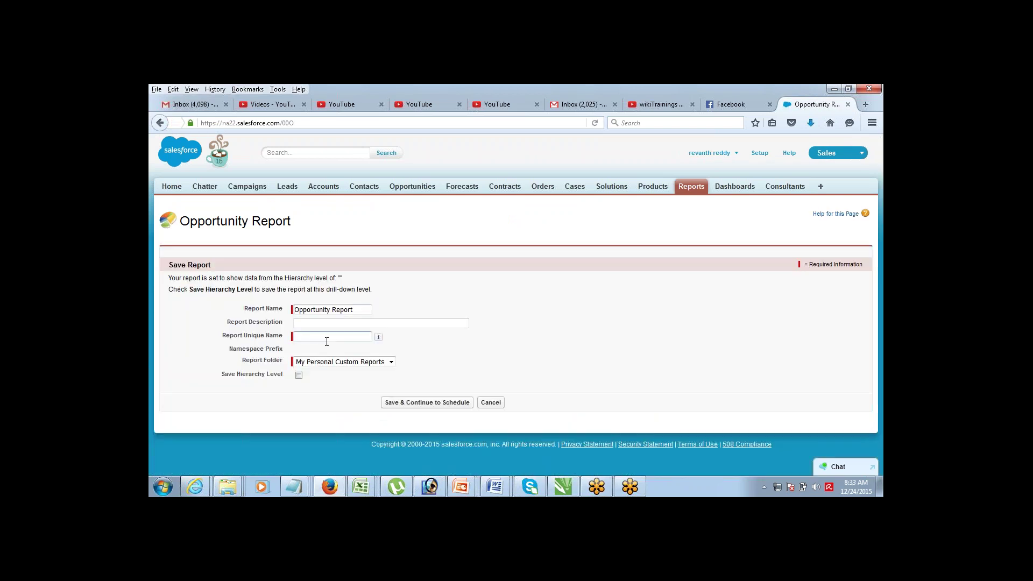
Set the report's unique name to Opportunity_Stage_Industry_Report
{"action": "left_click", "coordinate": [332, 338]}
{"action": "double_click", "coordinate": [363, 337]}
{"action": "type", "text": "St"}
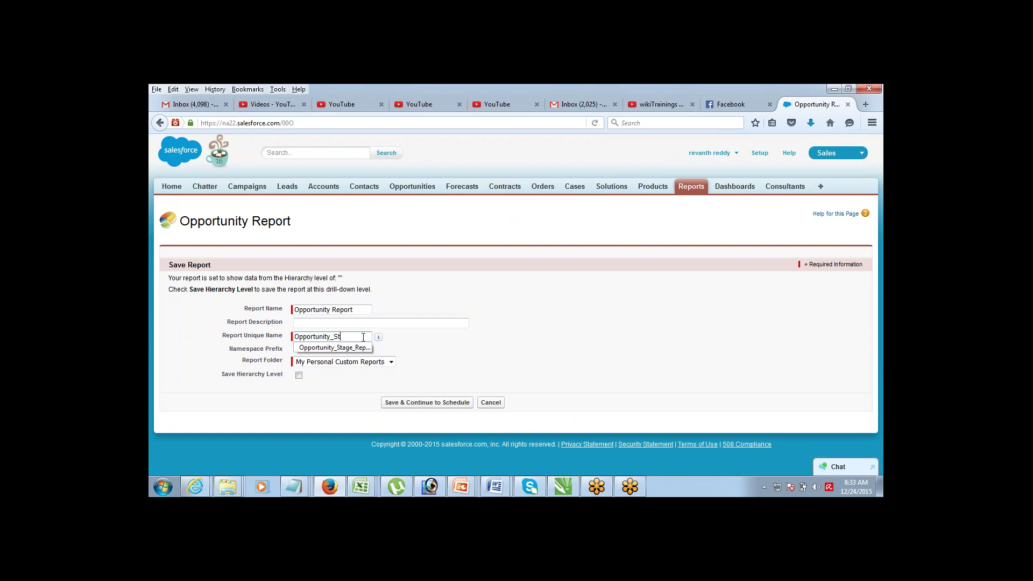
{"action": "type", "text": "age_Industr"}
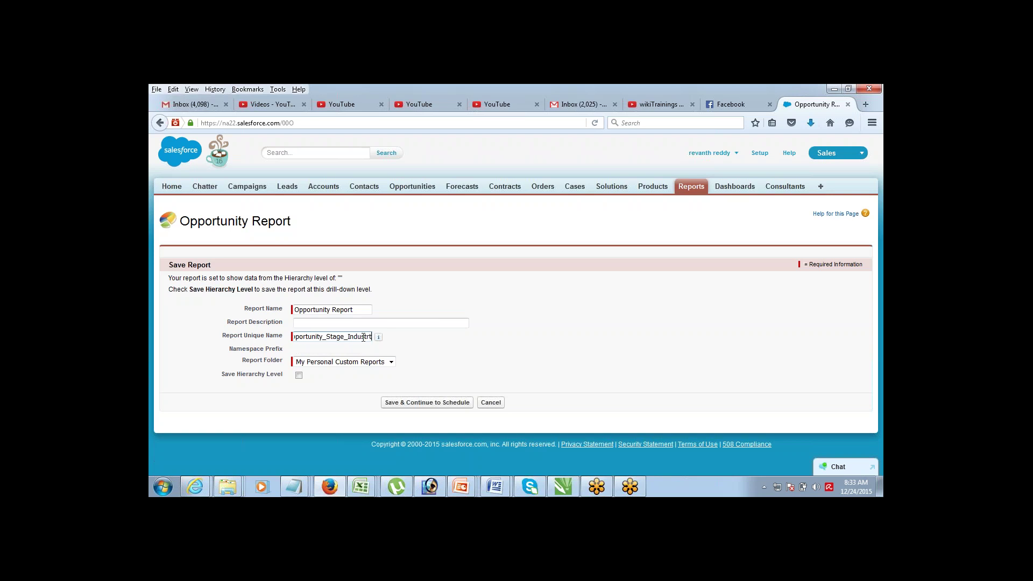
{"action": "type", "text": "t"}
{"action": "key", "text": "BackSpace"}
{"action": "type", "text": "y_"}
{"action": "type", "text": "Re"}
{"action": "type", "text": "port"}
Reuse the unique name without underscores as the report name, and save the report in My Personal Custom Reports to continue to its schedule
{"action": "key", "text": "ctrl+shift+Left"}
{"action": "key", "text": "ctrl+shift+Left"}
{"action": "key", "text": "ctrl+shift+Left"}
{"action": "key", "text": "ctrl+shift+Left"}
{"action": "key", "text": "ctrl+c"}
{"action": "left_click_drag", "start_coordinate": [369, 313], "coordinate": [222, 336]}
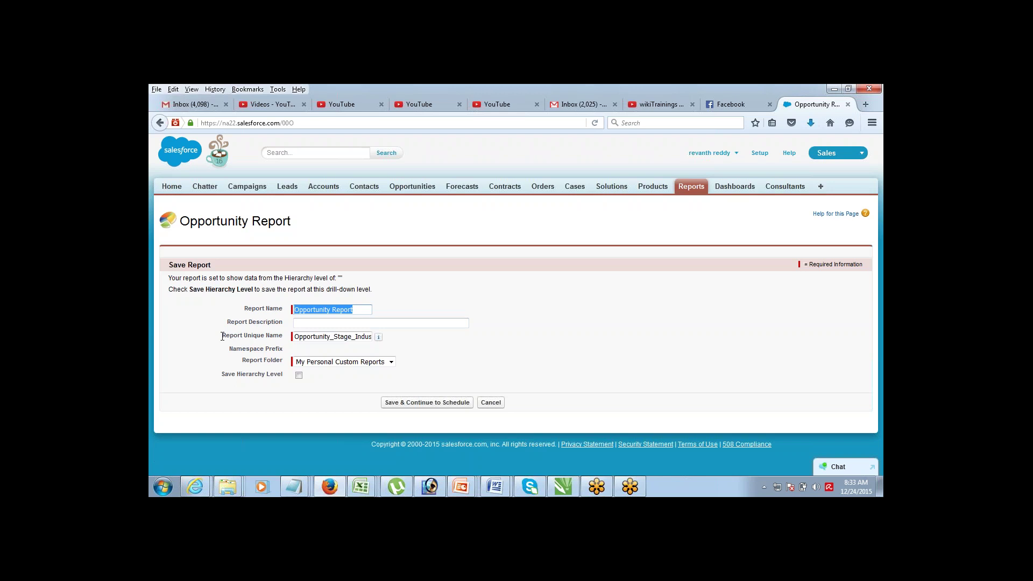
{"action": "key", "text": "ctrl+v"}
{"action": "key", "text": "BackSpace"}
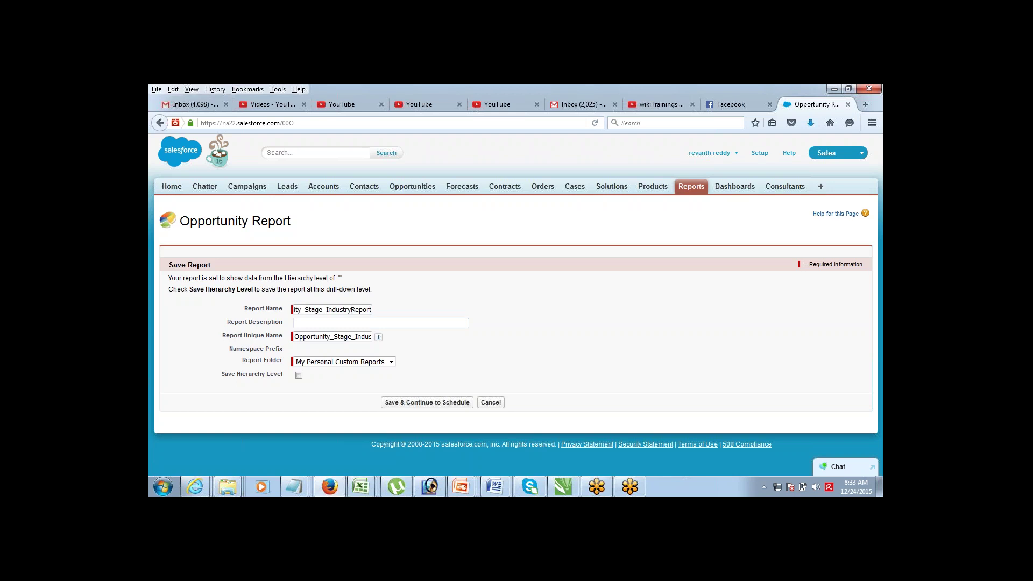
{"action": "left_click", "coordinate": [326, 309]}
{"action": "key", "text": "BackSpace"}
{"action": "key", "text": "BackSpace"}
{"action": "key", "text": "Tab"}
{"action": "left_click", "coordinate": [427, 402]}
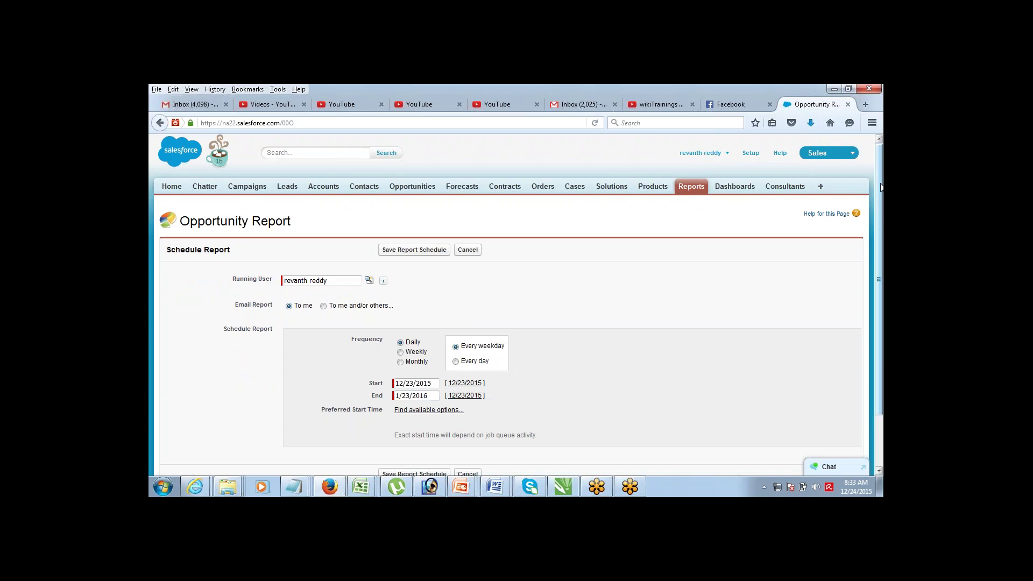
Set the report schedule to recur weekly on Thursday only, with Wednesday deselected
{"action": "scroll", "coordinate": [879, 186], "scroll_direction": "down", "scroll_amount": 2}
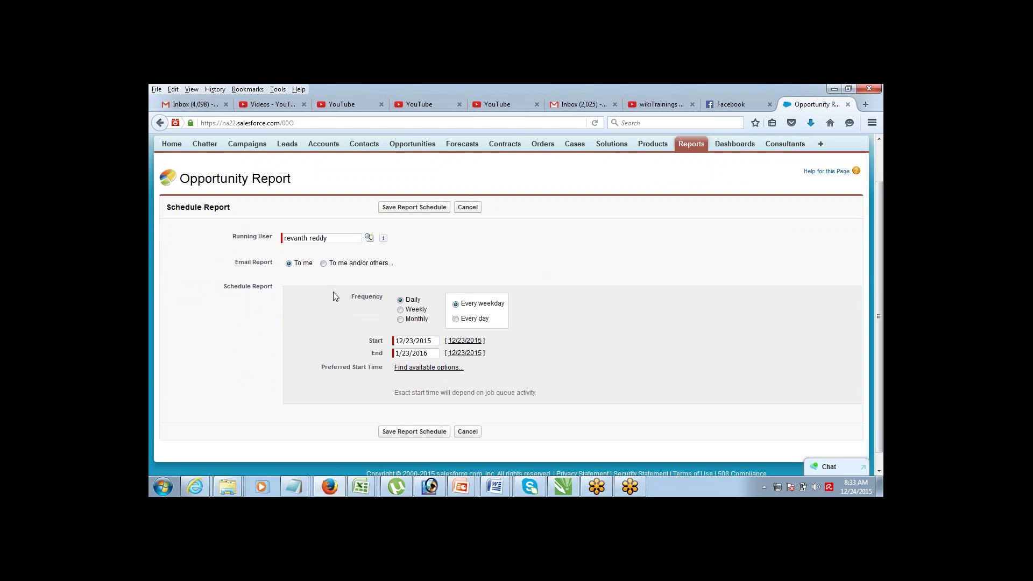
{"action": "double_click", "coordinate": [259, 289]}
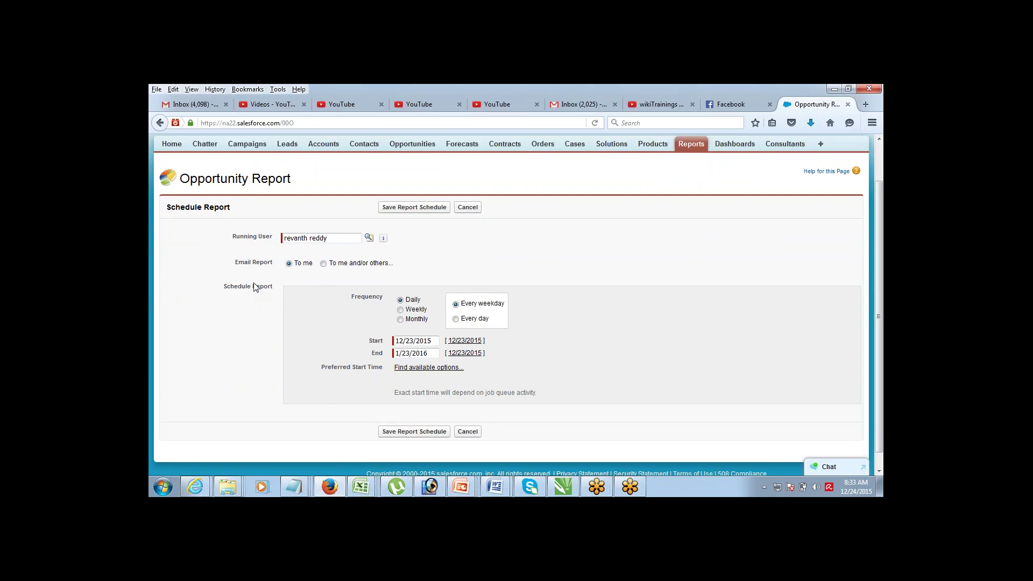
{"action": "left_click", "coordinate": [403, 310]}
{"action": "left_click", "coordinate": [401, 319]}
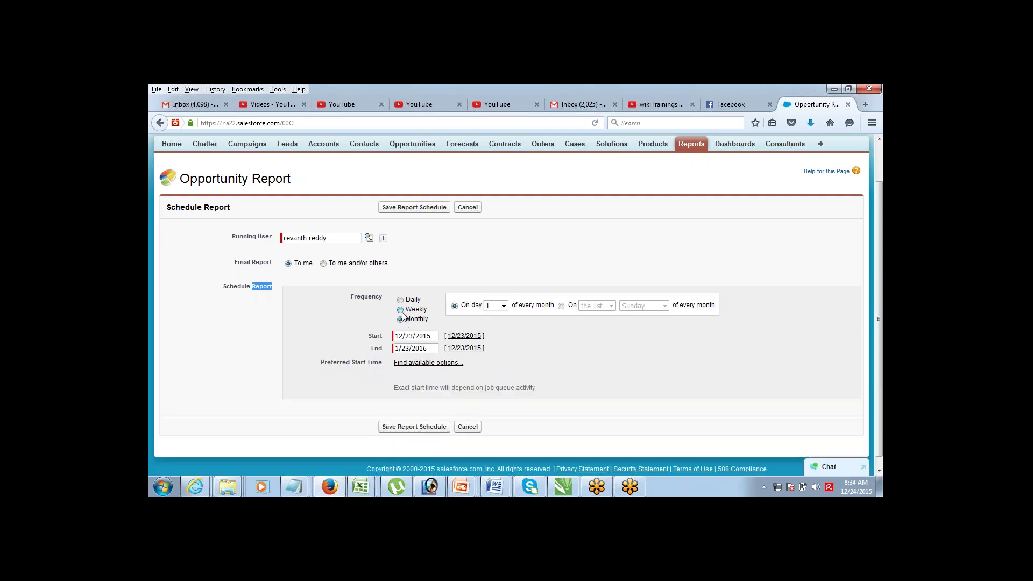
{"action": "left_click", "coordinate": [401, 310]}
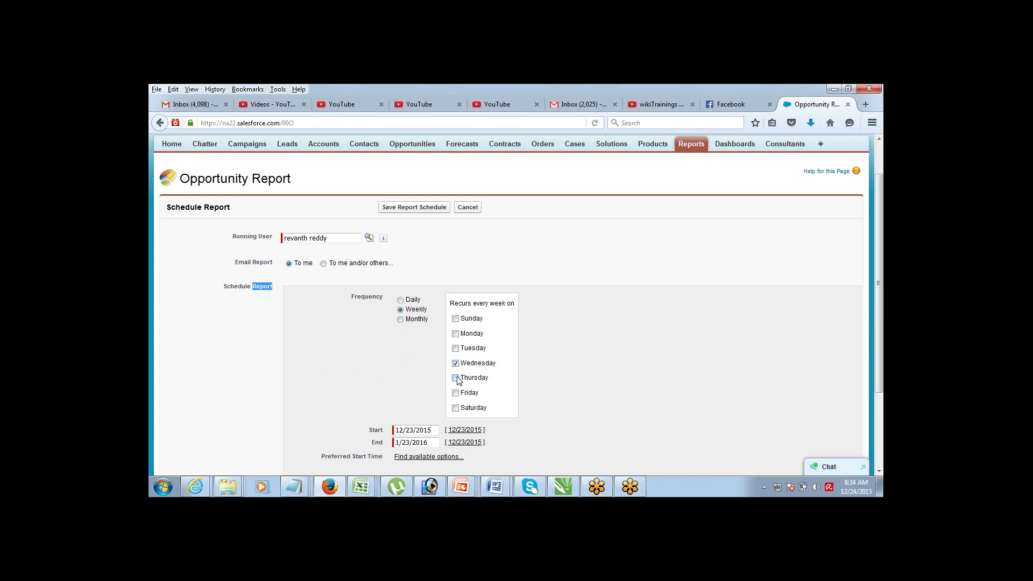
{"action": "left_click", "coordinate": [455, 378]}
{"action": "left_click", "coordinate": [455, 363]}
Try emailing the report to others by removing the current recipient and listing Users, and set the email option back to To me
{"action": "left_click_drag", "start_coordinate": [237, 263], "coordinate": [300, 262]}
{"action": "left_click", "coordinate": [324, 263]}
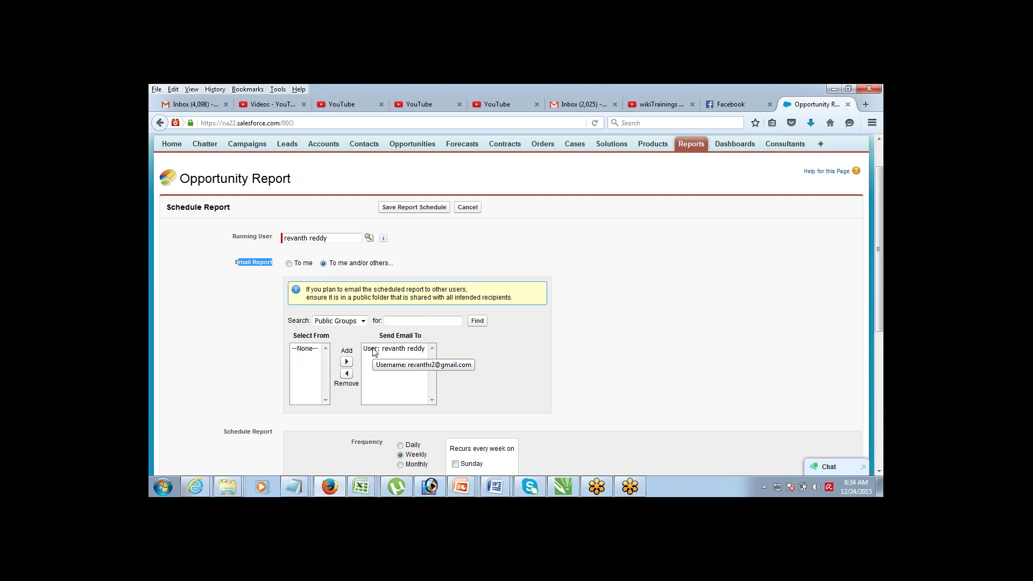
{"action": "left_click", "coordinate": [373, 350]}
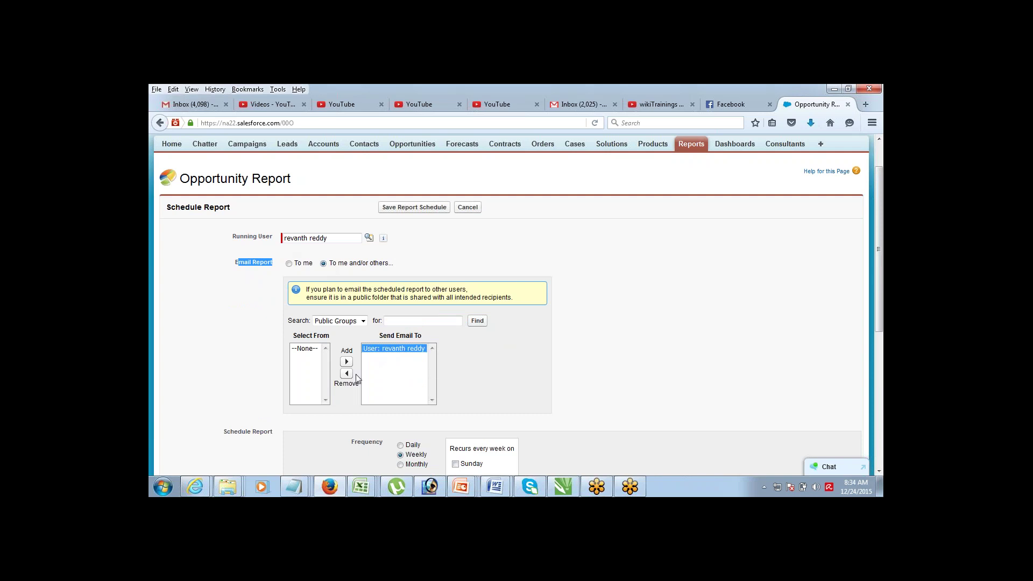
{"action": "left_click", "coordinate": [347, 374]}
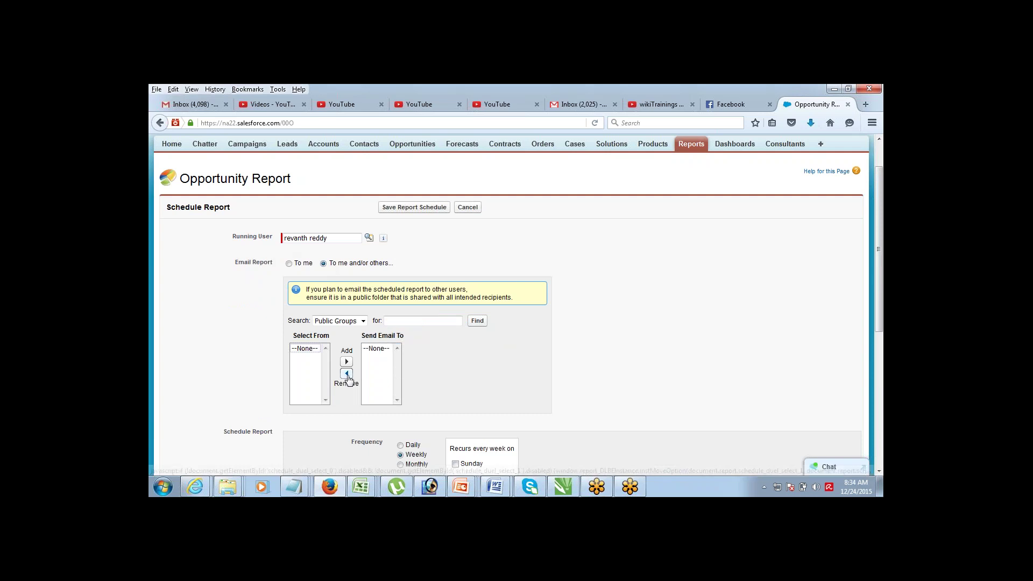
{"action": "left_click", "coordinate": [365, 321]}
{"action": "left_click", "coordinate": [355, 337]}
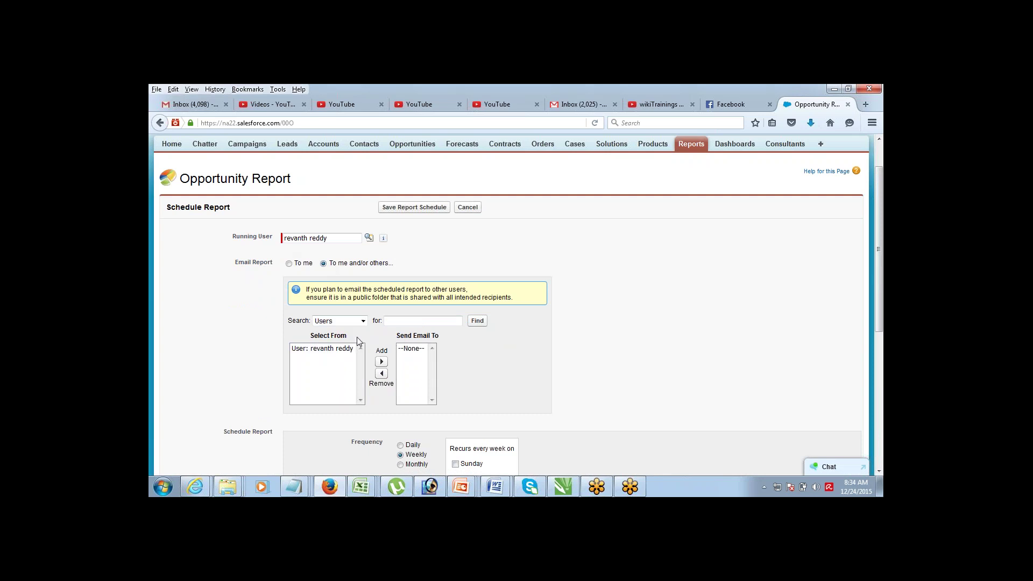
{"action": "left_click", "coordinate": [330, 349]}
{"action": "left_click", "coordinate": [289, 264]}
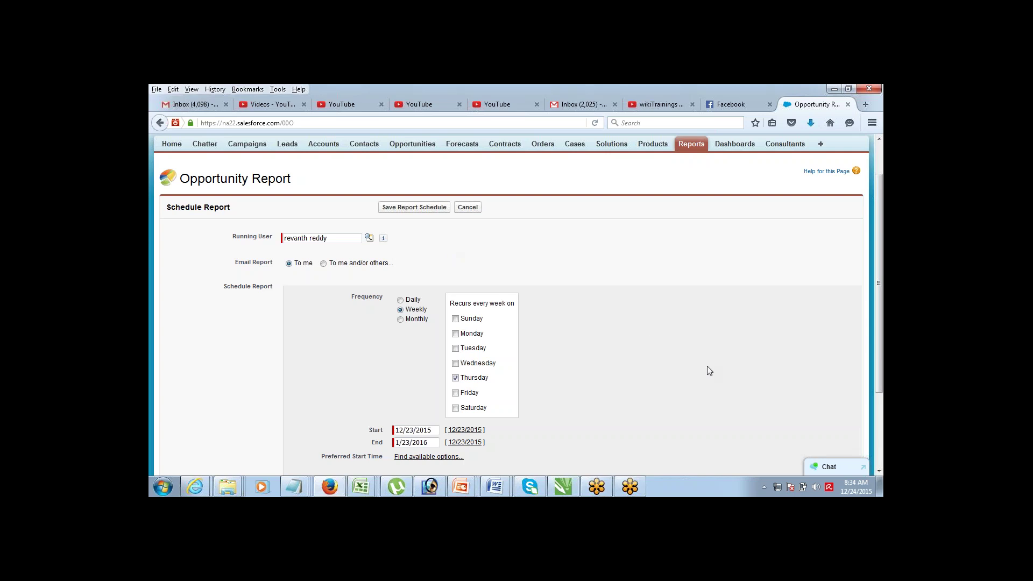
{"action": "left_click_drag", "start_coordinate": [880, 398], "coordinate": [880, 441]}
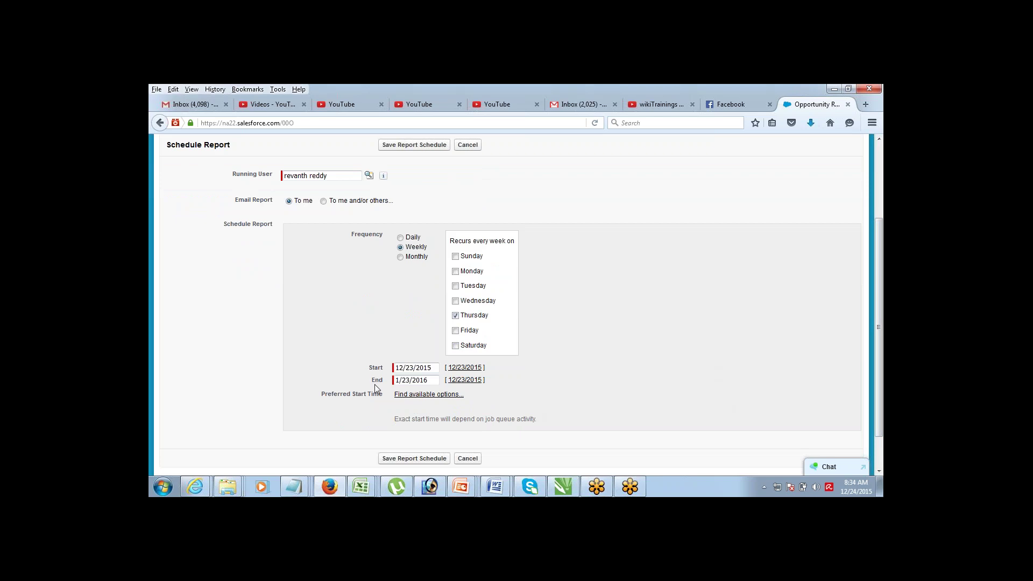
View the calendars for the schedule's start and end dates without picking another date
{"action": "left_click", "coordinate": [398, 368]}
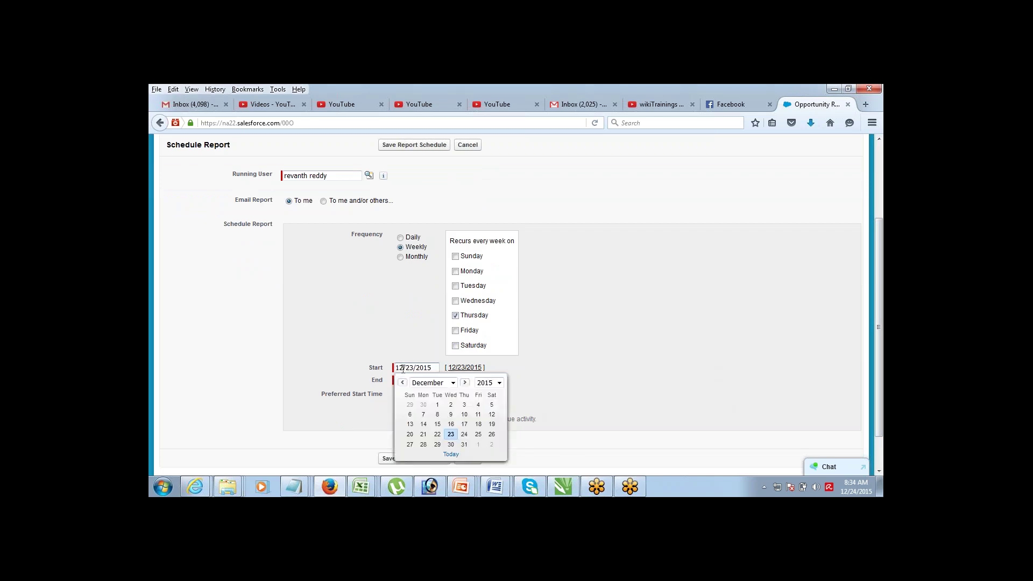
{"action": "left_click", "coordinate": [375, 357]}
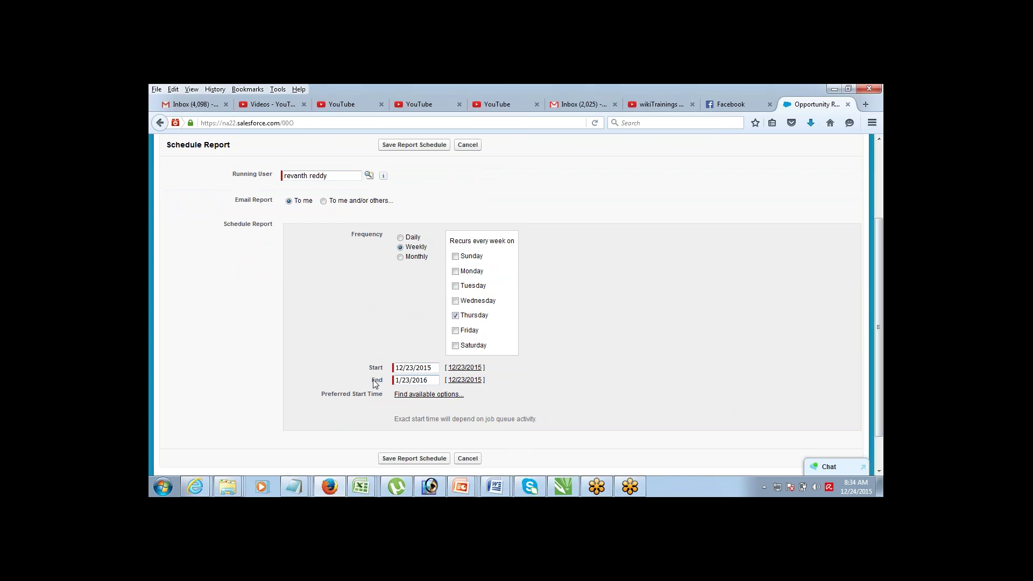
{"action": "left_click", "coordinate": [375, 383]}
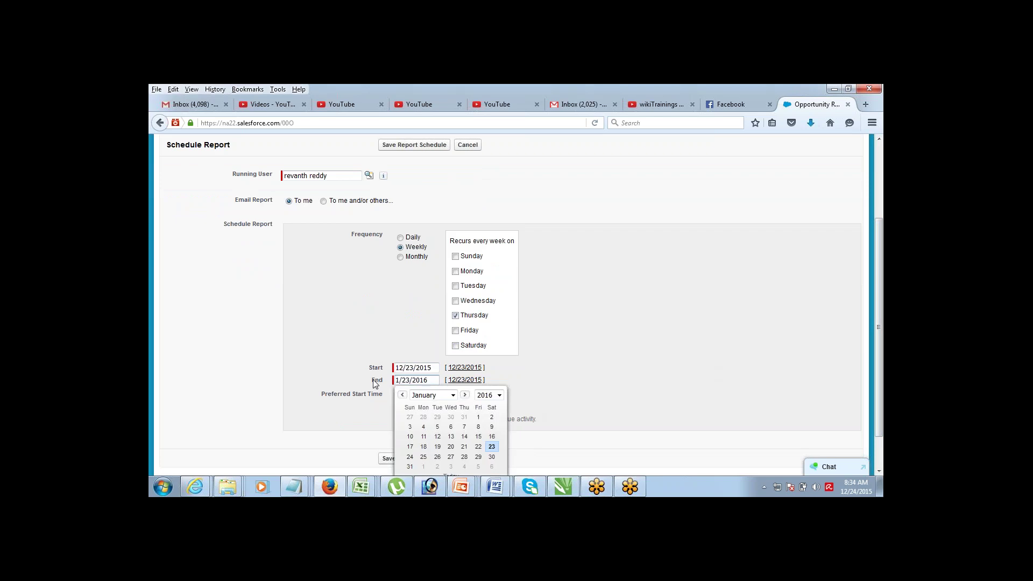
{"action": "left_click", "coordinate": [586, 364]}
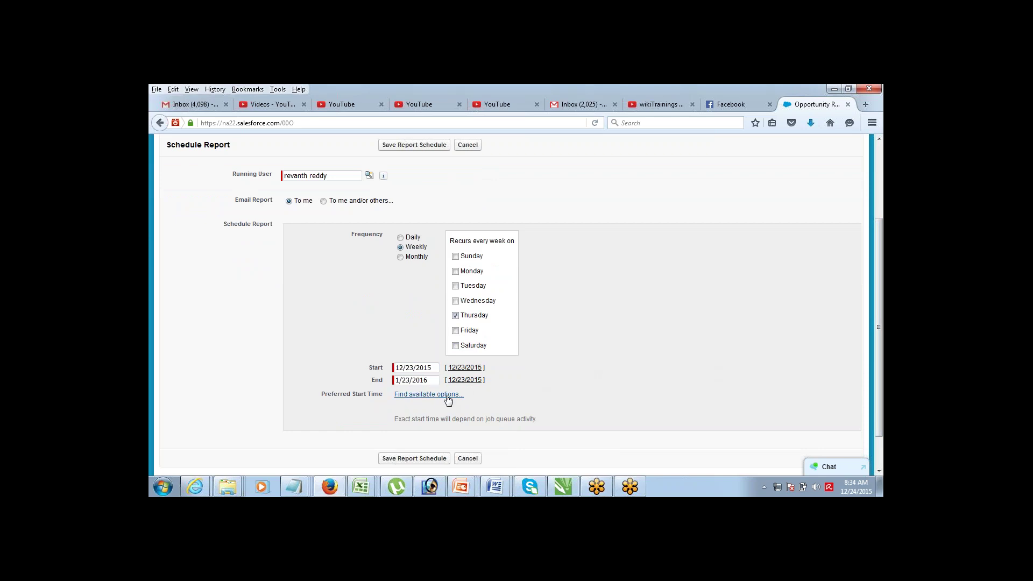
Find the available start times, set the preferred start time to 10:00 PM, and save the report schedule
{"action": "left_click", "coordinate": [448, 396]}
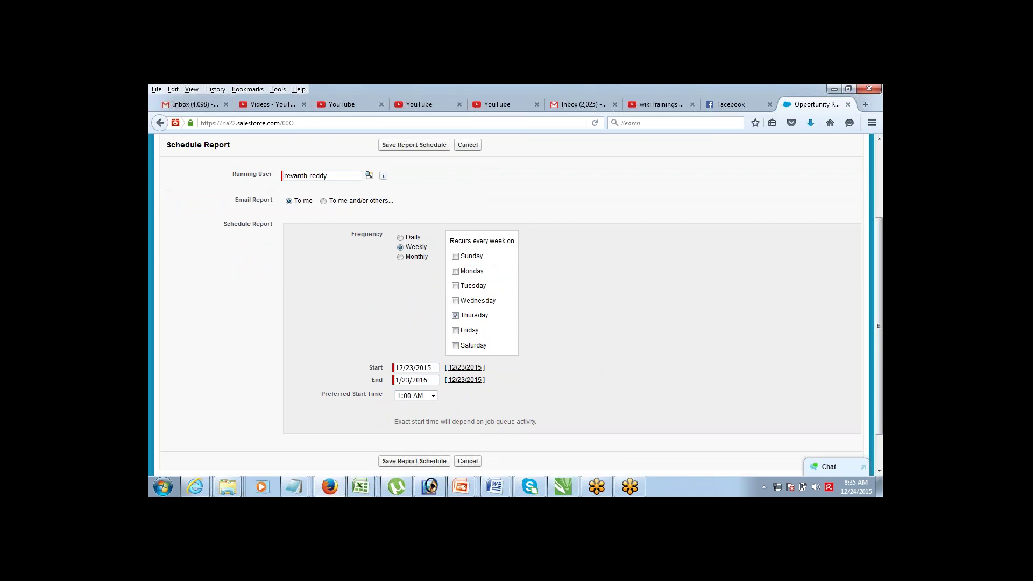
{"action": "left_click", "coordinate": [432, 396]}
{"action": "left_click", "coordinate": [431, 416]}
{"action": "left_click", "coordinate": [433, 398]}
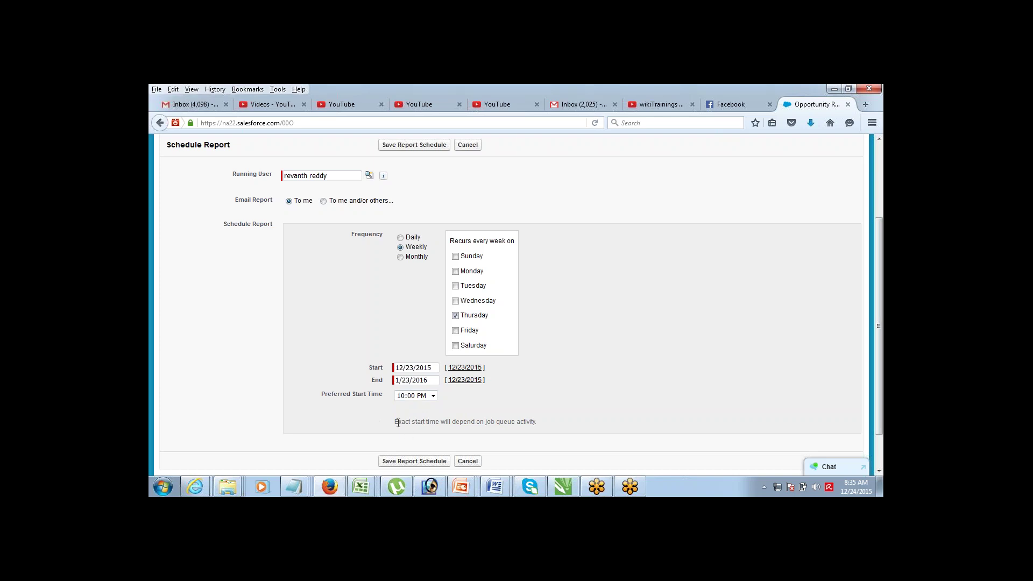
{"action": "left_click_drag", "start_coordinate": [398, 422], "coordinate": [510, 418]}
{"action": "left_click", "coordinate": [510, 415]}
{"action": "left_click", "coordinate": [415, 460]}
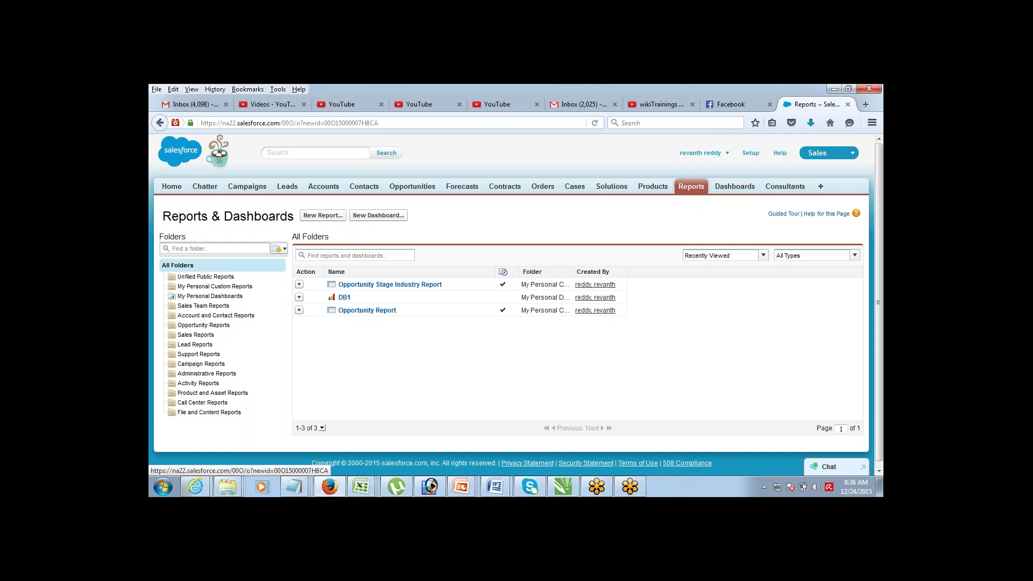
Switch to the install notes in Notepad and highlight the questions about formats and what to do with the report
{"action": "left_click", "coordinate": [300, 479]}
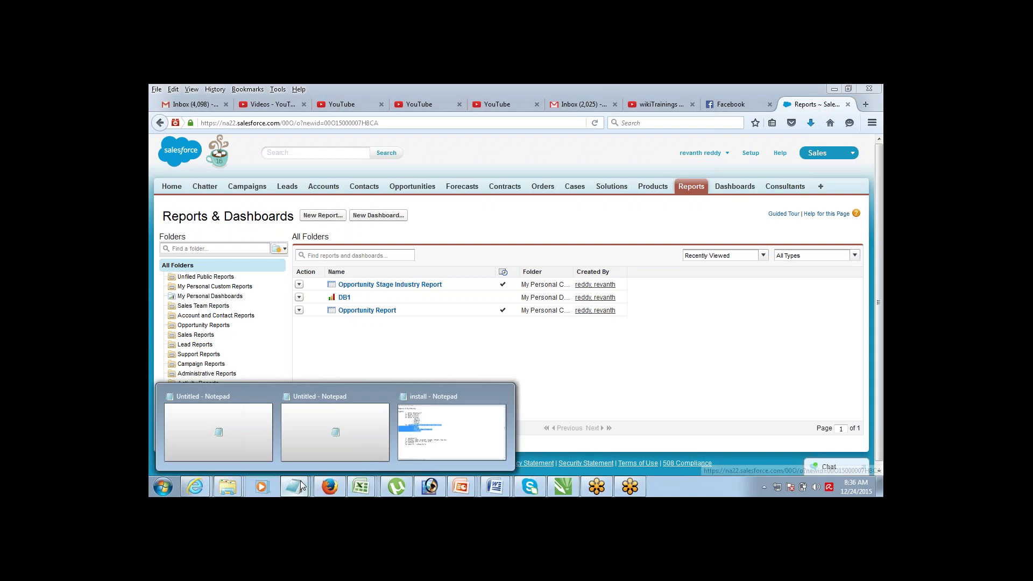
{"action": "left_click", "coordinate": [433, 429]}
{"action": "left_click", "coordinate": [338, 280]}
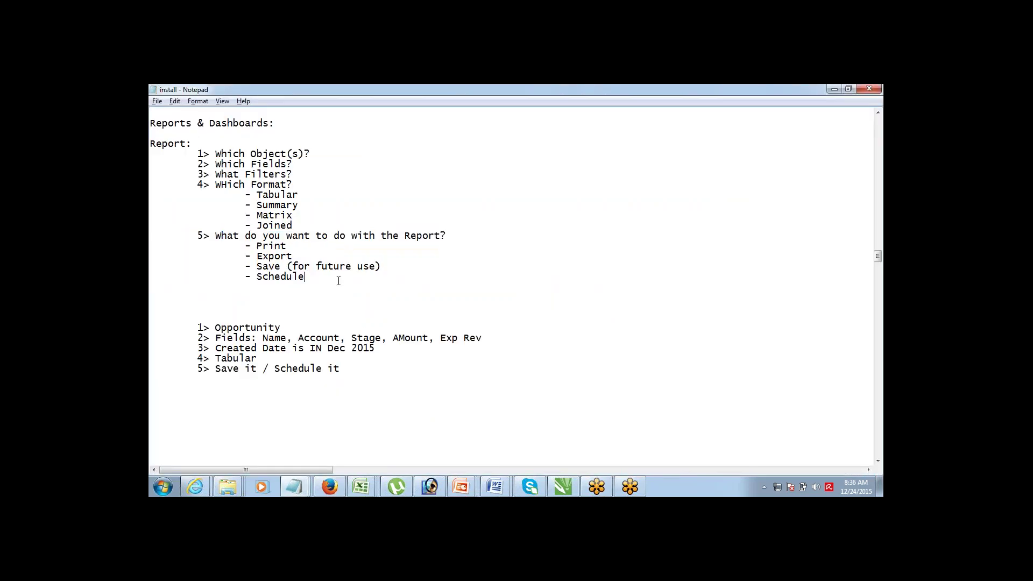
{"action": "left_click_drag", "start_coordinate": [192, 156], "coordinate": [281, 216]}
{"action": "left_click_drag", "start_coordinate": [318, 280], "coordinate": [195, 237]}
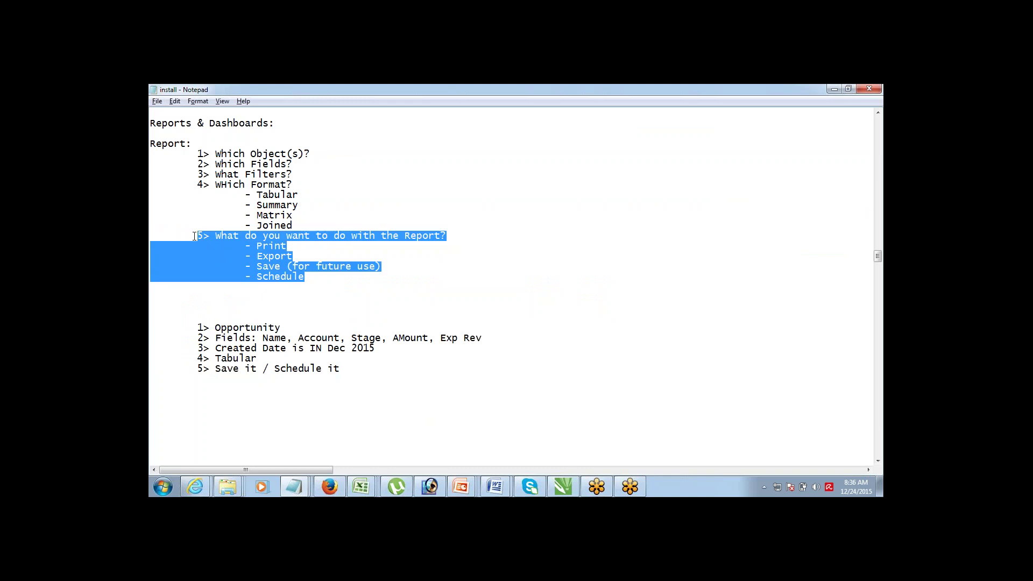
{"action": "left_click", "coordinate": [266, 288]}
Switch back to Salesforce in Firefox and create a new report of the Opportunities report type
{"action": "mouse_move", "coordinate": [329, 487]}
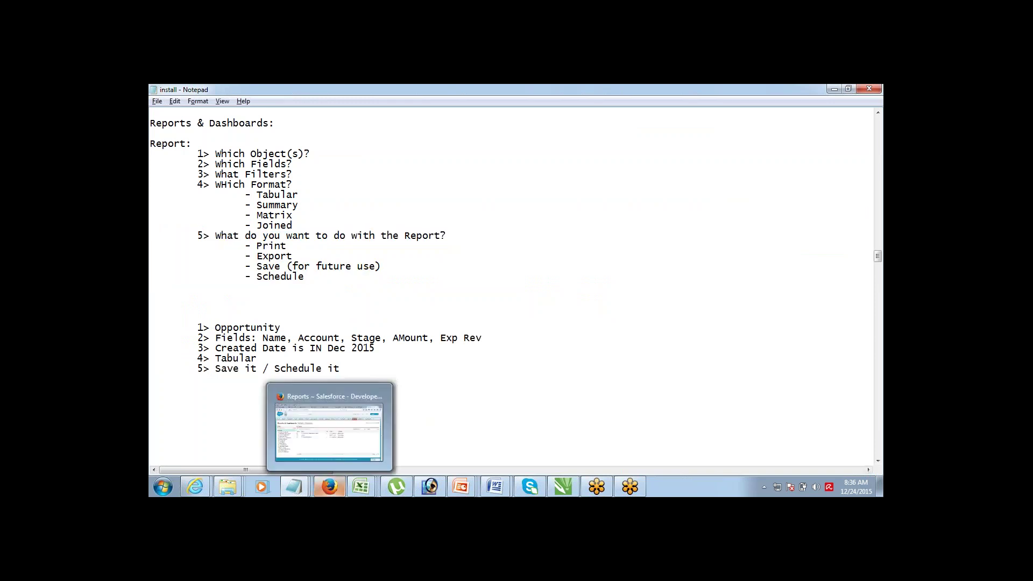
{"action": "left_click", "coordinate": [355, 446]}
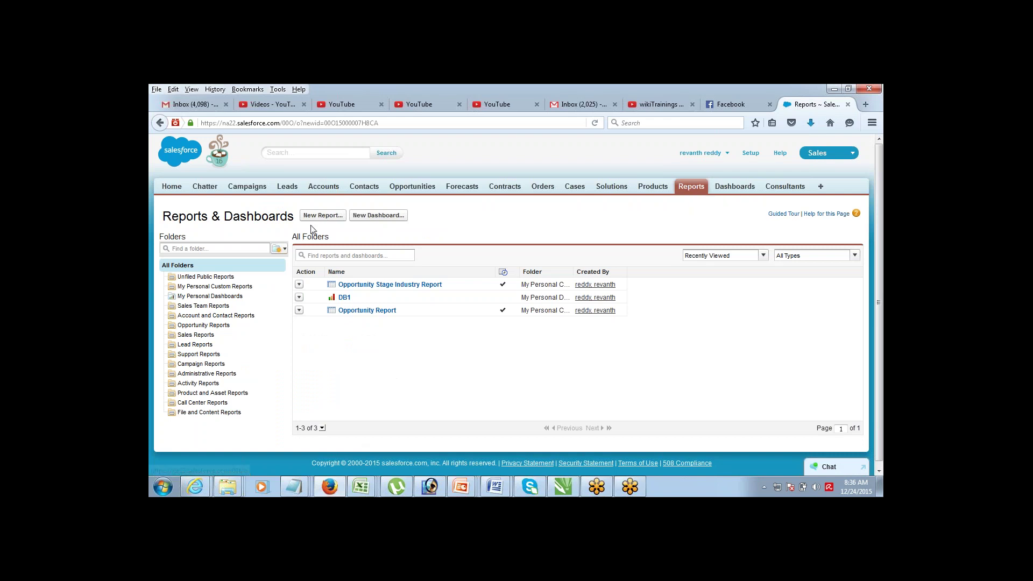
{"action": "left_click", "coordinate": [323, 215]}
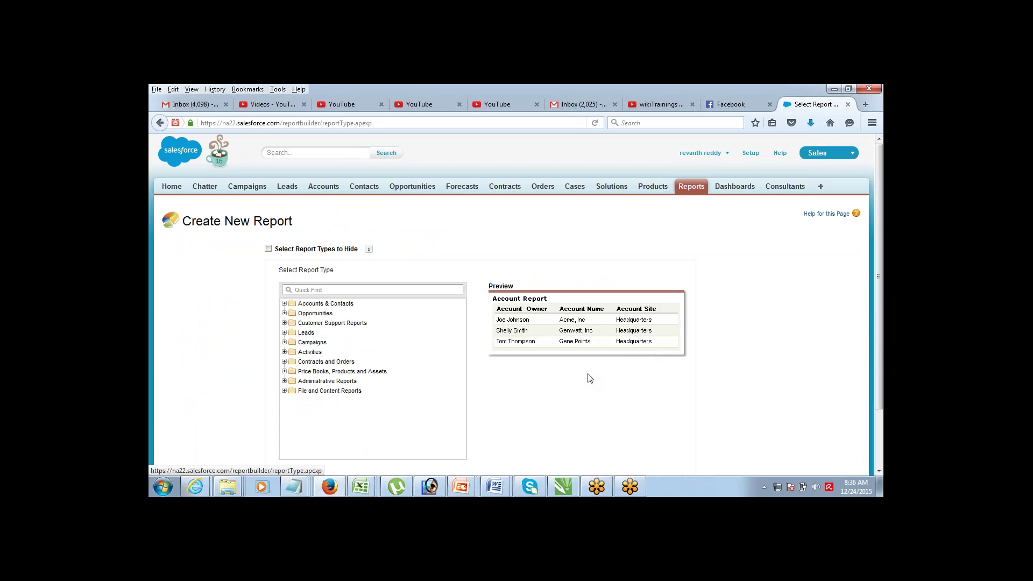
{"action": "left_click", "coordinate": [289, 317]}
{"action": "left_click", "coordinate": [305, 324]}
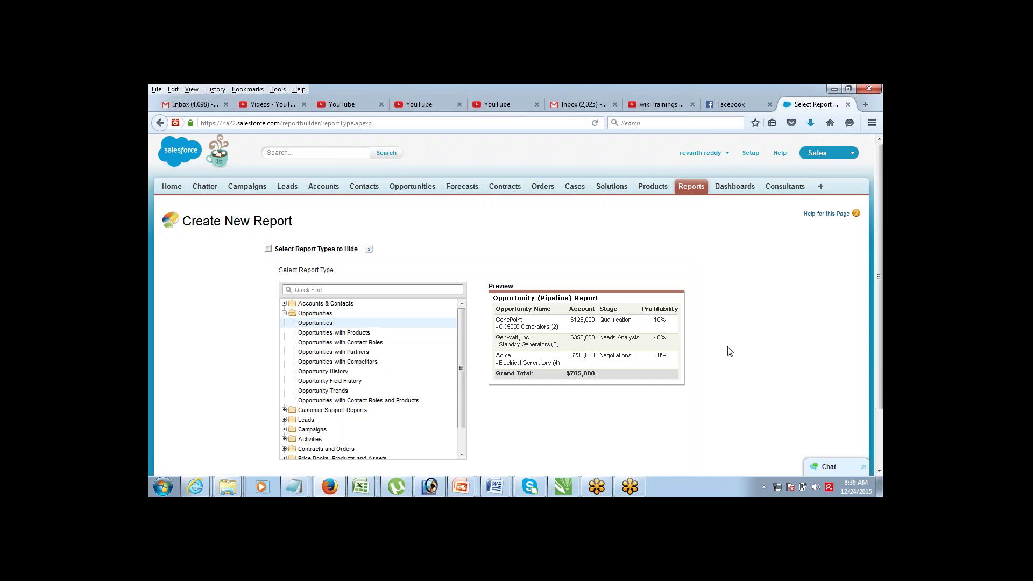
{"action": "scroll", "coordinate": [881, 432], "scroll_direction": "down", "scroll_amount": 2}
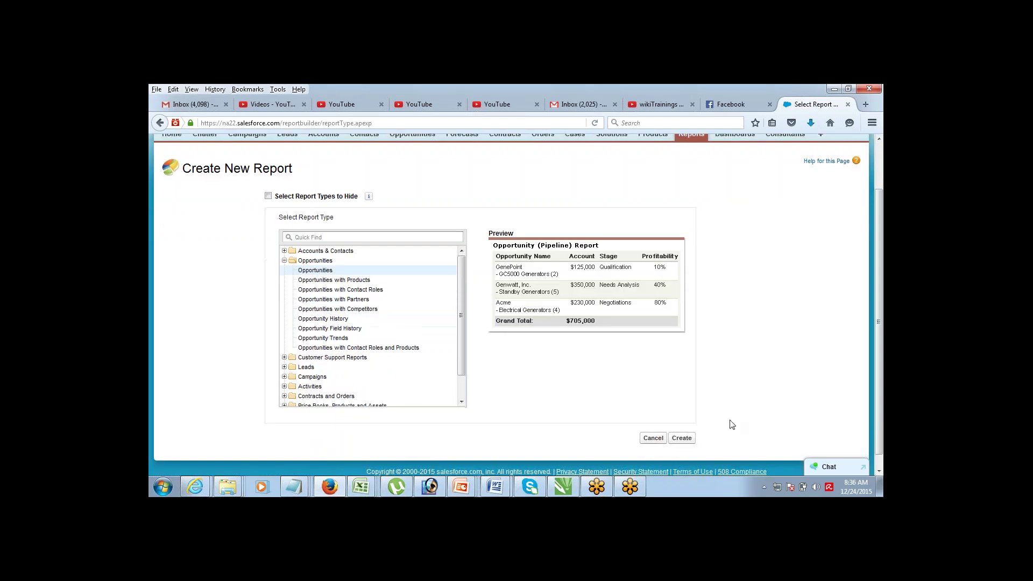
{"action": "left_click", "coordinate": [682, 439]}
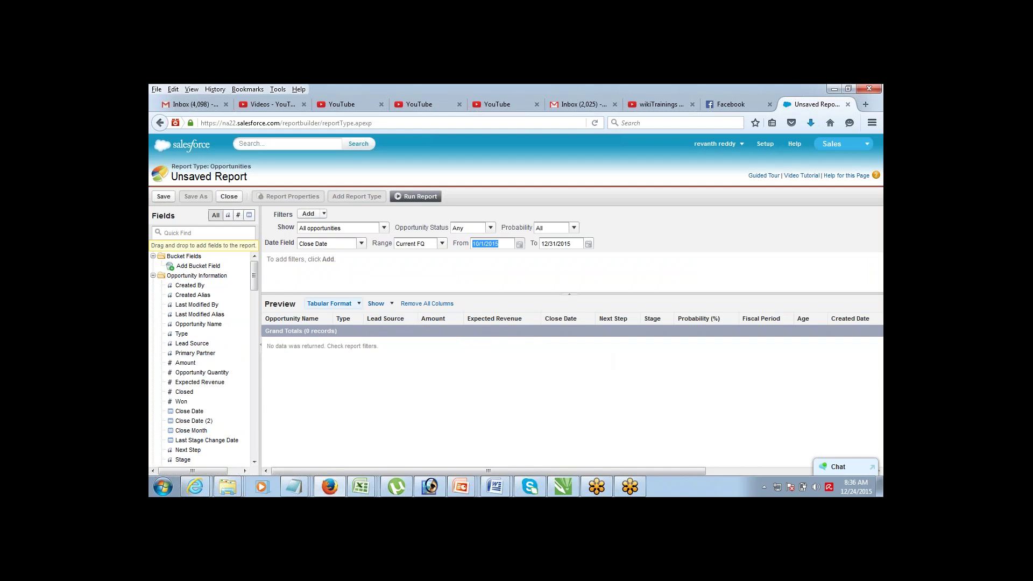
View the available report formats, keep Tabular, and run the unsaved opportunity report
{"action": "left_click", "coordinate": [358, 304]}
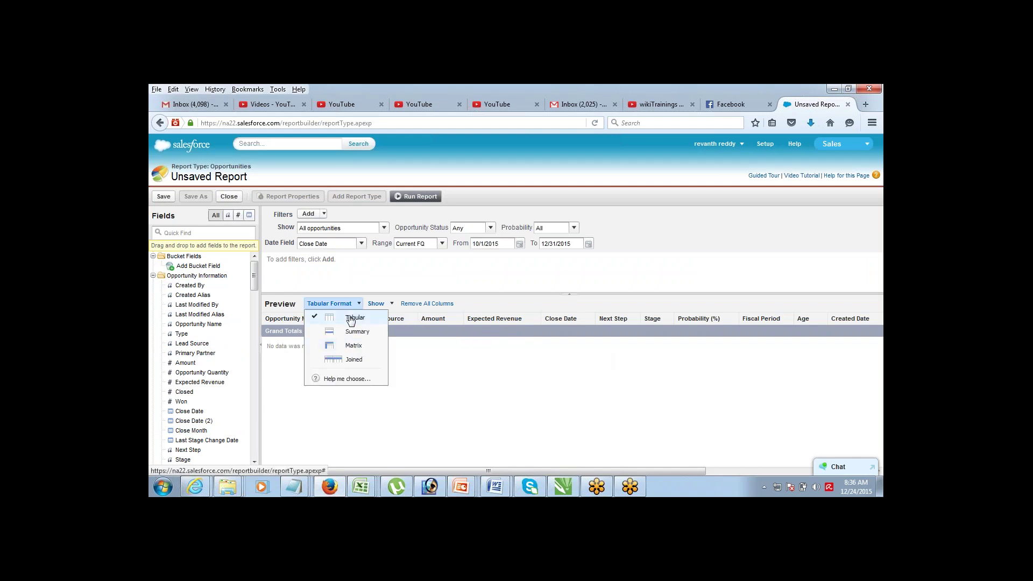
{"action": "left_click", "coordinate": [459, 387]}
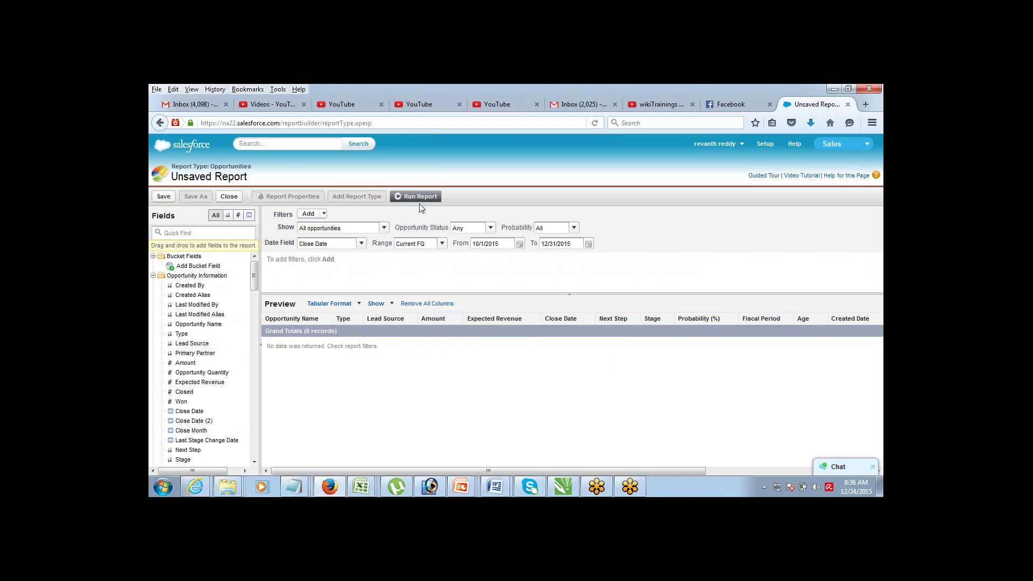
{"action": "left_click", "coordinate": [419, 196]}
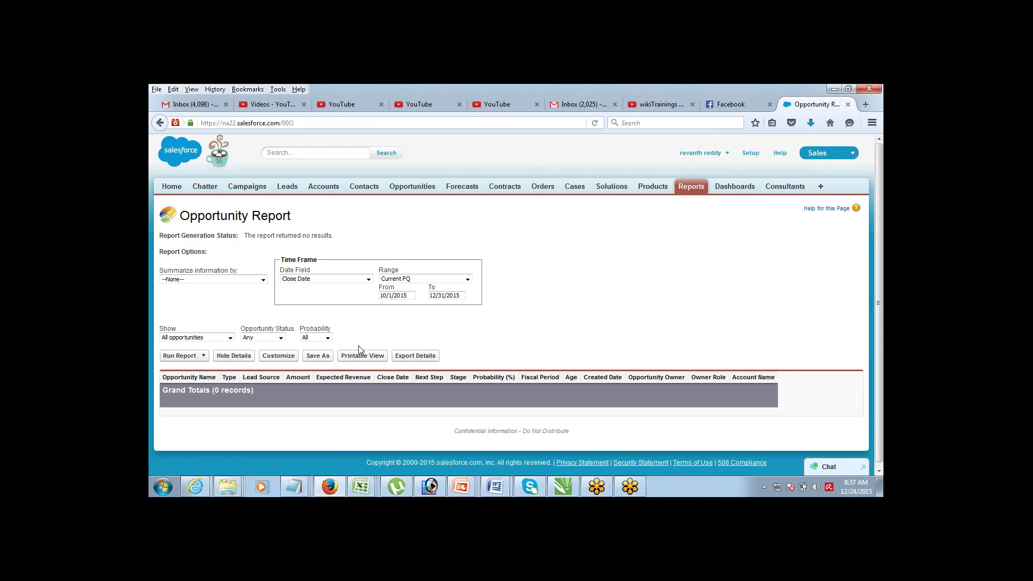
Switch to the install notes in Notepad and add the heading "Joined Report:" below the existing numbered lists
{"action": "left_click", "coordinate": [297, 490]}
{"action": "left_click", "coordinate": [450, 425]}
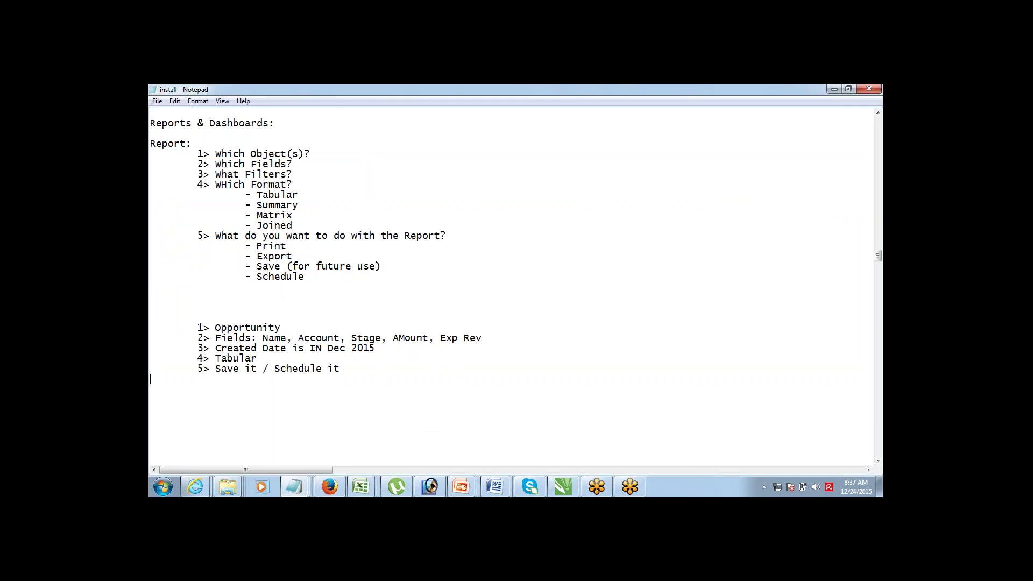
{"action": "key", "text": "Return"}
{"action": "key", "text": "Return"}
{"action": "key", "text": "Return"}
{"action": "key", "text": "Return"}
{"action": "key", "text": "Return"}
{"action": "key", "text": "Return"}
{"action": "key", "text": "Return"}
{"action": "key", "text": "Return"}
{"action": "key", "text": "Return"}
{"action": "key", "text": "Return"}
{"action": "key", "text": "Return"}
{"action": "key", "text": "Return"}
{"action": "key", "text": "Return"}
{"action": "key", "text": "Return"}
{"action": "key", "text": "Return"}
{"action": "key", "text": "Return"}
{"action": "key", "text": "Return"}
{"action": "key", "text": "Return"}
{"action": "key", "text": "Return"}
{"action": "key", "text": "Return"}
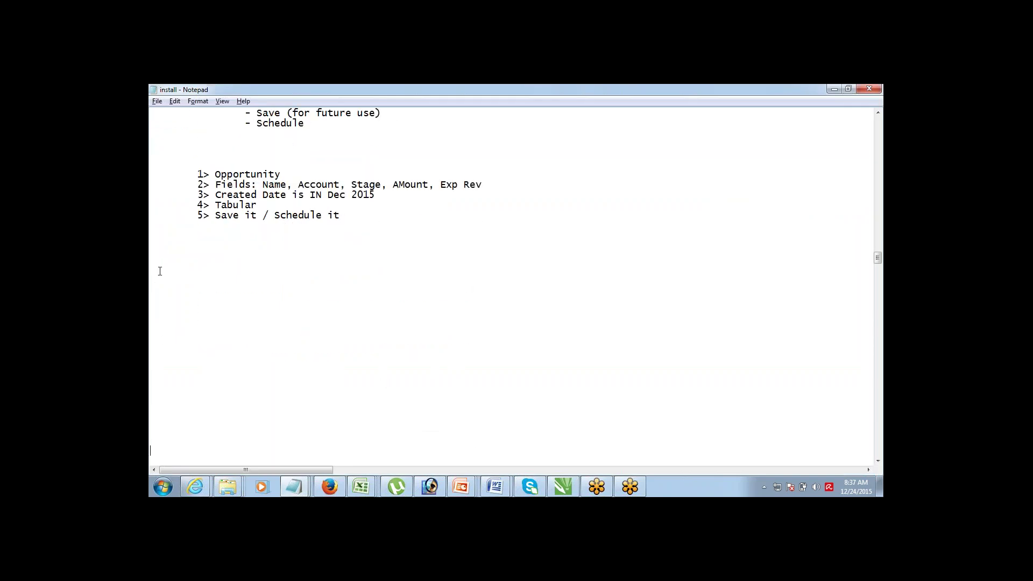
{"action": "type", "text": "Join"}
{"action": "key", "text": "BackSpace"}
{"action": "key", "text": "BackSpace"}
{"action": "key", "text": "BackSpace"}
{"action": "type", "text": "oined Report"}
Return to Salesforce in Firefox and create a fresh report of the Opportunities report type
{"action": "left_click", "coordinate": [329, 487]}
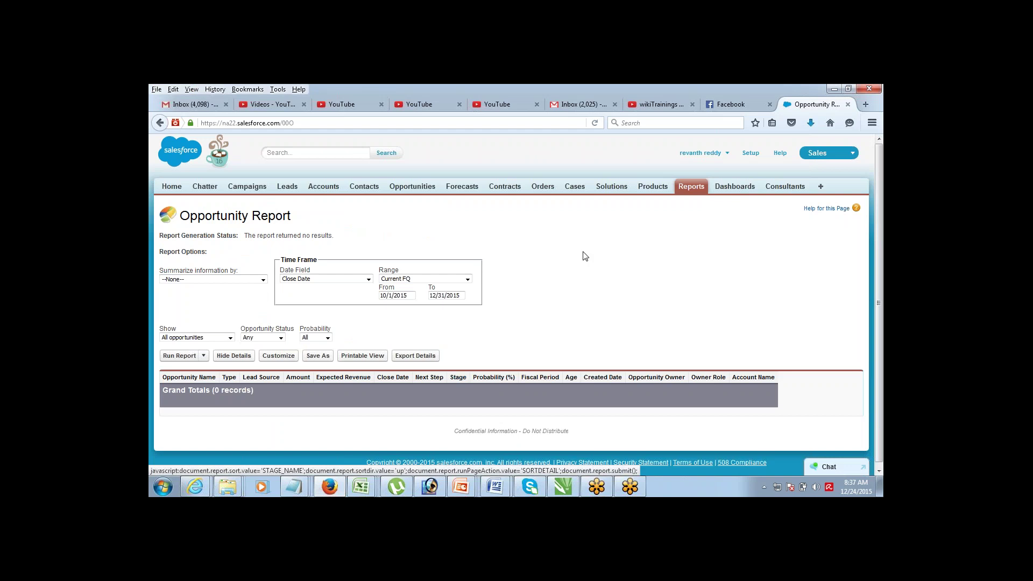
{"action": "left_click", "coordinate": [691, 186]}
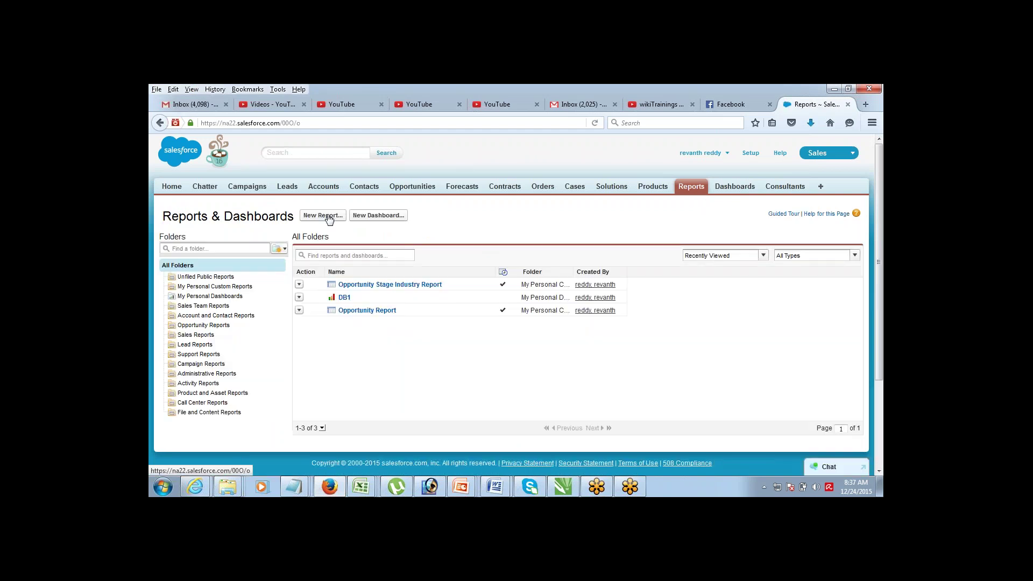
{"action": "left_click", "coordinate": [322, 215]}
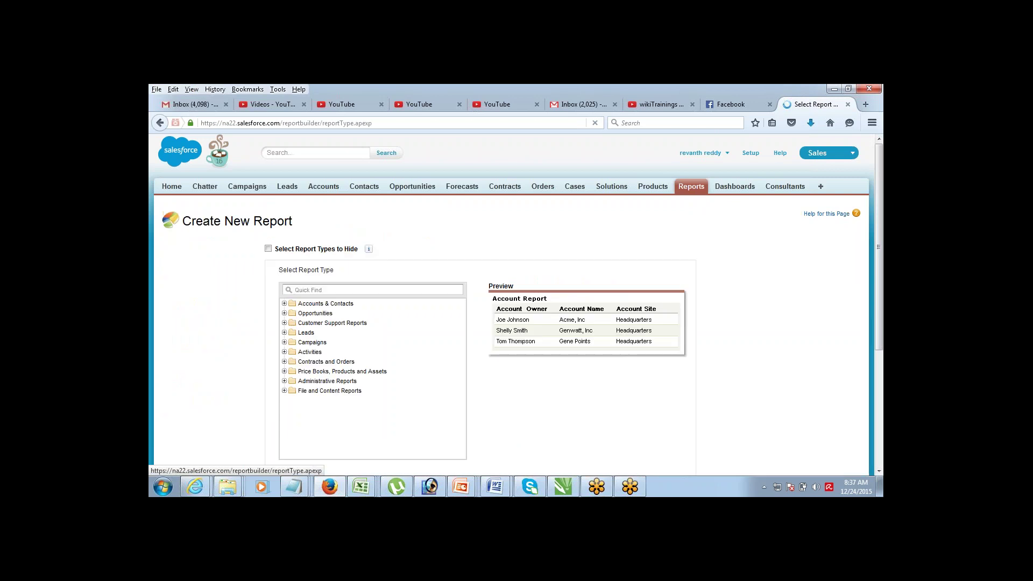
{"action": "left_click", "coordinate": [284, 313]}
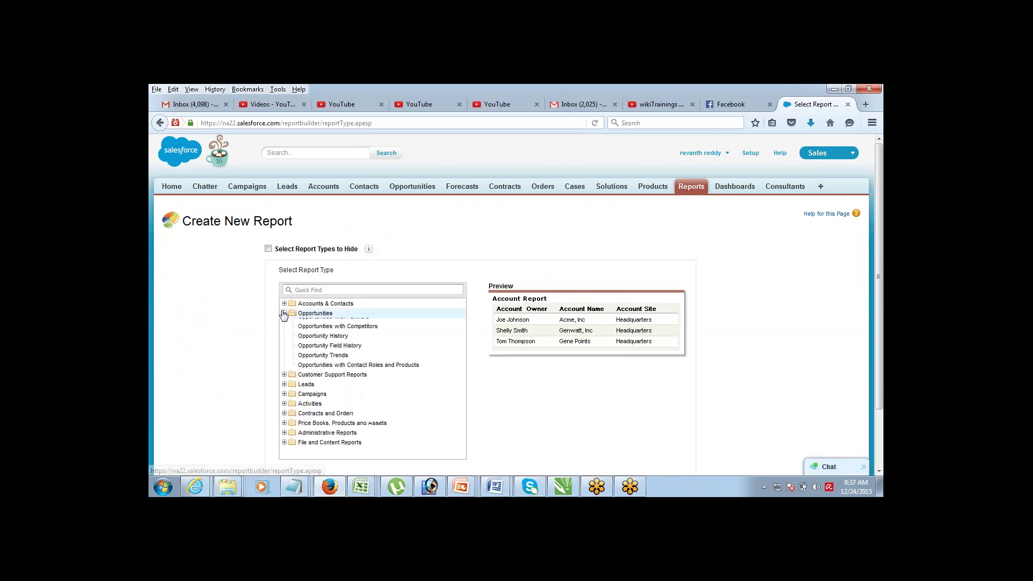
{"action": "left_click", "coordinate": [308, 325]}
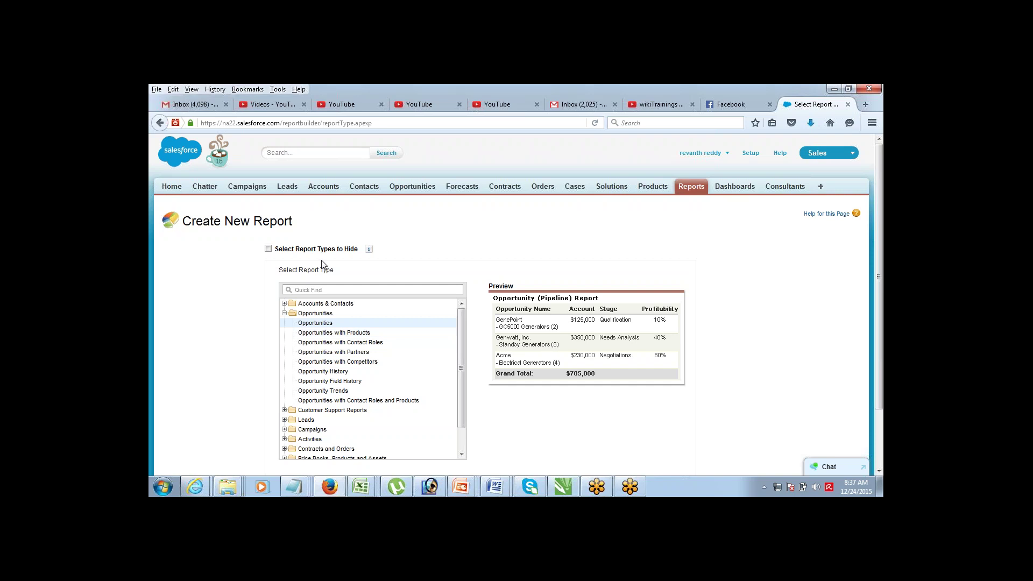
{"action": "mouse_move", "coordinate": [324, 269]}
{"action": "left_mouse_down"}
{"action": "mouse_move", "coordinate": [288, 270]}
{"action": "mouse_move", "coordinate": [339, 277]}
{"action": "left_mouse_up"}
{"action": "left_click", "coordinate": [339, 277]}
{"action": "scroll", "coordinate": [879, 410], "scroll_direction": "down", "scroll_amount": 1}
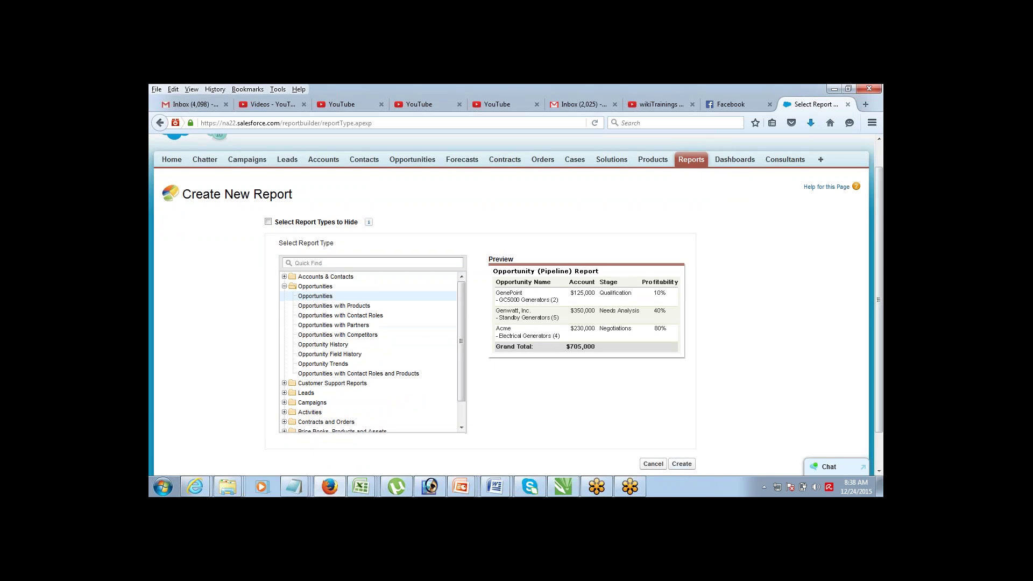
{"action": "left_click", "coordinate": [682, 463]}
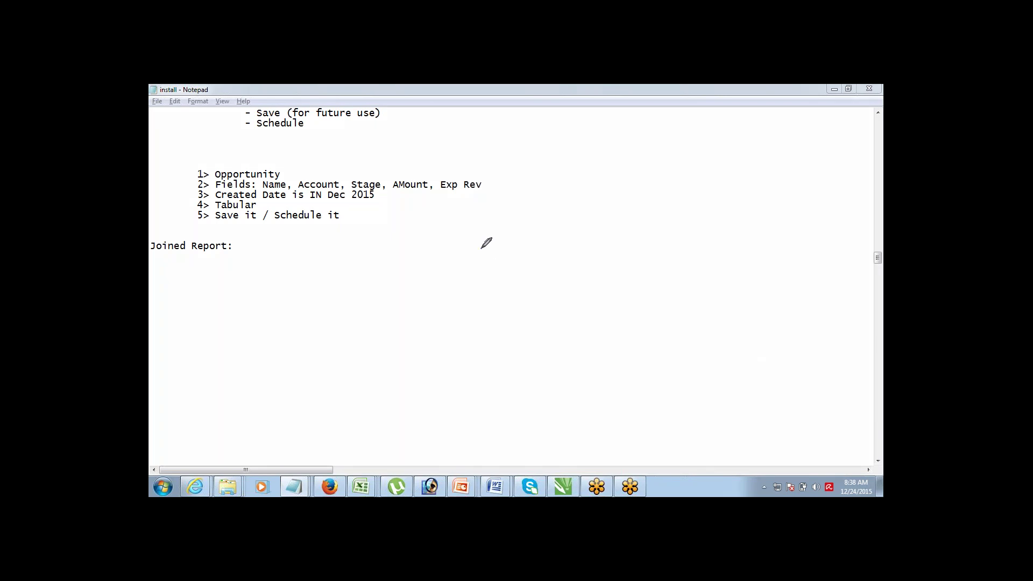
Sketch three separate boxes over the Joined Report notes with the pen and mark each one with the letter A
{"action": "mouse_move", "coordinate": [481, 248]}
{"action": "left_mouse_down"}
{"action": "mouse_move", "coordinate": [581, 247]}
{"action": "mouse_move", "coordinate": [590, 354]}
{"action": "mouse_move", "coordinate": [491, 368]}
{"action": "mouse_move", "coordinate": [482, 248]}
{"action": "left_mouse_up"}
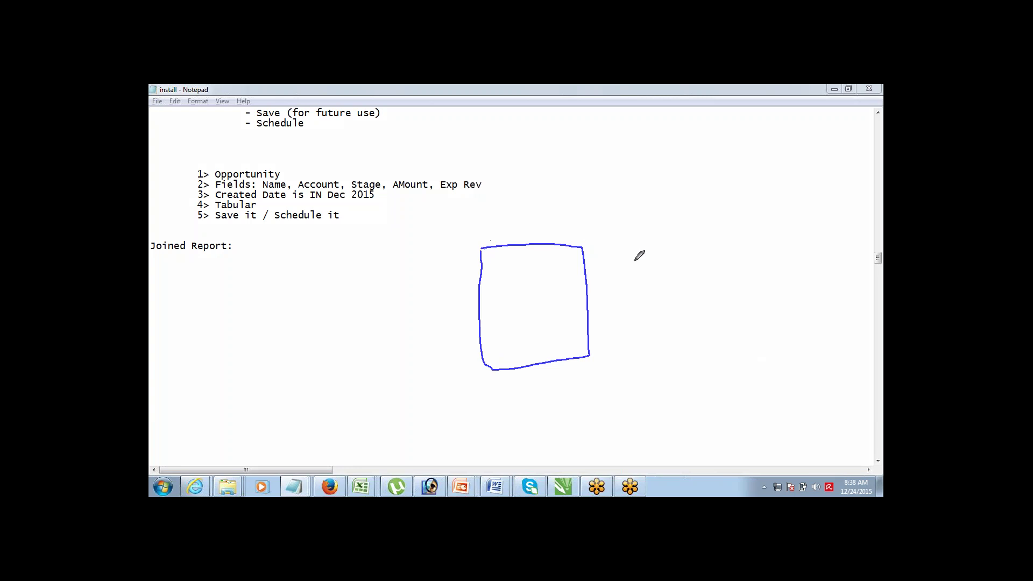
{"action": "mouse_move", "coordinate": [666, 181]}
{"action": "left_mouse_down"}
{"action": "mouse_move", "coordinate": [789, 181]}
{"action": "mouse_move", "coordinate": [793, 282]}
{"action": "mouse_move", "coordinate": [708, 301]}
{"action": "left_mouse_up"}
{"action": "left_click_drag", "start_coordinate": [696, 287], "coordinate": [673, 180]}
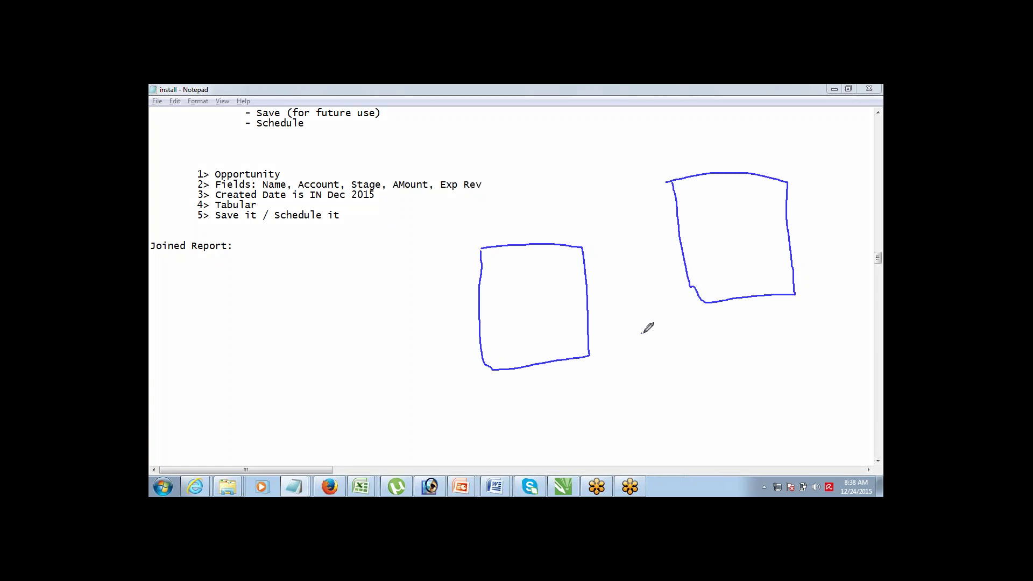
{"action": "left_click_drag", "start_coordinate": [642, 333], "coordinate": [706, 338]}
{"action": "mouse_move", "coordinate": [684, 334]}
{"action": "left_mouse_down"}
{"action": "mouse_move", "coordinate": [750, 336]}
{"action": "mouse_move", "coordinate": [769, 442]}
{"action": "mouse_move", "coordinate": [656, 456]}
{"action": "mouse_move", "coordinate": [643, 334]}
{"action": "left_mouse_up"}
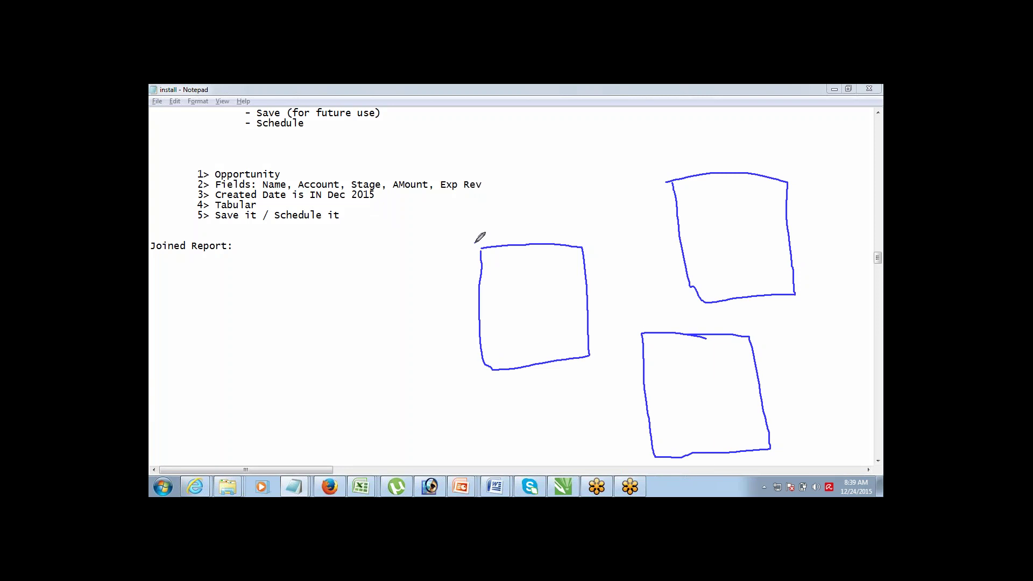
{"action": "mouse_move", "coordinate": [475, 242]}
{"action": "left_mouse_down"}
{"action": "mouse_move", "coordinate": [482, 248]}
{"action": "mouse_move", "coordinate": [492, 225]}
{"action": "mouse_move", "coordinate": [512, 237]}
{"action": "left_mouse_up"}
{"action": "mouse_move", "coordinate": [673, 162]}
{"action": "left_mouse_down"}
{"action": "mouse_move", "coordinate": [672, 176]}
{"action": "mouse_move", "coordinate": [672, 158]}
{"action": "mouse_move", "coordinate": [684, 173]}
{"action": "left_mouse_up"}
{"action": "left_click_drag", "start_coordinate": [648, 320], "coordinate": [653, 317]}
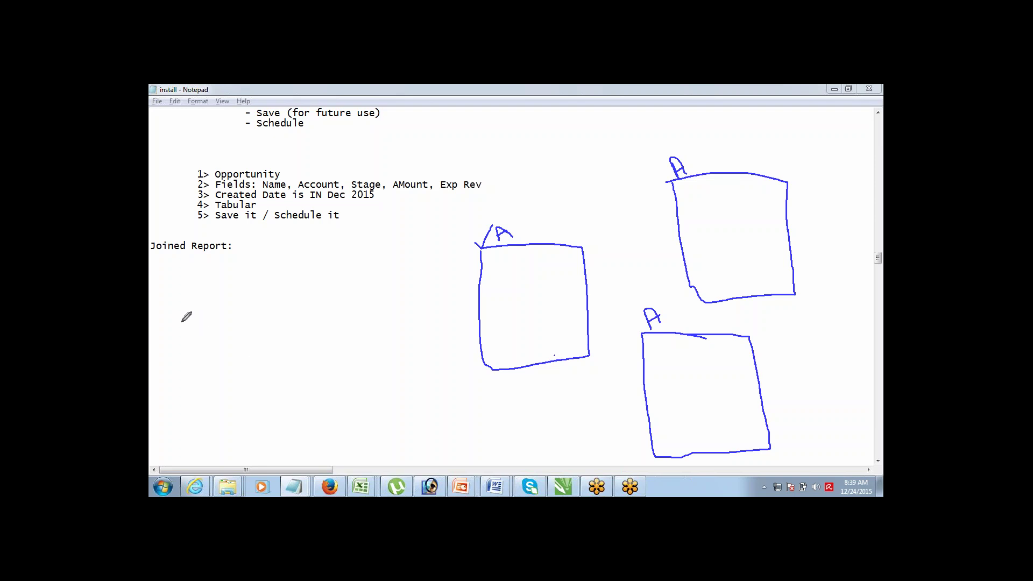
Draw one wide box below the Joined Report heading, divide it into four columns, and label the last three D, C and C
{"action": "mouse_move", "coordinate": [156, 289]}
{"action": "left_mouse_down"}
{"action": "mouse_move", "coordinate": [437, 291]}
{"action": "mouse_move", "coordinate": [457, 345]}
{"action": "mouse_move", "coordinate": [462, 396]}
{"action": "mouse_move", "coordinate": [180, 407]}
{"action": "mouse_move", "coordinate": [163, 400]}
{"action": "mouse_move", "coordinate": [158, 289]}
{"action": "mouse_move", "coordinate": [197, 409]}
{"action": "left_mouse_up"}
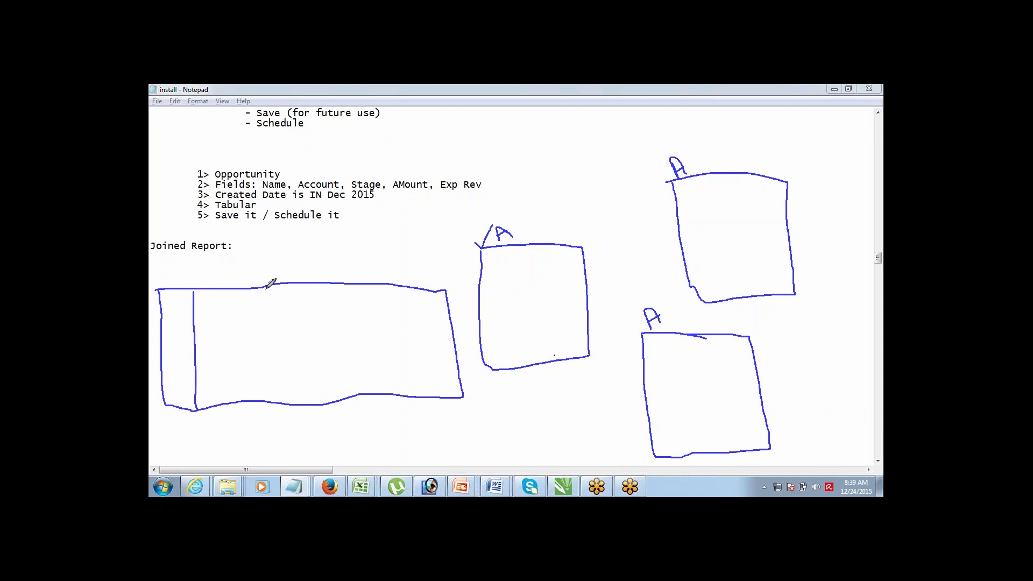
{"action": "left_click_drag", "start_coordinate": [266, 288], "coordinate": [269, 402]}
{"action": "left_click_drag", "start_coordinate": [217, 277], "coordinate": [218, 291]}
{"action": "left_click_drag", "start_coordinate": [339, 283], "coordinate": [347, 391]}
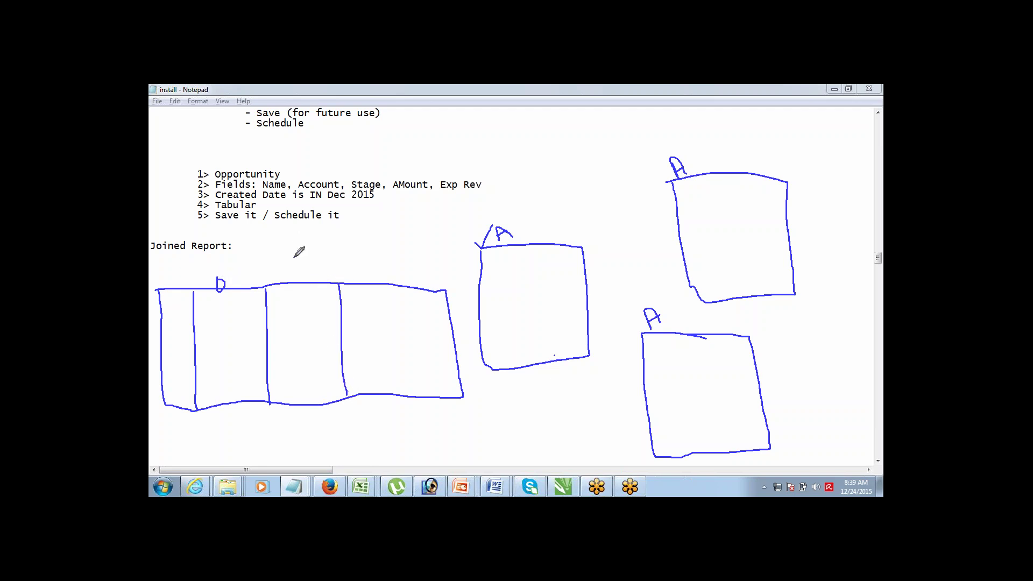
{"action": "left_click_drag", "start_coordinate": [299, 257], "coordinate": [299, 268]}
{"action": "left_click_drag", "start_coordinate": [390, 268], "coordinate": [397, 277]}
Circle the letter A above each of the three separate boxes
{"action": "mouse_move", "coordinate": [493, 229]}
{"action": "left_mouse_down"}
{"action": "mouse_move", "coordinate": [518, 220]}
{"action": "mouse_move", "coordinate": [502, 219]}
{"action": "left_mouse_up"}
{"action": "mouse_move", "coordinate": [688, 156]}
{"action": "left_mouse_down"}
{"action": "mouse_move", "coordinate": [663, 162]}
{"action": "mouse_move", "coordinate": [668, 175]}
{"action": "mouse_move", "coordinate": [697, 167]}
{"action": "mouse_move", "coordinate": [692, 155]}
{"action": "left_mouse_up"}
{"action": "mouse_move", "coordinate": [668, 331]}
{"action": "left_mouse_down"}
{"action": "mouse_move", "coordinate": [658, 291]}
{"action": "mouse_move", "coordinate": [651, 332]}
{"action": "mouse_move", "coordinate": [672, 329]}
{"action": "left_mouse_up"}
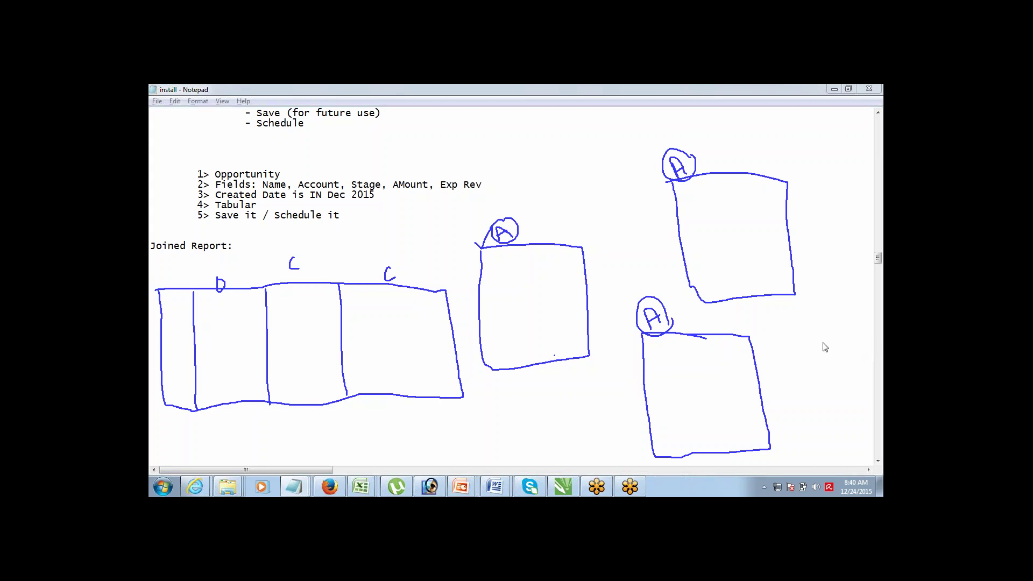
Clear the pen sketches from the notes and start another new report in Salesforce in Firefox
{"action": "key", "text": "Escape"}
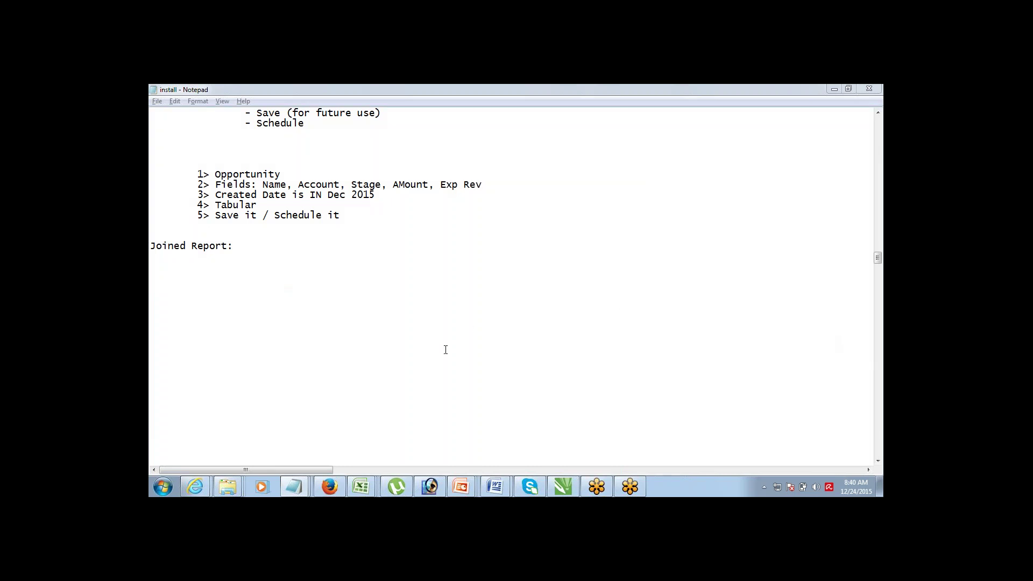
{"action": "left_click", "coordinate": [329, 487]}
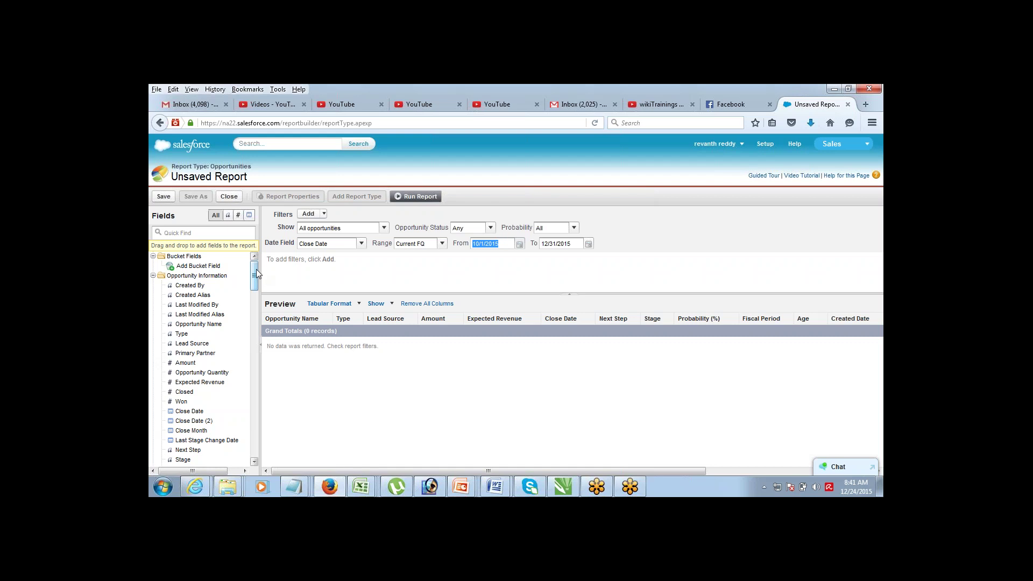
{"action": "left_click", "coordinate": [772, 148]}
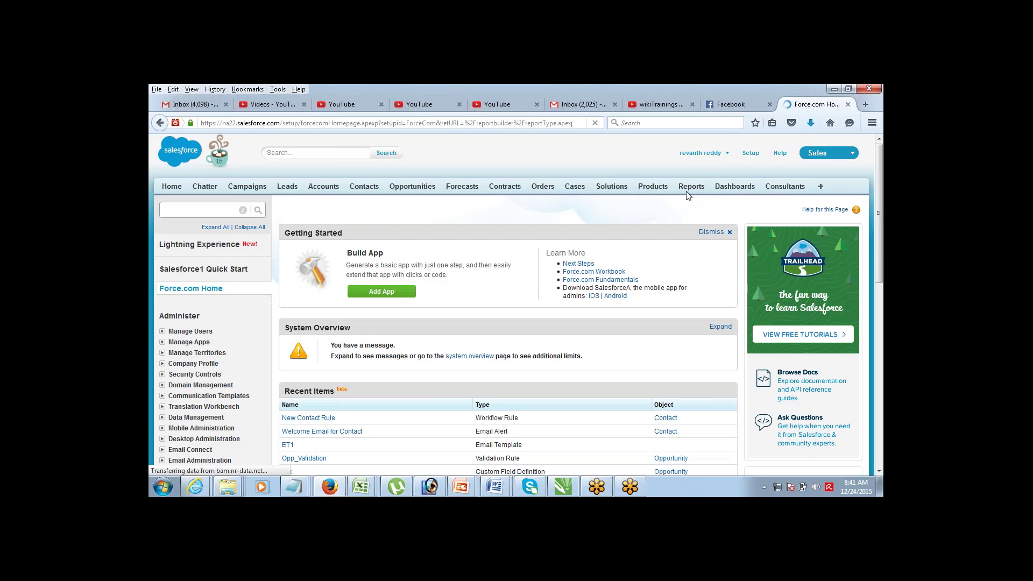
{"action": "left_click", "coordinate": [690, 187]}
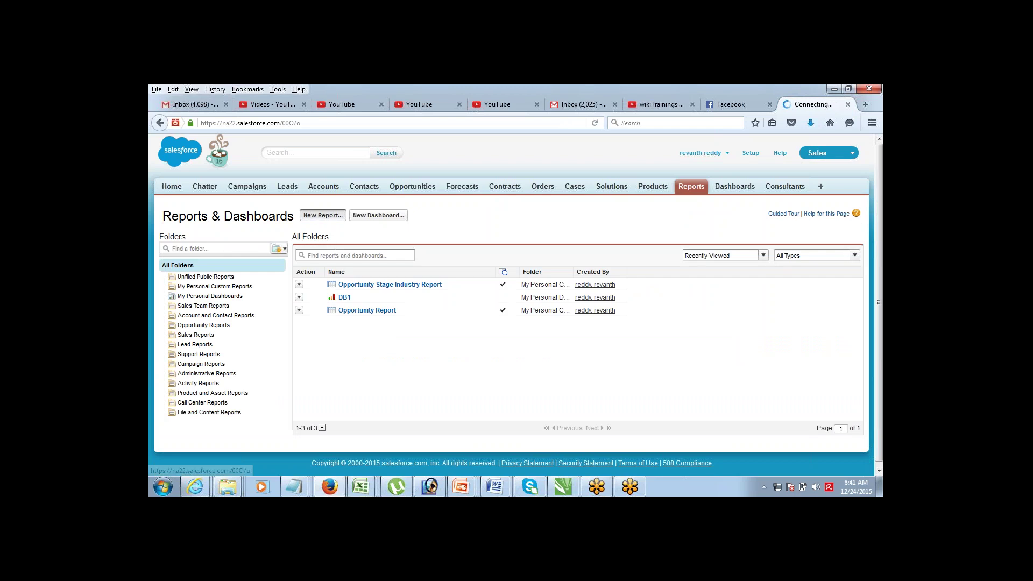
{"action": "left_click", "coordinate": [322, 215]}
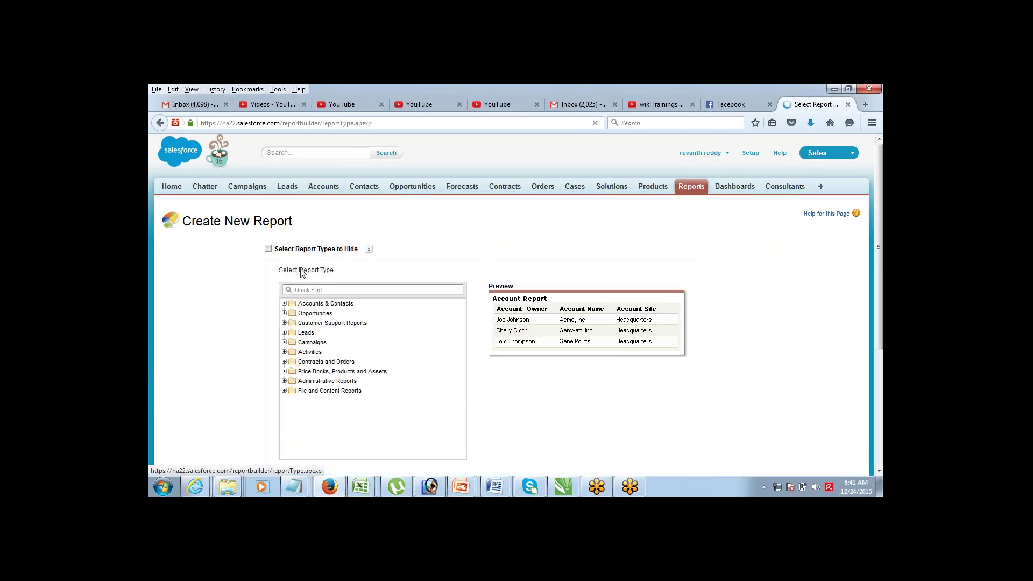
Create the report with the Contacts & Accounts report type
{"action": "left_click", "coordinate": [310, 304]}
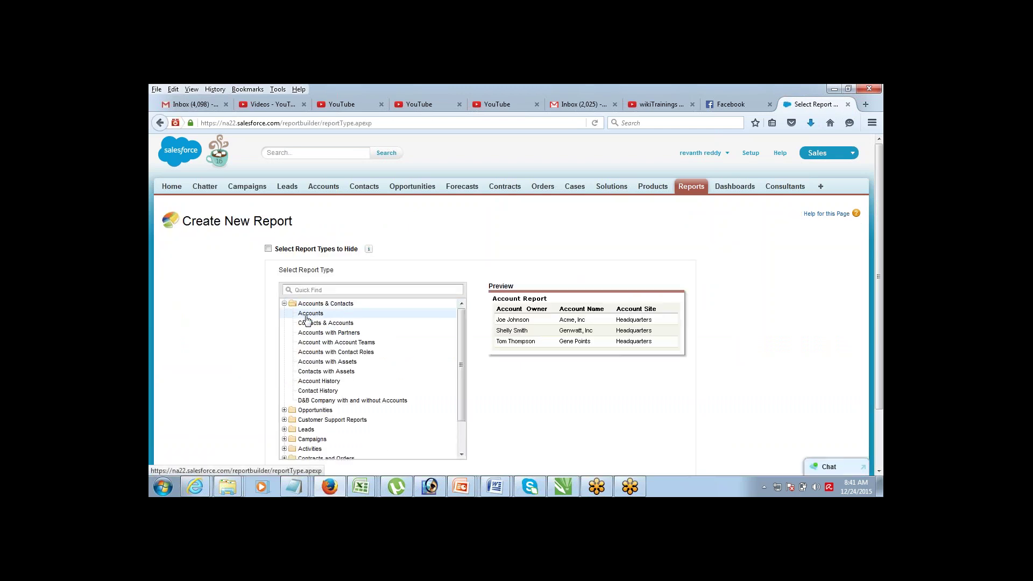
{"action": "left_click", "coordinate": [308, 322]}
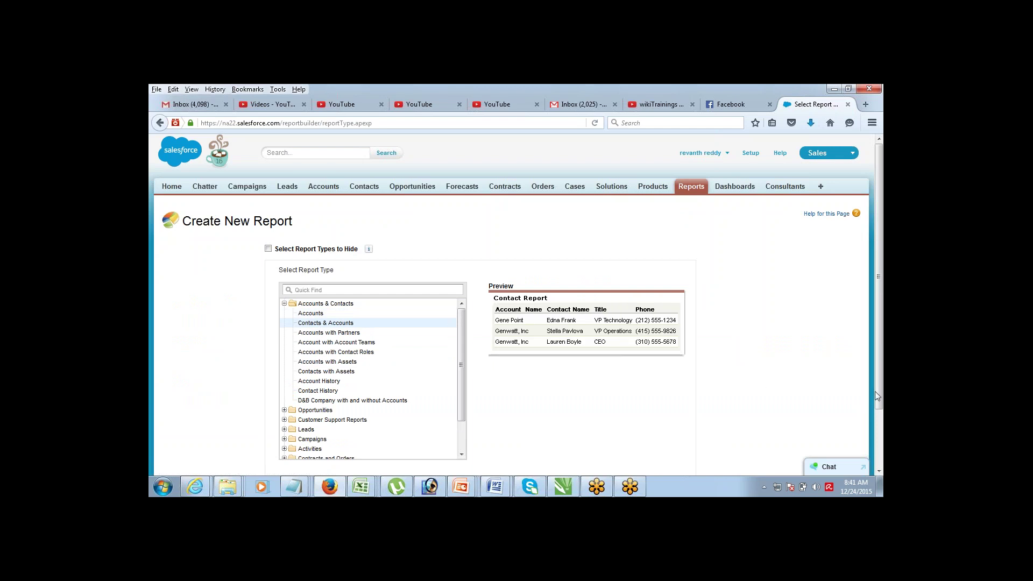
{"action": "left_click_drag", "start_coordinate": [877, 397], "coordinate": [876, 450]}
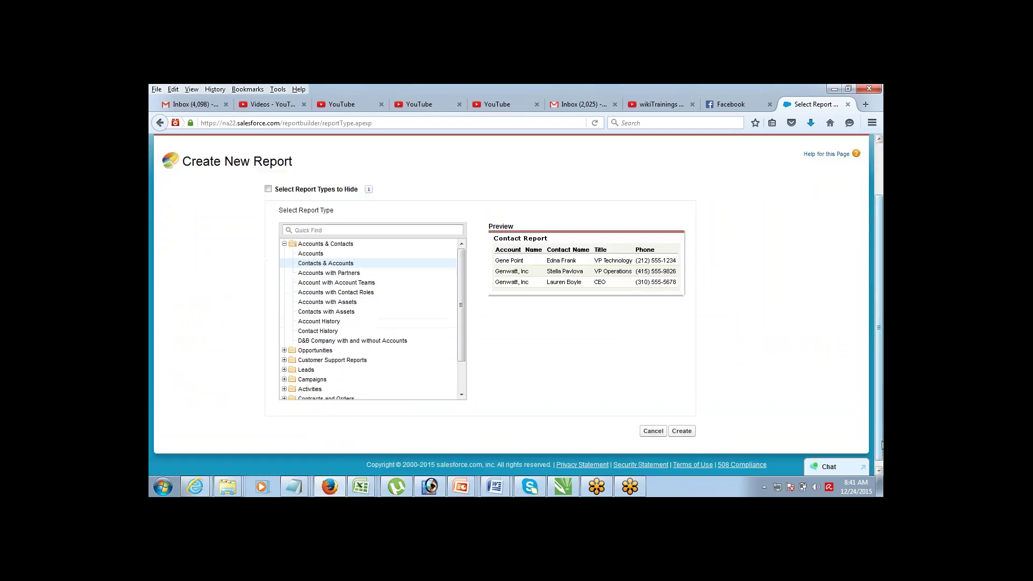
{"action": "left_click", "coordinate": [681, 432]}
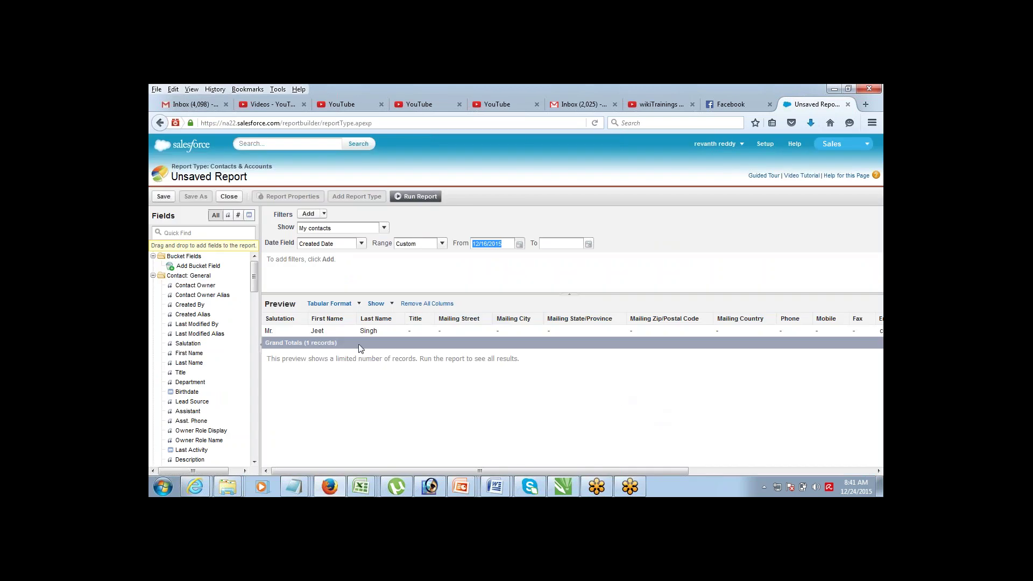
Remove all default columns from the report and add First Name, Last Name and Title instead
{"action": "left_click", "coordinate": [435, 304]}
{"action": "left_click", "coordinate": [491, 331]}
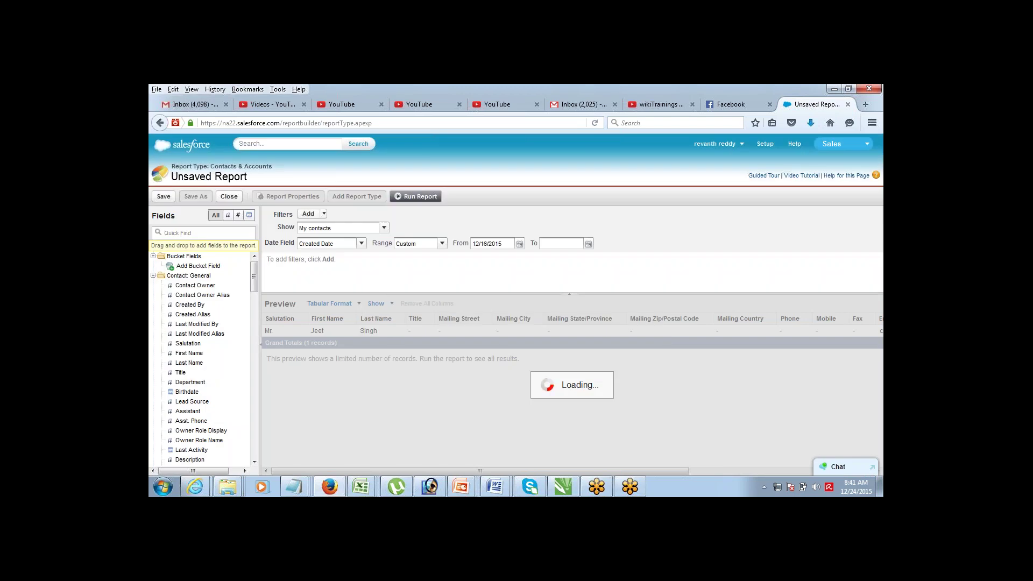
{"action": "scroll", "coordinate": [254, 273], "scroll_direction": "down", "scroll_amount": 1}
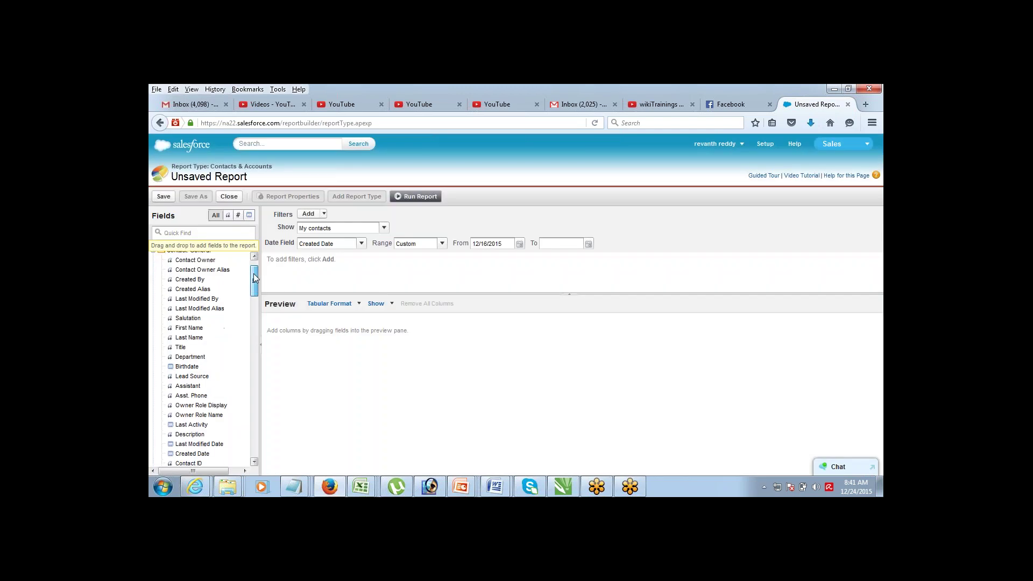
{"action": "left_click_drag", "start_coordinate": [203, 328], "coordinate": [310, 334]}
{"action": "left_click_drag", "start_coordinate": [185, 338], "coordinate": [401, 330]}
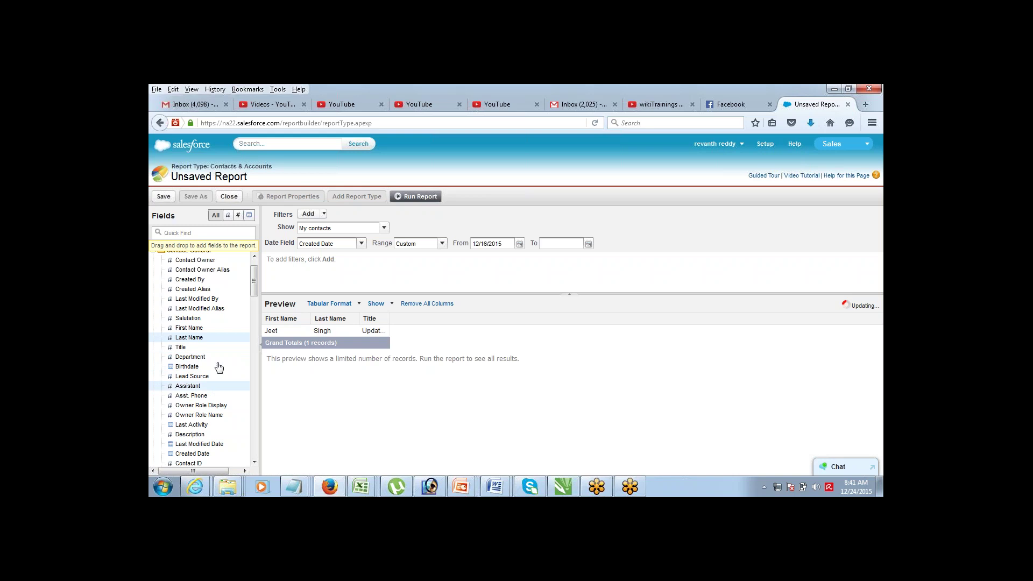
Add the contact's Email as the last column and Account Name as the first column
{"action": "mouse_move", "coordinate": [252, 291]}
{"action": "left_mouse_down"}
{"action": "mouse_move", "coordinate": [253, 305]}
{"action": "mouse_move", "coordinate": [255, 282]}
{"action": "left_mouse_up"}
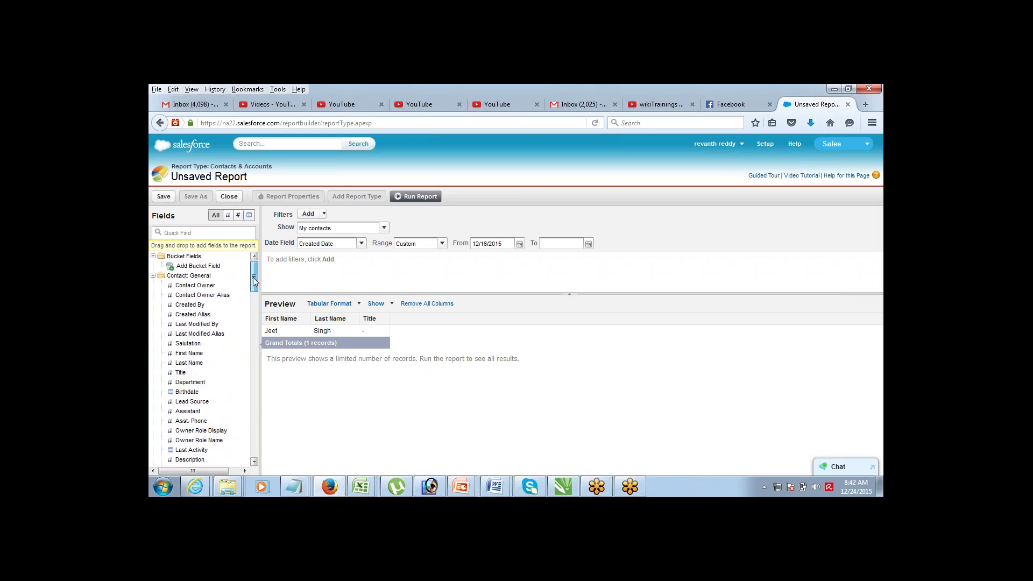
{"action": "left_click_drag", "start_coordinate": [254, 281], "coordinate": [256, 317]}
{"action": "left_click_drag", "start_coordinate": [256, 318], "coordinate": [257, 349]}
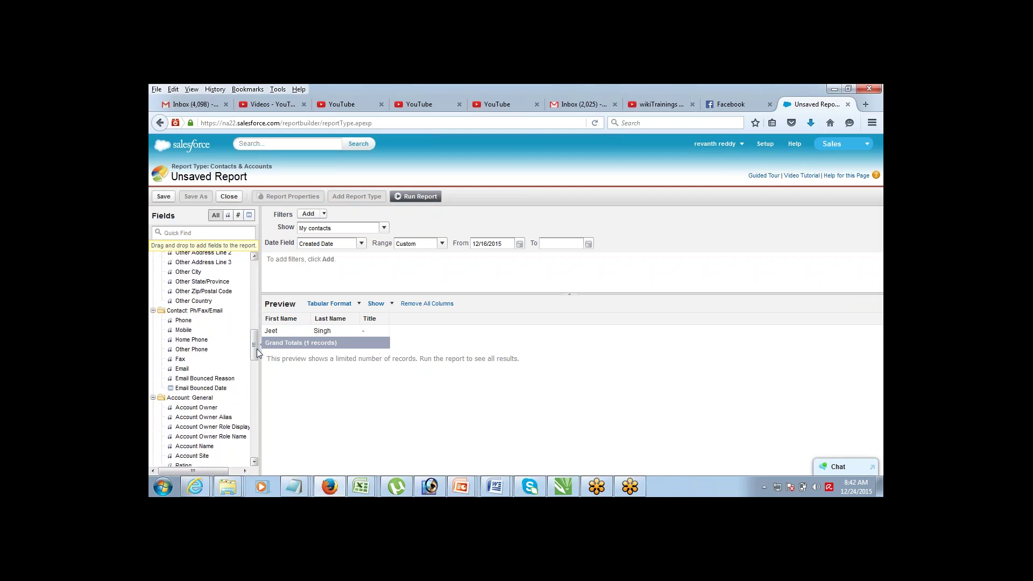
{"action": "left_click_drag", "start_coordinate": [208, 368], "coordinate": [425, 315]}
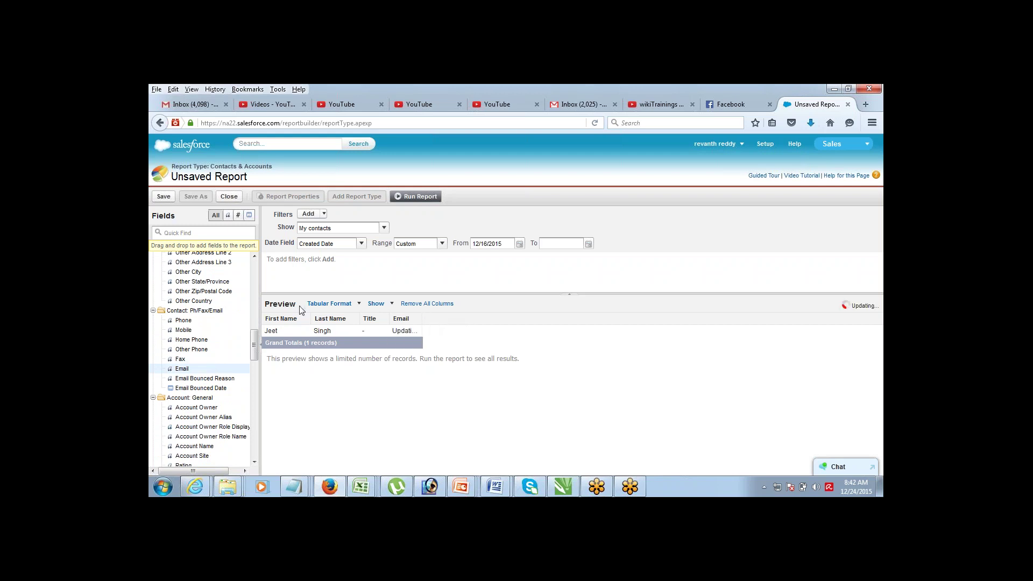
{"action": "scroll", "coordinate": [233, 379], "scroll_direction": "down", "scroll_amount": 2}
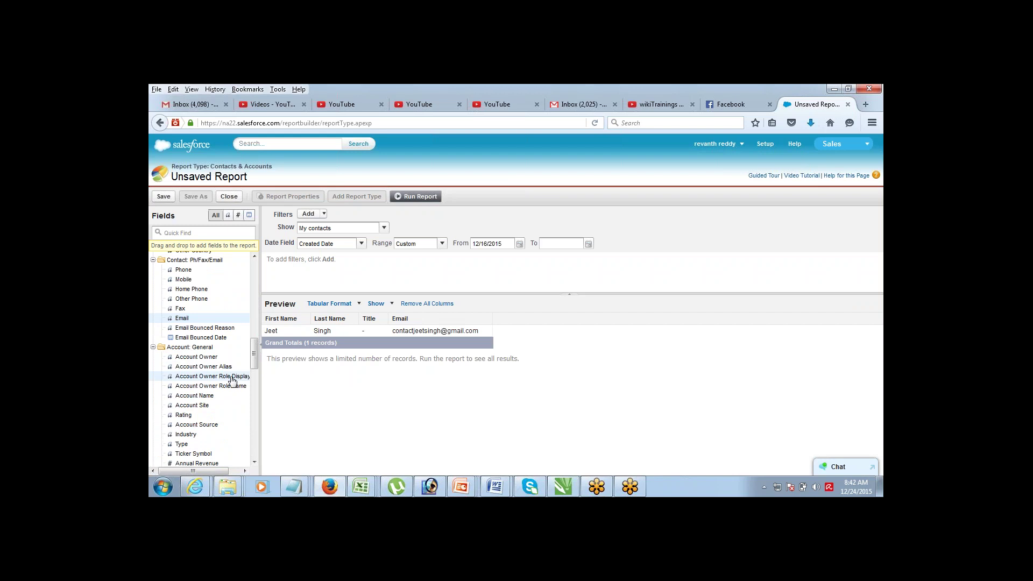
{"action": "left_click_drag", "start_coordinate": [214, 396], "coordinate": [271, 318]}
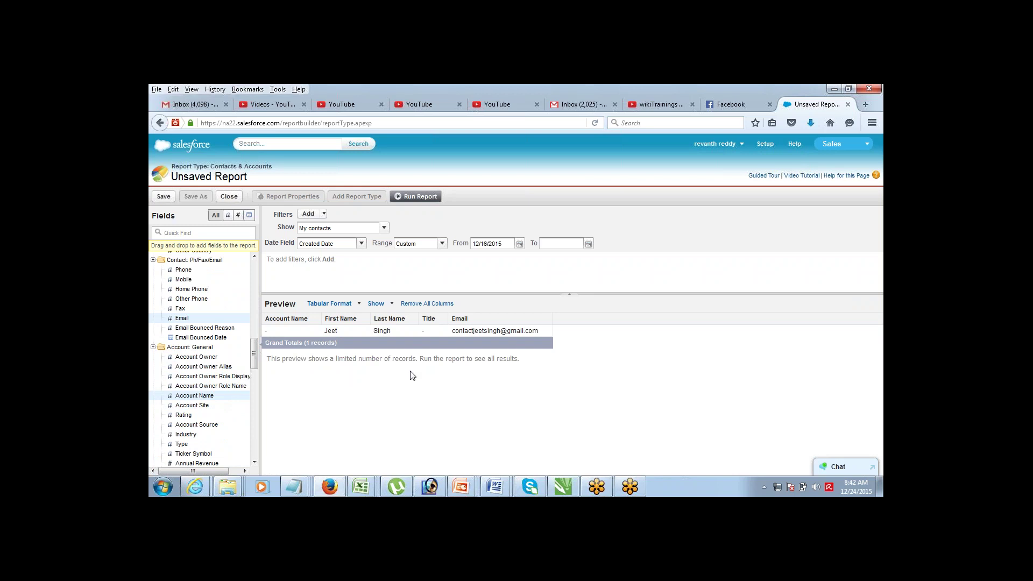
Set the Created Date range to All Time and, with the filter area collapsed, change the report to Joined Format
{"action": "left_click", "coordinate": [441, 243]}
{"action": "left_click", "coordinate": [409, 255]}
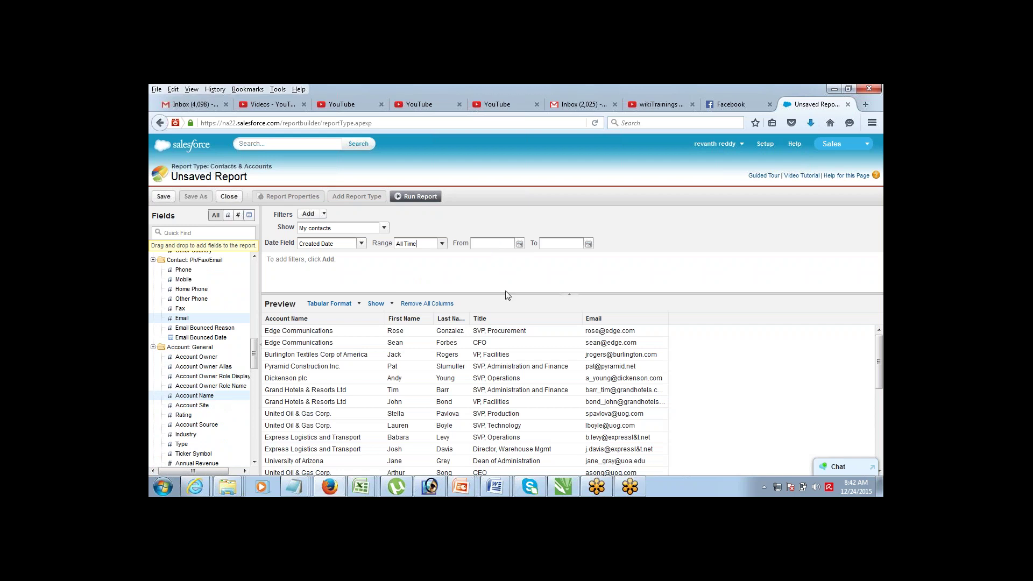
{"action": "left_click", "coordinate": [568, 294]}
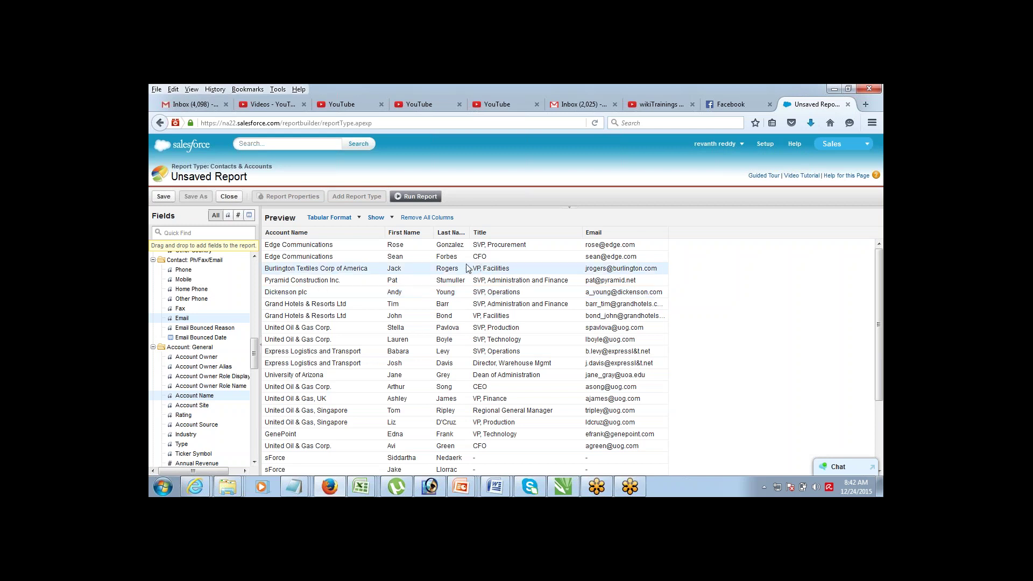
{"action": "left_click", "coordinate": [331, 217]}
{"action": "left_click", "coordinate": [348, 274]}
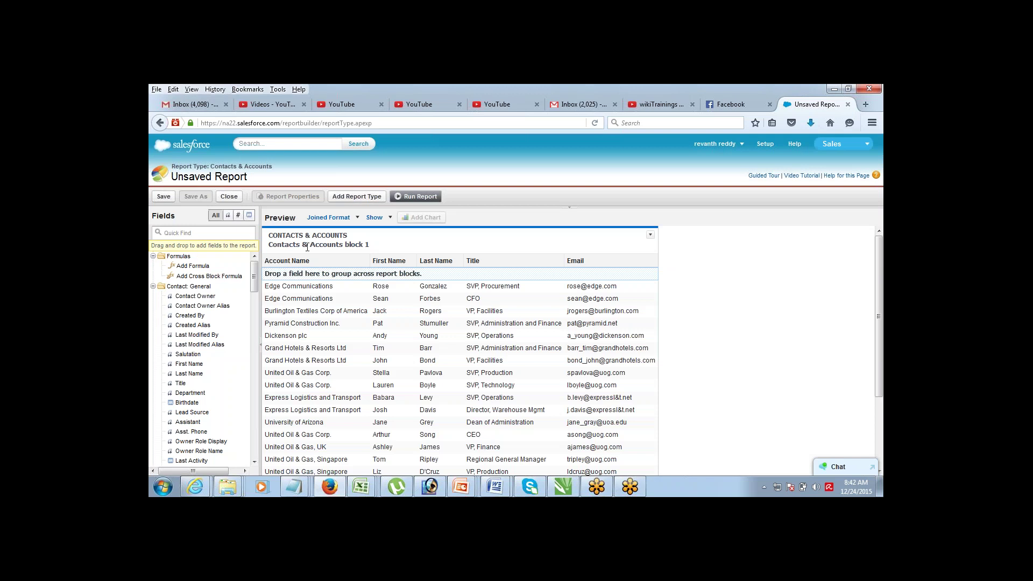
{"action": "left_click_drag", "start_coordinate": [289, 240], "coordinate": [351, 245]}
{"action": "left_click", "coordinate": [350, 245]}
{"action": "double_click", "coordinate": [350, 245]}
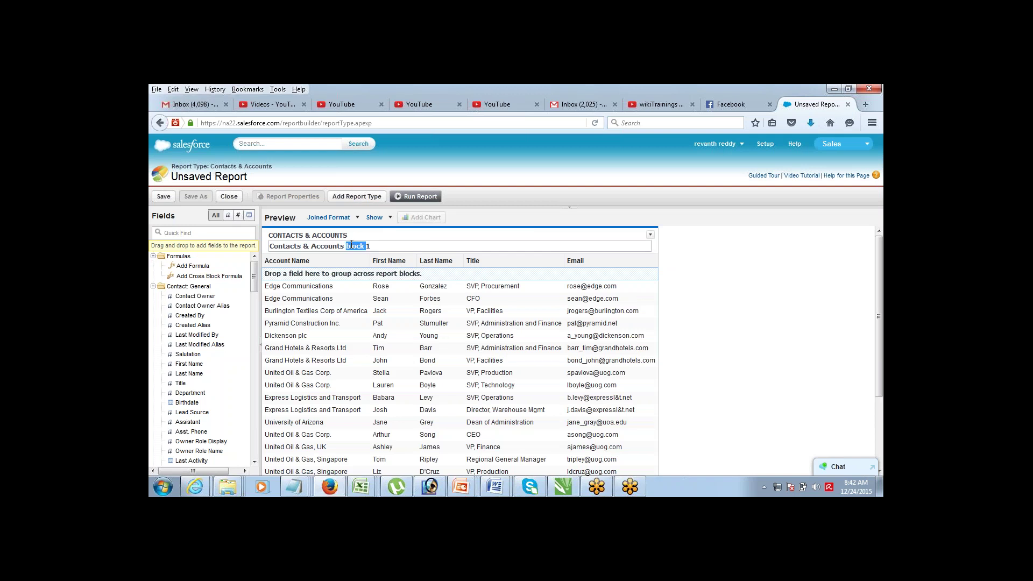
{"action": "left_click", "coordinate": [382, 247]}
{"action": "left_click", "coordinate": [501, 175]}
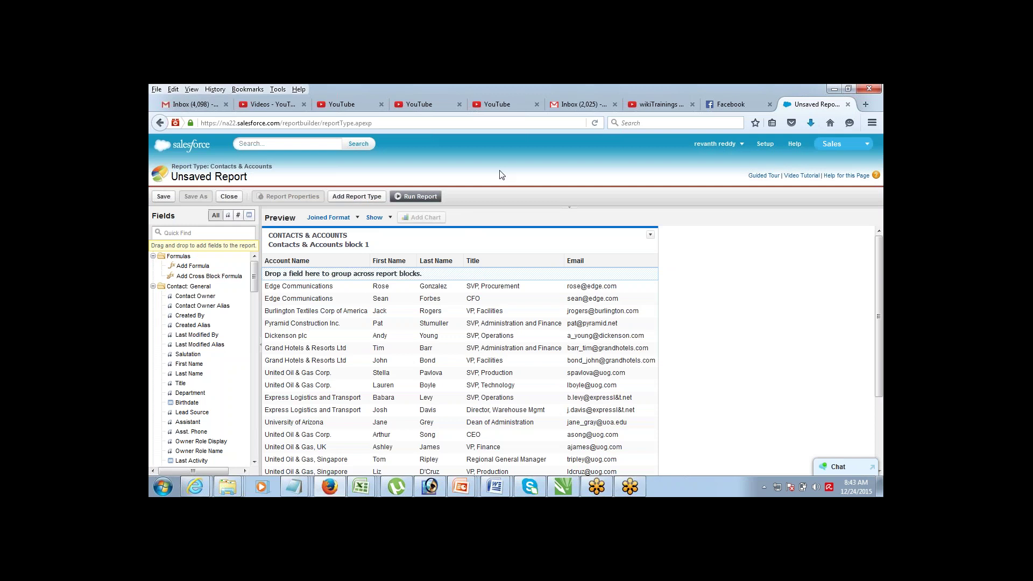
Add Opportunities as an additional report type to the joined report
{"action": "left_click", "coordinate": [355, 196]}
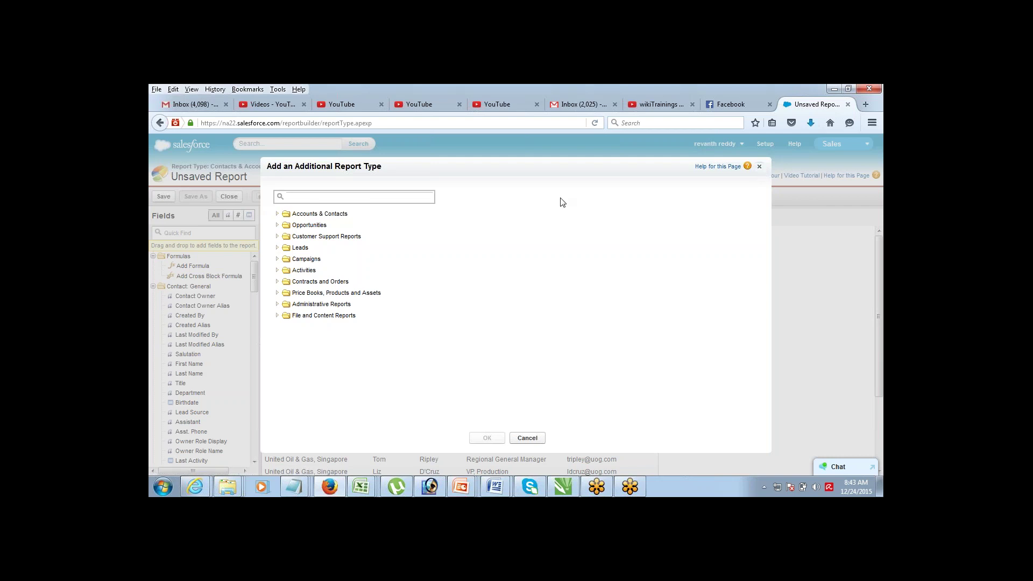
{"action": "left_click", "coordinate": [278, 226]}
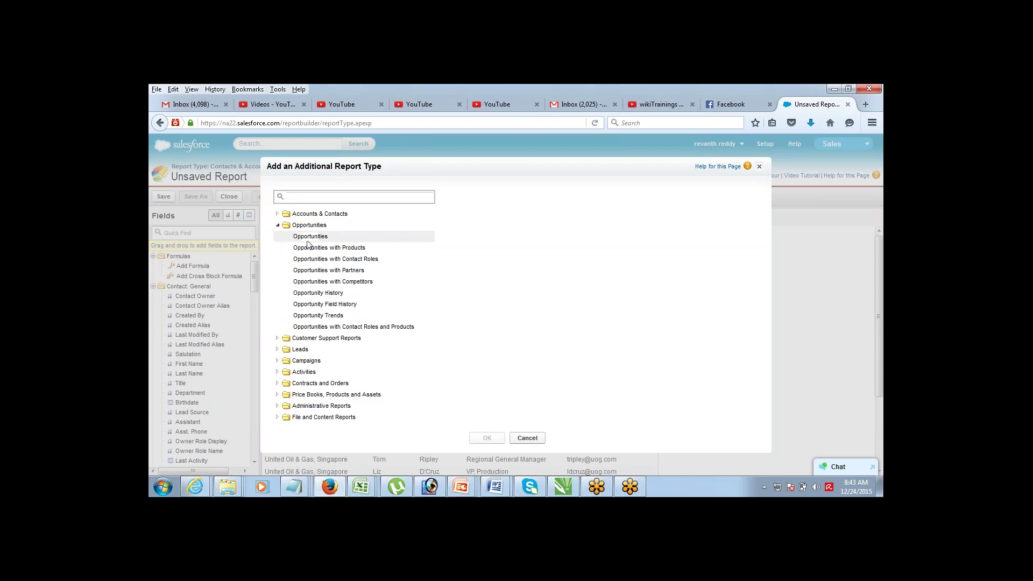
{"action": "left_click", "coordinate": [307, 236]}
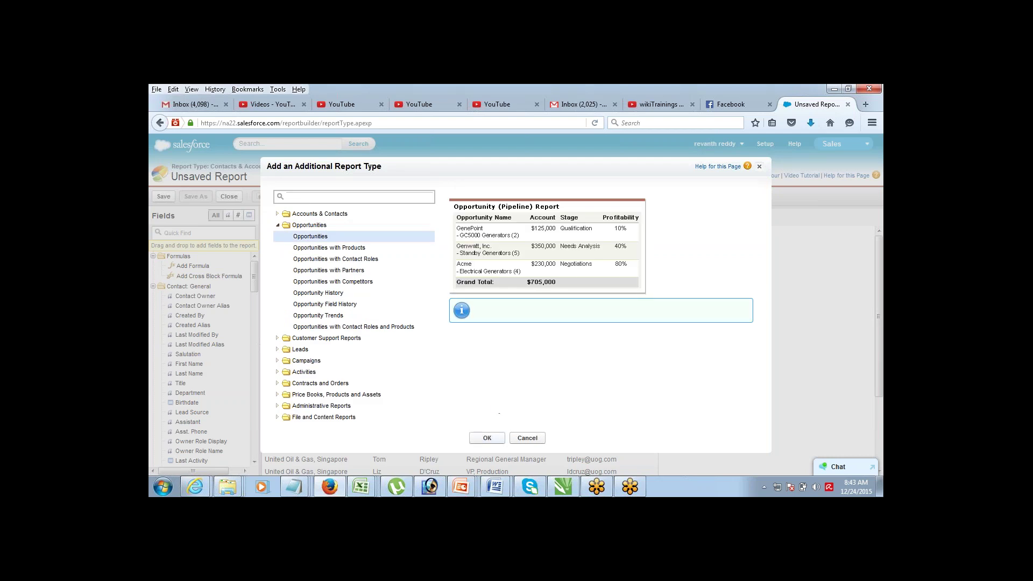
{"action": "left_click", "coordinate": [487, 437]}
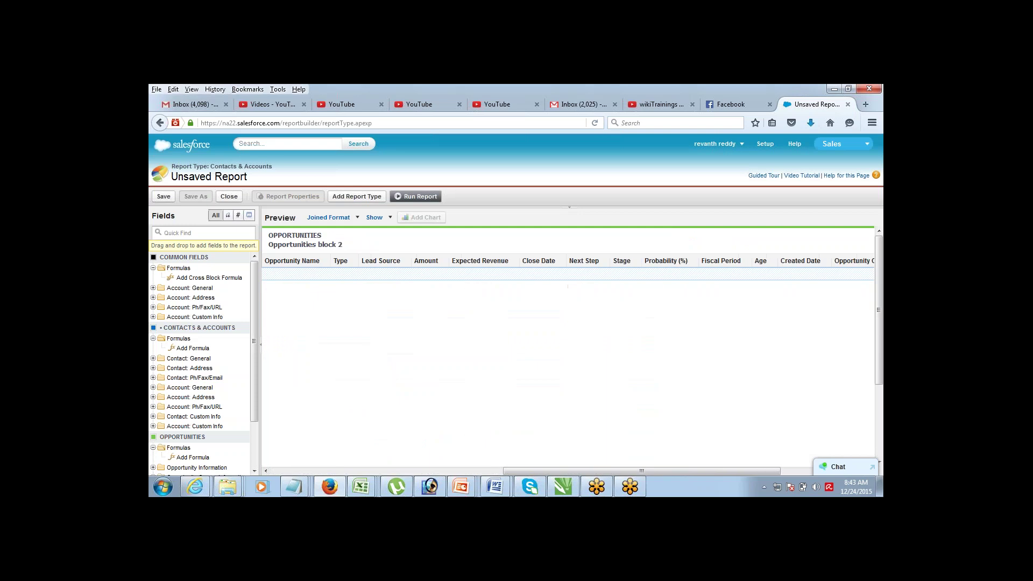
Look over the default columns and the block options of the Opportunities block
{"action": "left_click_drag", "start_coordinate": [529, 468], "coordinate": [683, 463]}
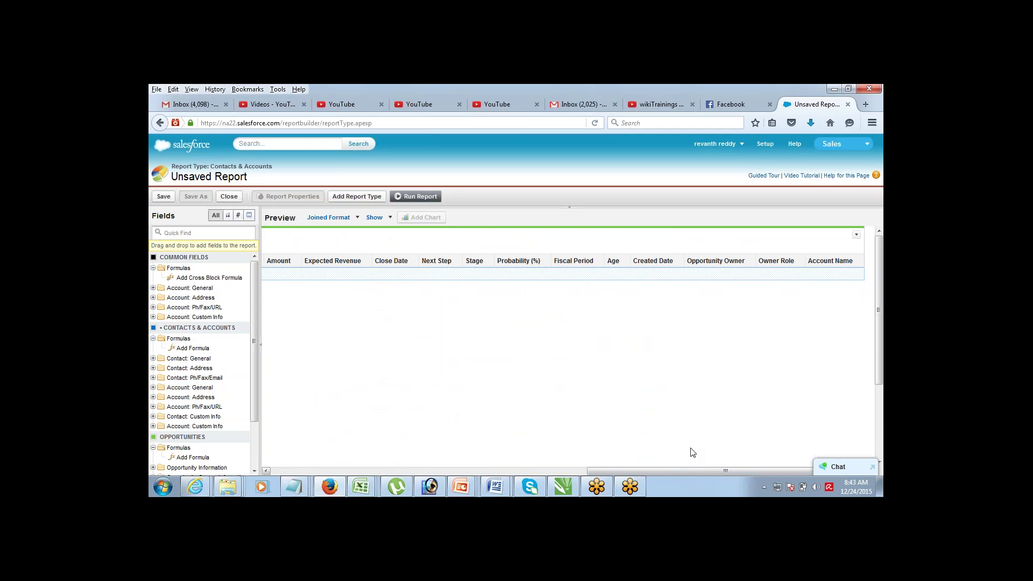
{"action": "left_click", "coordinate": [856, 235]}
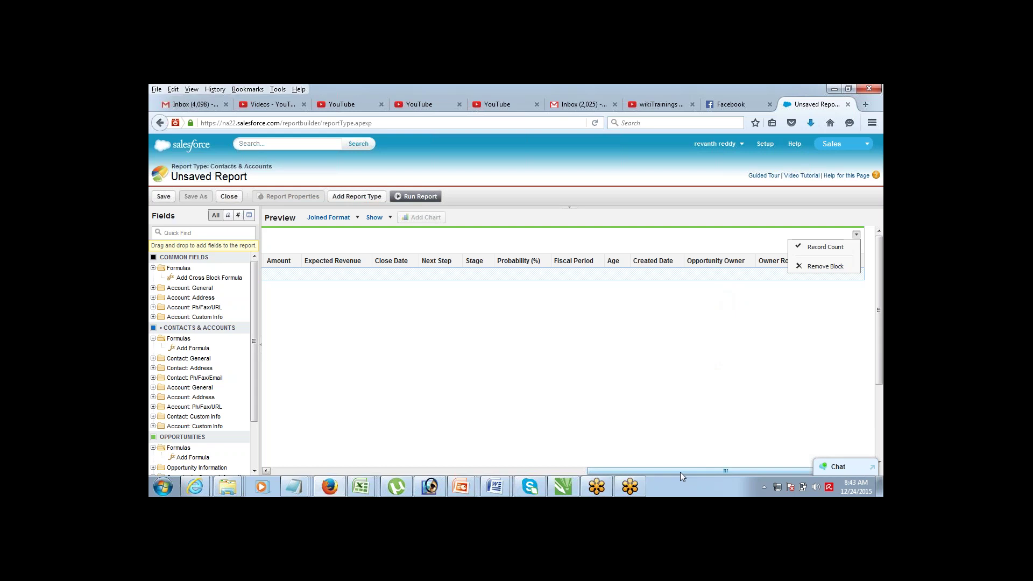
{"action": "left_click_drag", "start_coordinate": [680, 472], "coordinate": [524, 478]}
Remove the Type, Lead Source, Close Date and Next Step columns from the Opportunities block
{"action": "mouse_move", "coordinate": [524, 478]}
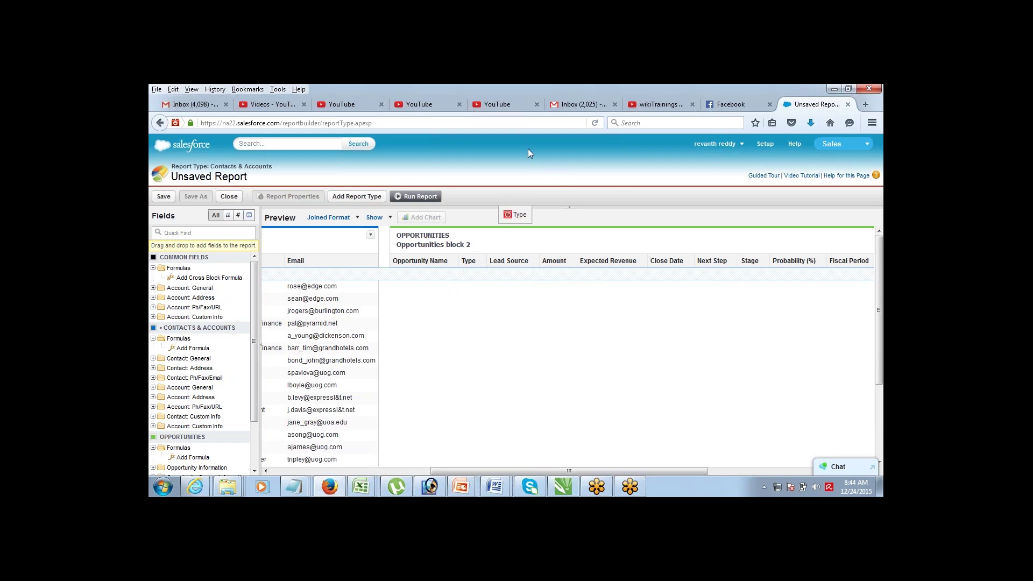
{"action": "left_click_drag", "start_coordinate": [471, 258], "coordinate": [231, 351]}
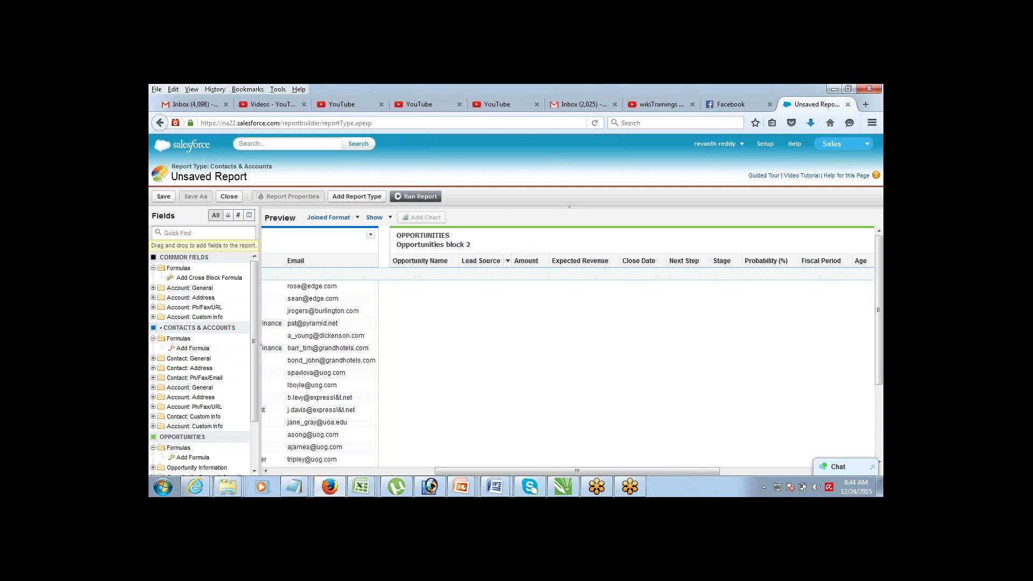
{"action": "left_click_drag", "start_coordinate": [504, 257], "coordinate": [231, 327]}
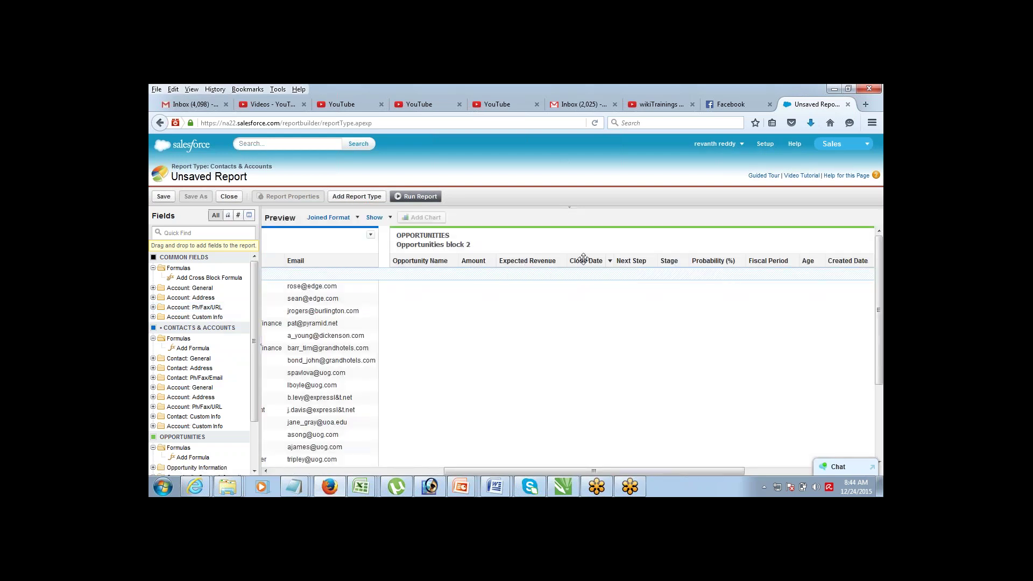
{"action": "left_click_drag", "start_coordinate": [583, 260], "coordinate": [161, 366]}
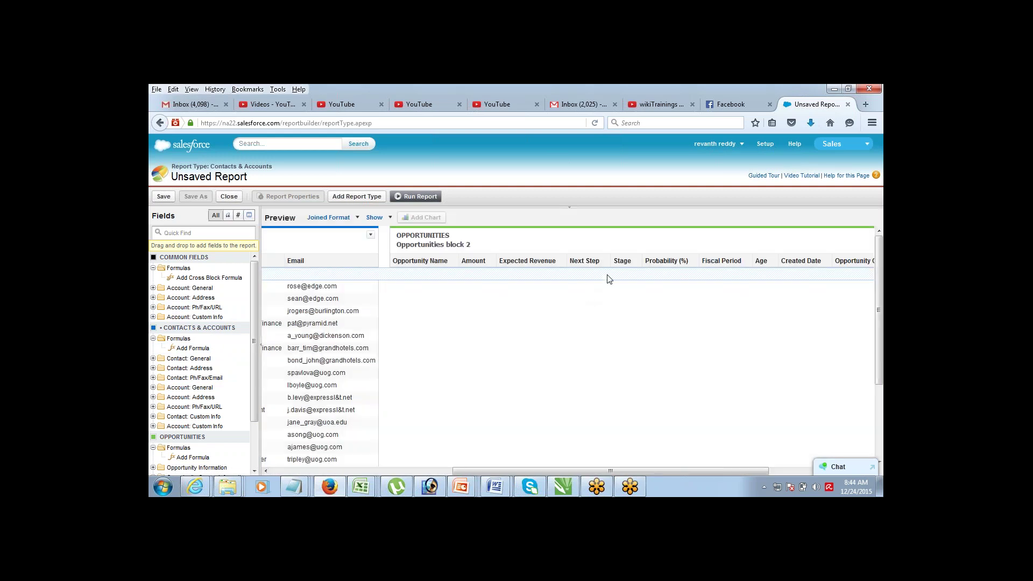
{"action": "left_click_drag", "start_coordinate": [588, 260], "coordinate": [233, 443]}
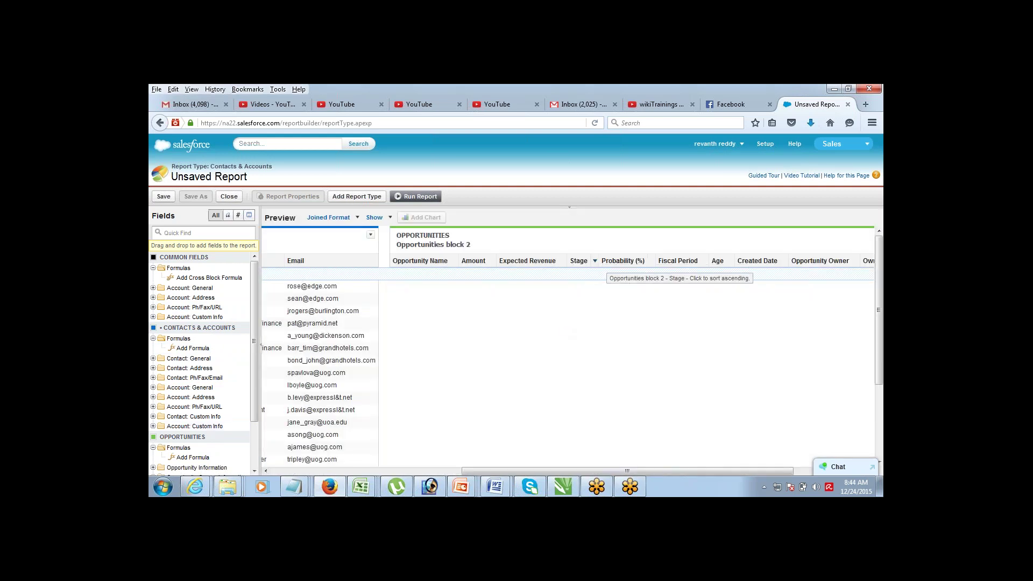
Remove the Stage, Probability (%), Fiscal Period, Age and Created Date columns from the Opportunities block
{"action": "left_click", "coordinate": [594, 261]}
{"action": "left_click", "coordinate": [605, 326]}
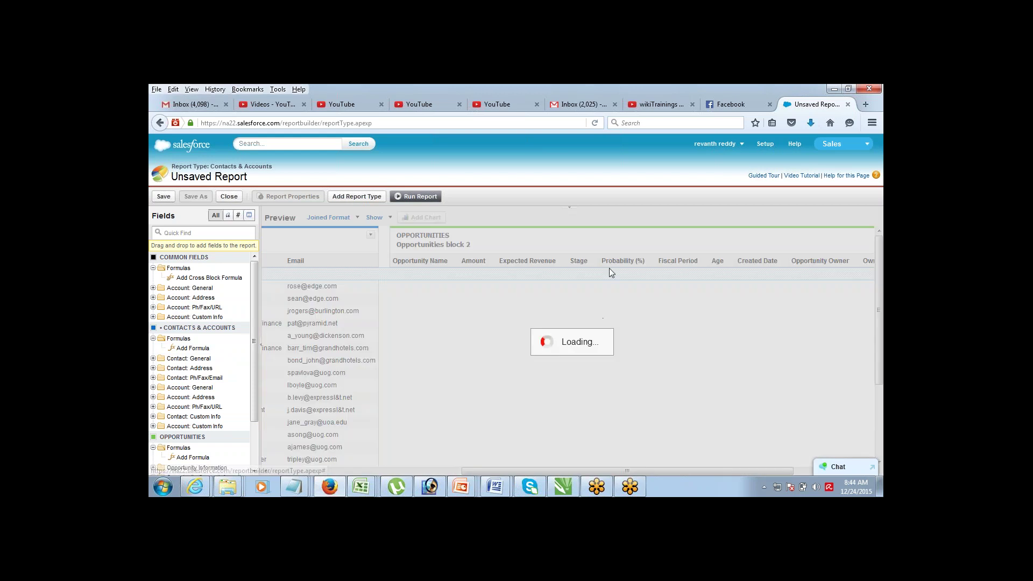
{"action": "left_click", "coordinate": [620, 261]}
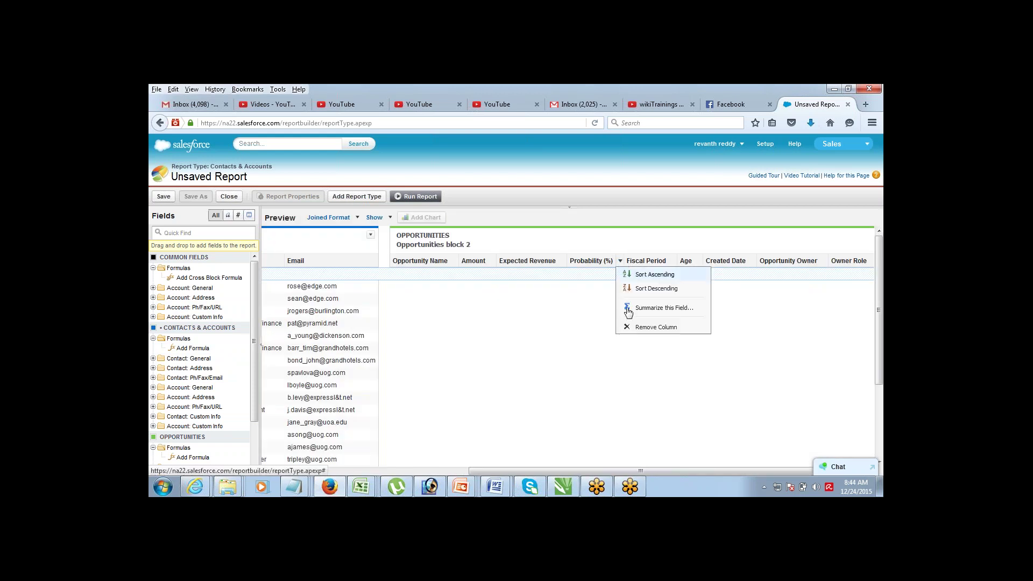
{"action": "left_click", "coordinate": [630, 327]}
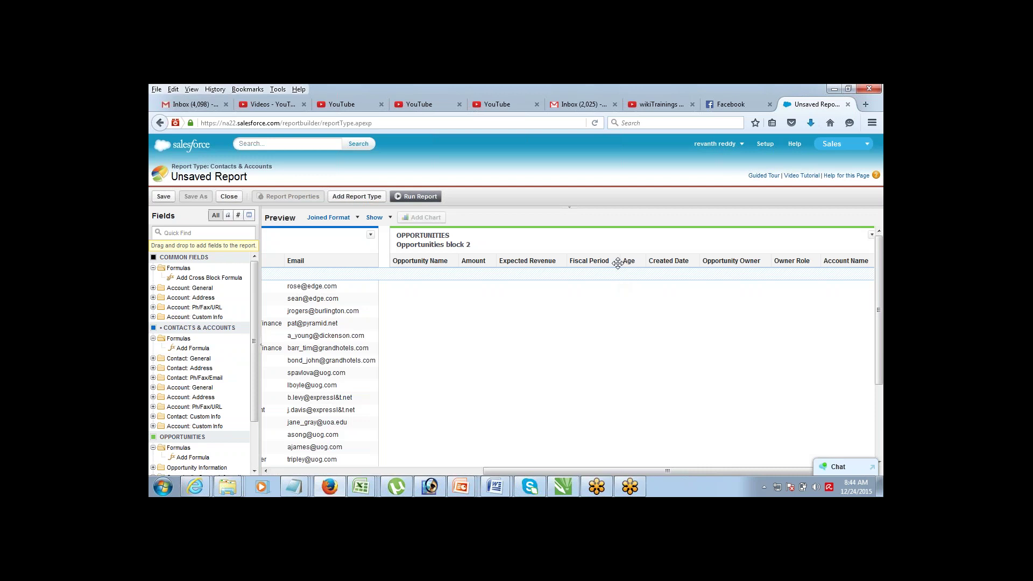
{"action": "left_click", "coordinate": [615, 261]}
{"action": "left_click", "coordinate": [625, 325]}
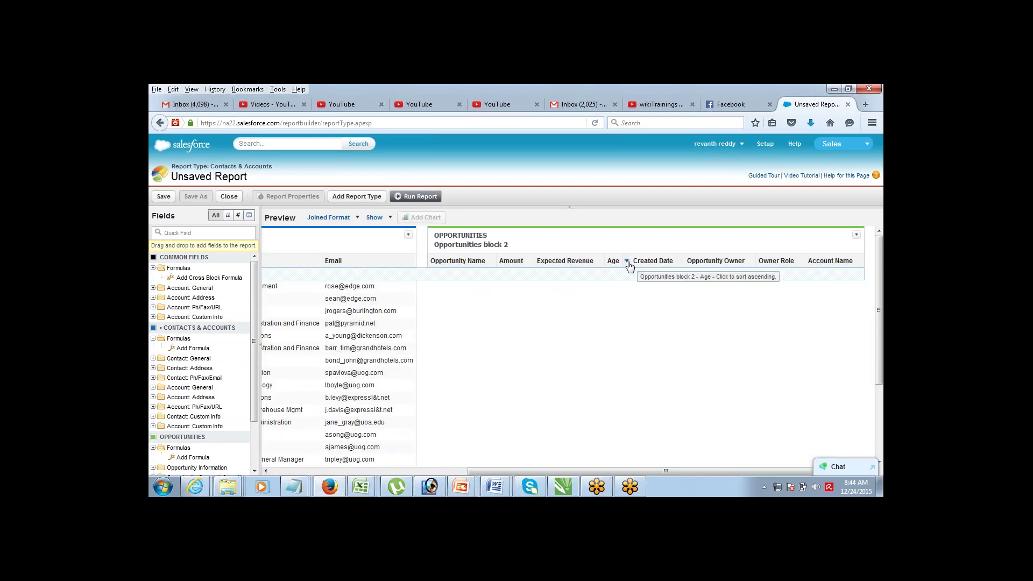
{"action": "left_click", "coordinate": [627, 261]}
{"action": "left_click", "coordinate": [661, 327]}
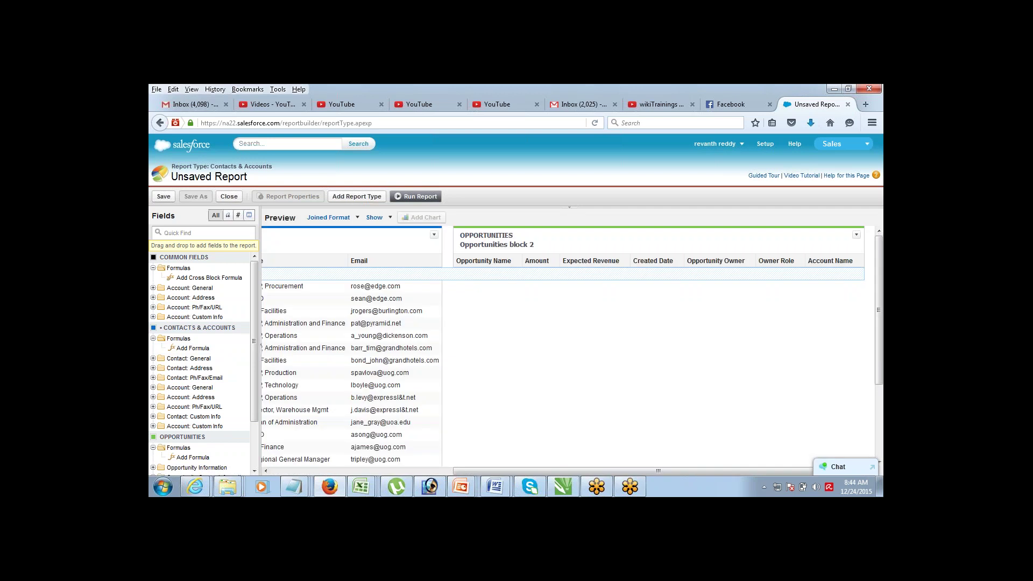
{"action": "left_click", "coordinate": [680, 261]}
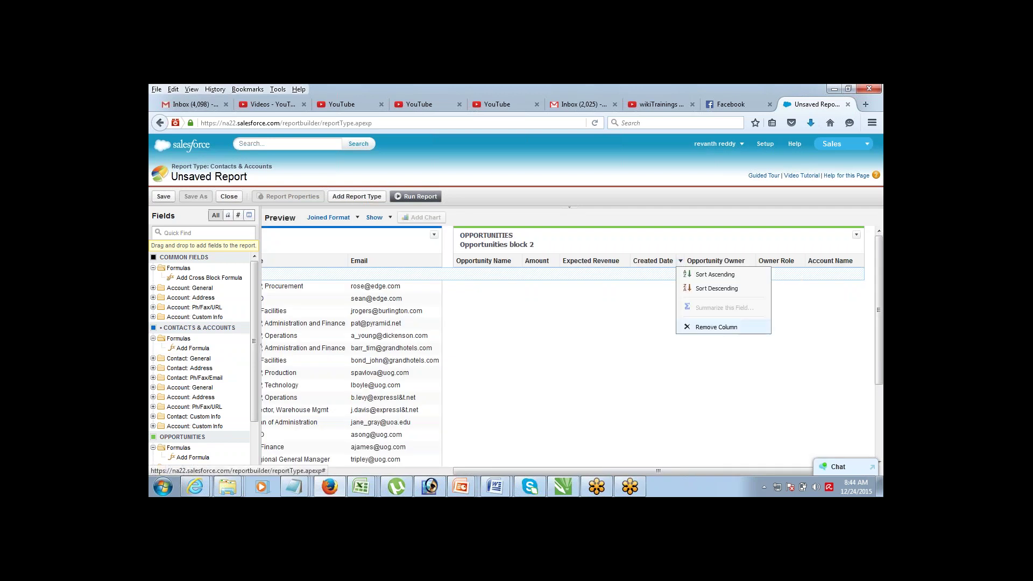
{"action": "left_click", "coordinate": [699, 325]}
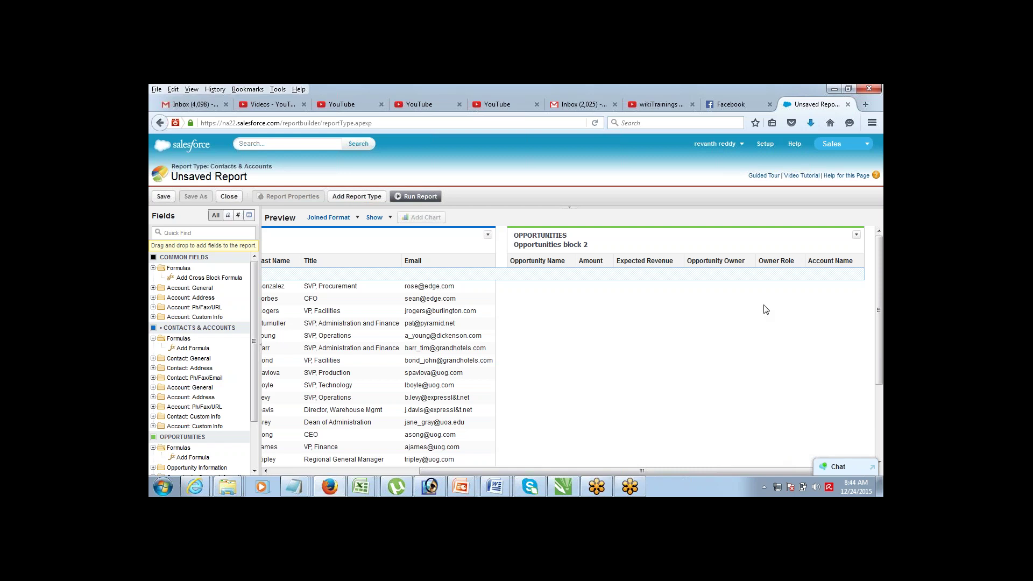
Remove the Opportunity Owner, Owner Role and Account Name columns from the Opportunities block
{"action": "left_click", "coordinate": [752, 261]}
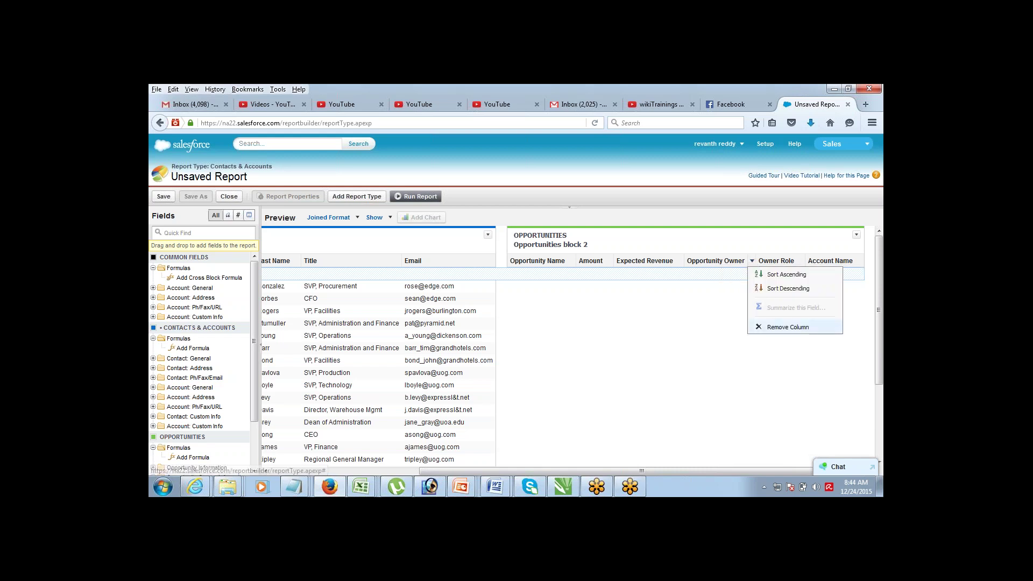
{"action": "left_click", "coordinate": [787, 326]}
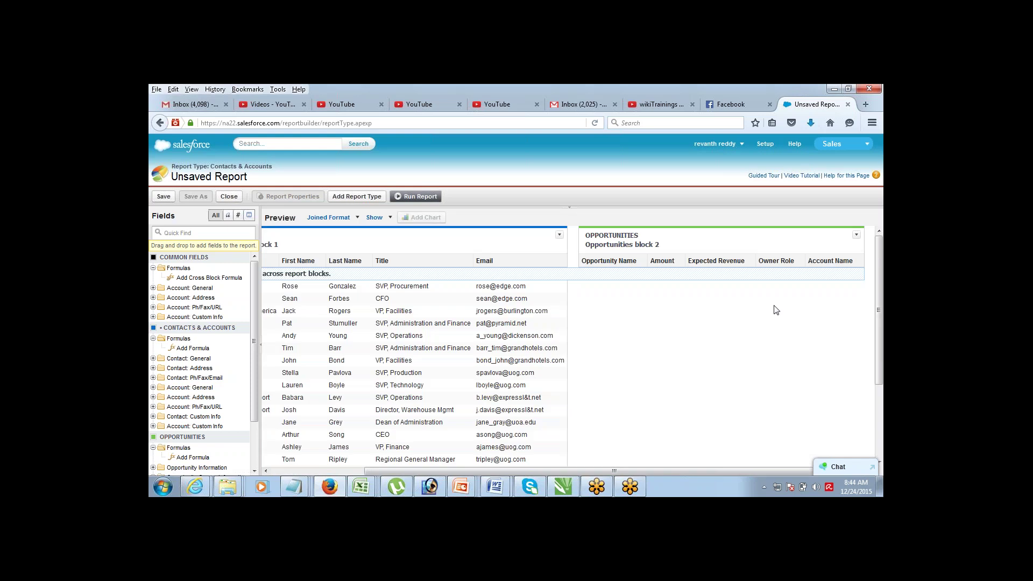
{"action": "left_click", "coordinate": [801, 262]}
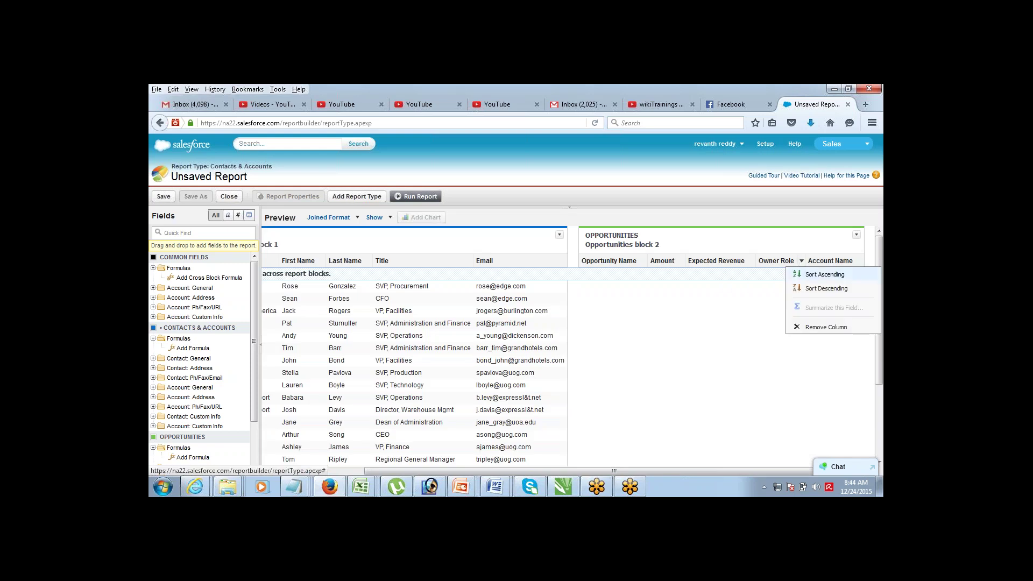
{"action": "left_click", "coordinate": [817, 327]}
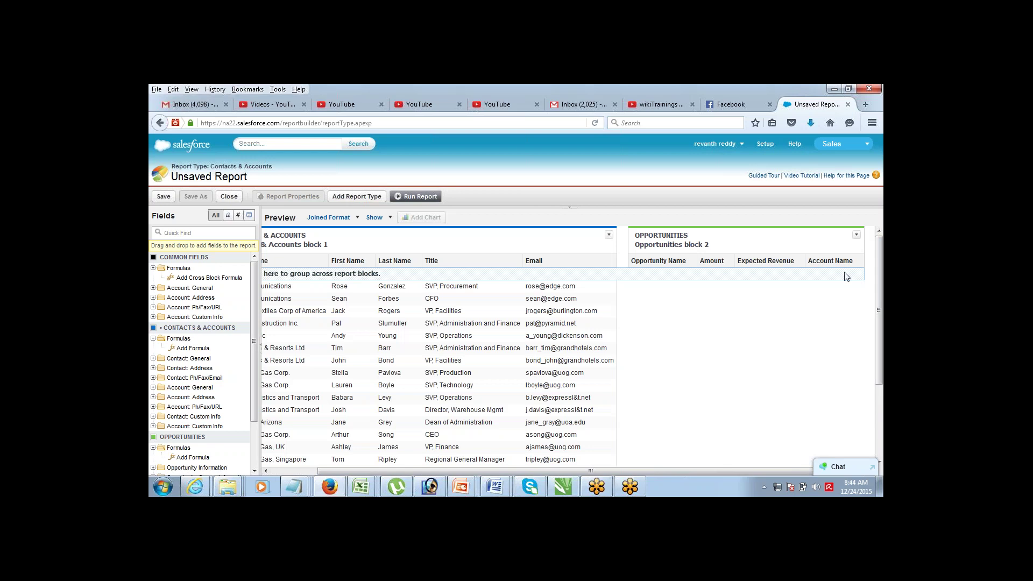
{"action": "left_click", "coordinate": [882, 258]}
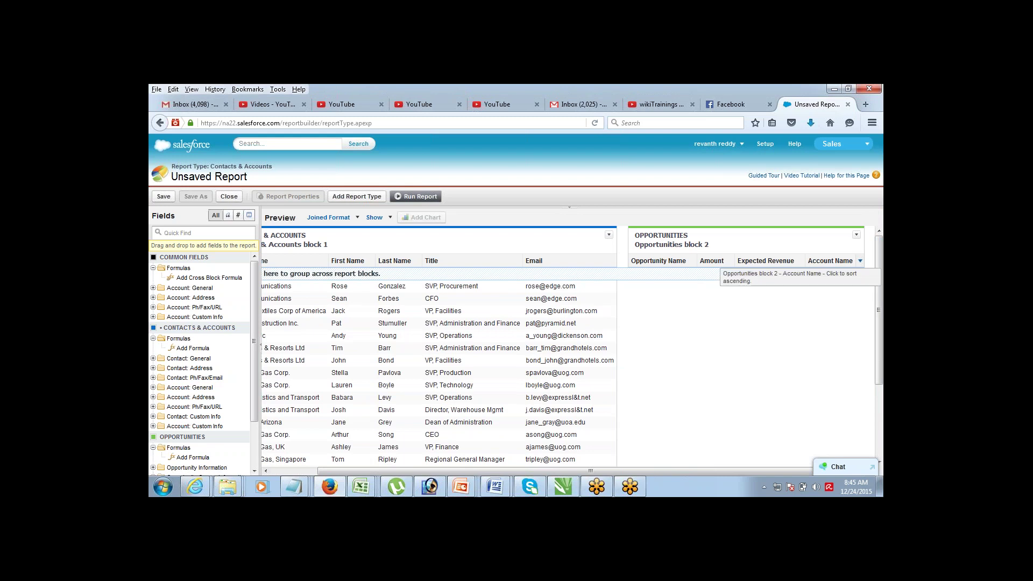
{"action": "left_click", "coordinate": [859, 261]}
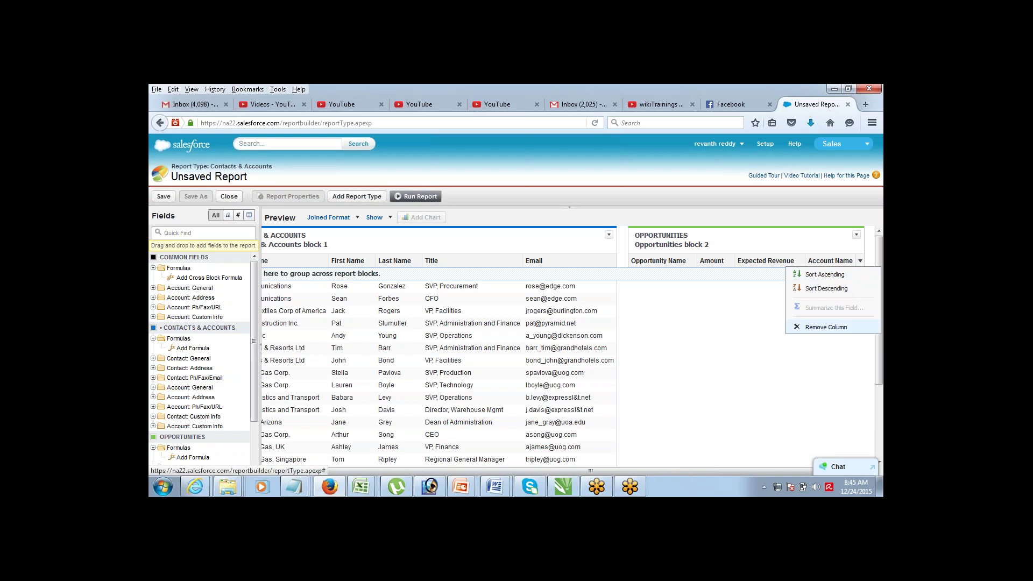
{"action": "left_click", "coordinate": [826, 326]}
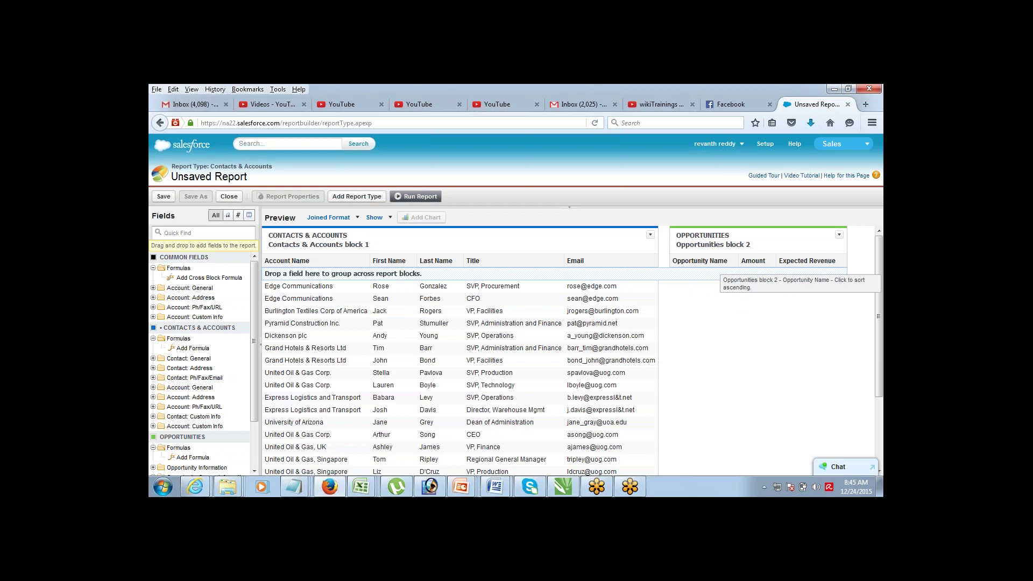
Expand the filter area, set the Opportunities block's Close Date range to All Time, and collapse the filters again
{"action": "left_click", "coordinate": [573, 210]}
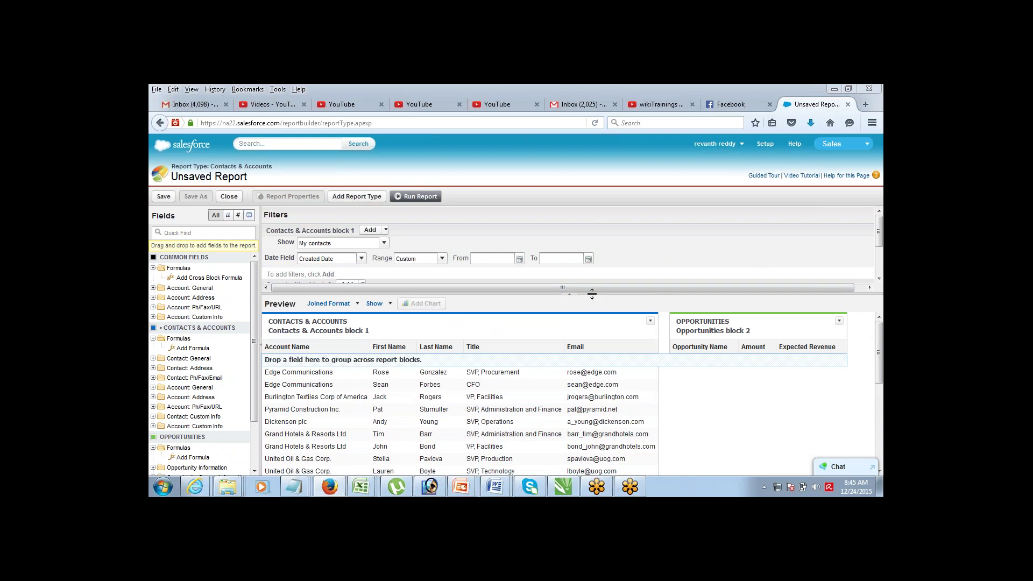
{"action": "left_click_drag", "start_coordinate": [592, 294], "coordinate": [601, 375]}
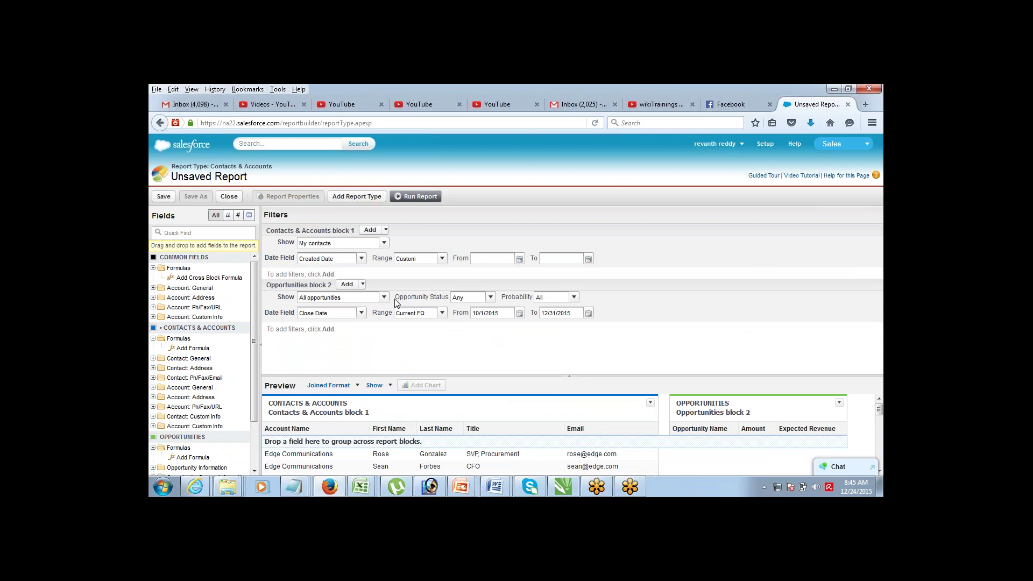
{"action": "left_click_drag", "start_coordinate": [265, 215], "coordinate": [274, 215]}
{"action": "left_click", "coordinate": [441, 312]}
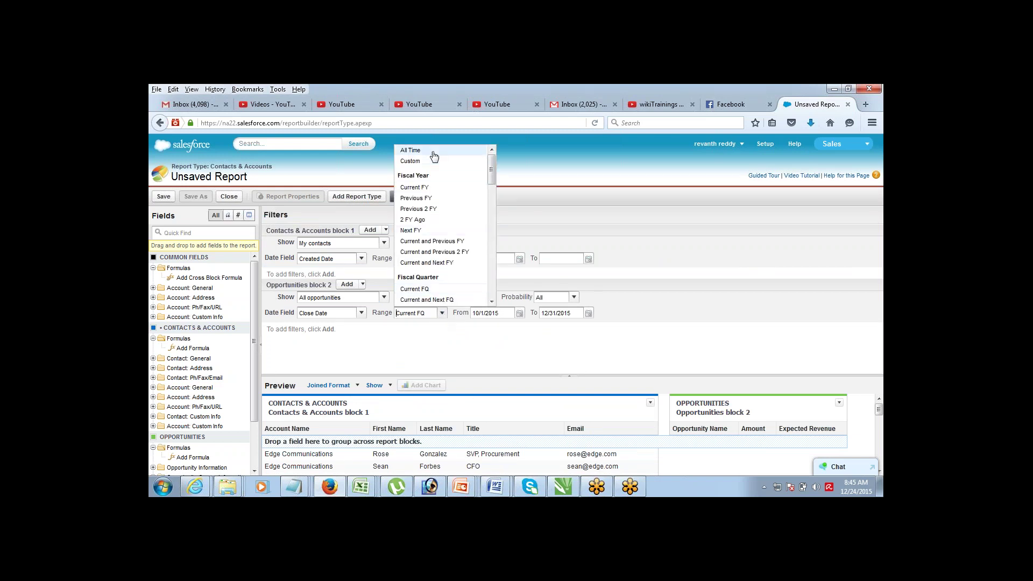
{"action": "left_click", "coordinate": [410, 151]}
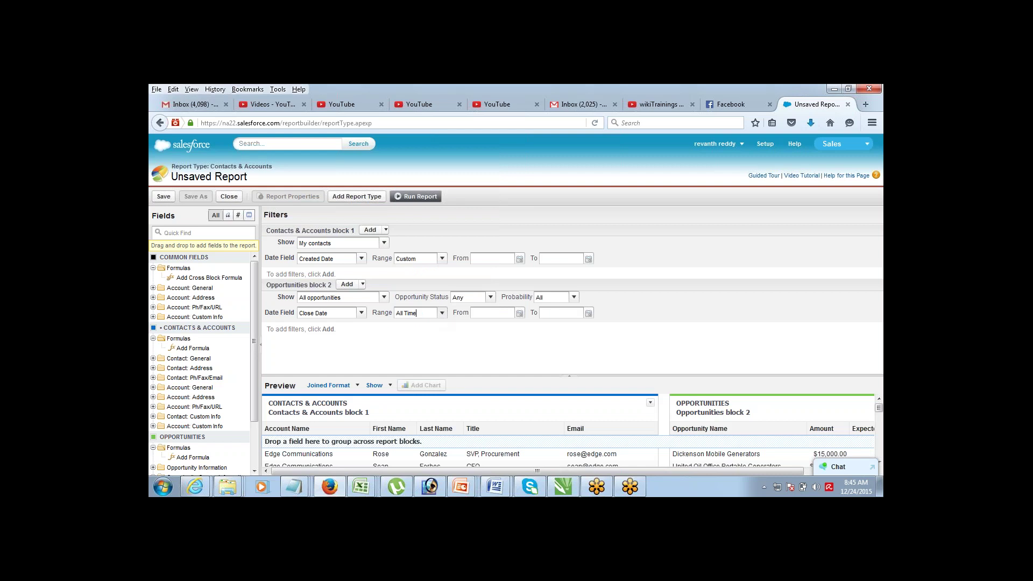
{"action": "left_click", "coordinate": [569, 375]}
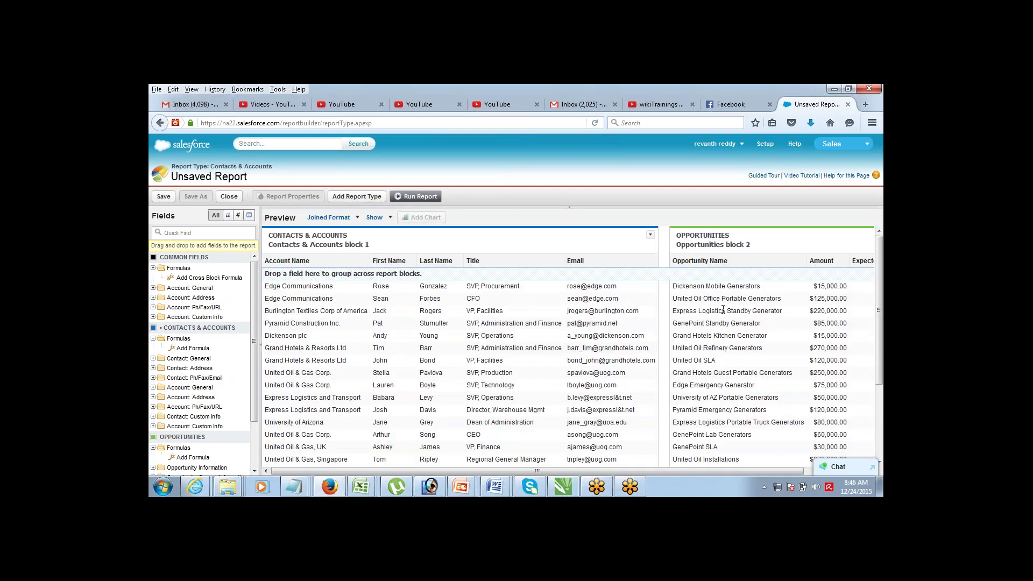
Group both report blocks by the common field Account Name from Account: General
{"action": "left_click_drag", "start_coordinate": [671, 471], "coordinate": [760, 465]}
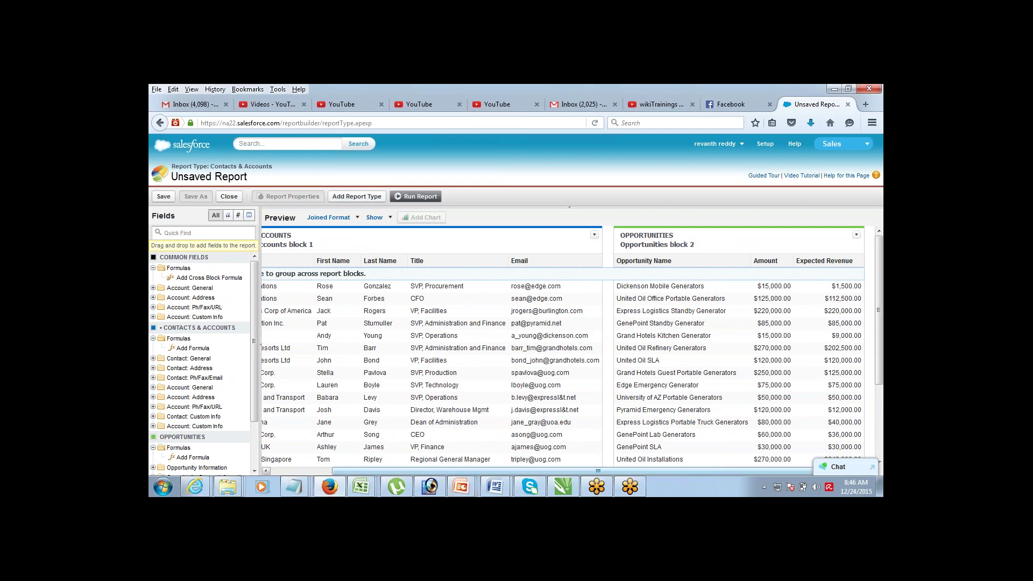
{"action": "left_click_drag", "start_coordinate": [432, 471], "coordinate": [372, 472]}
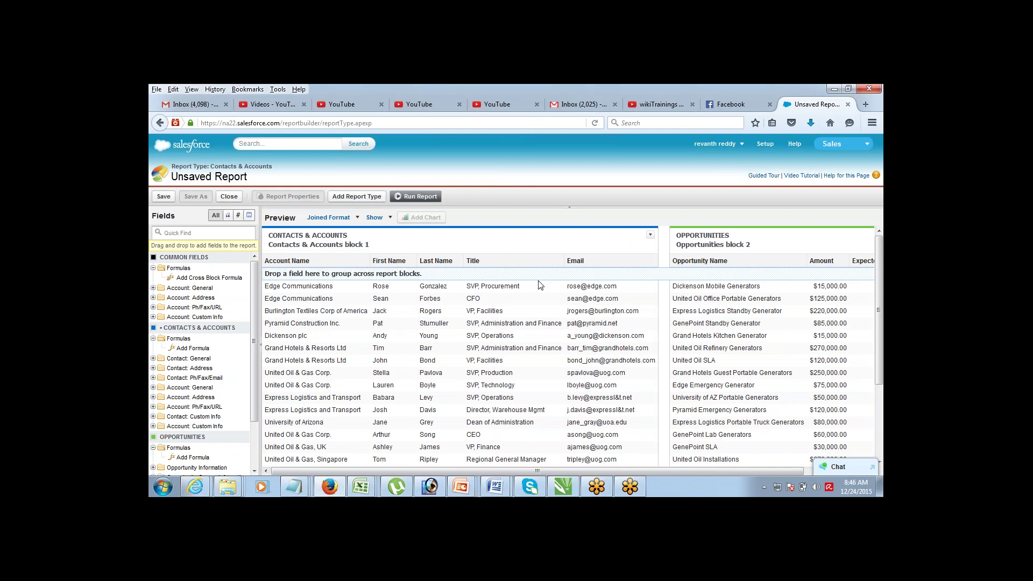
{"action": "left_click_drag", "start_coordinate": [275, 273], "coordinate": [373, 274]}
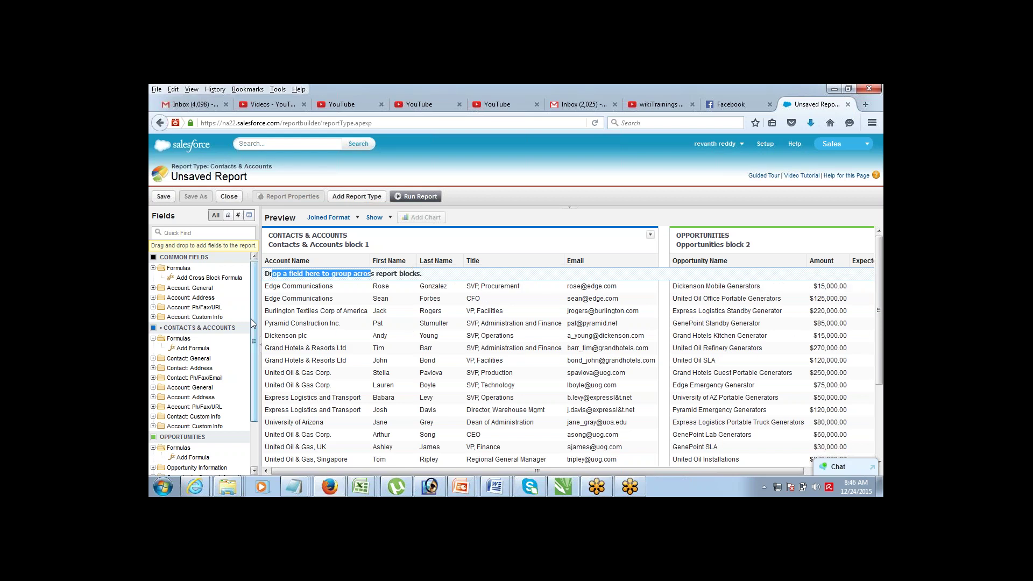
{"action": "left_click", "coordinate": [153, 289]}
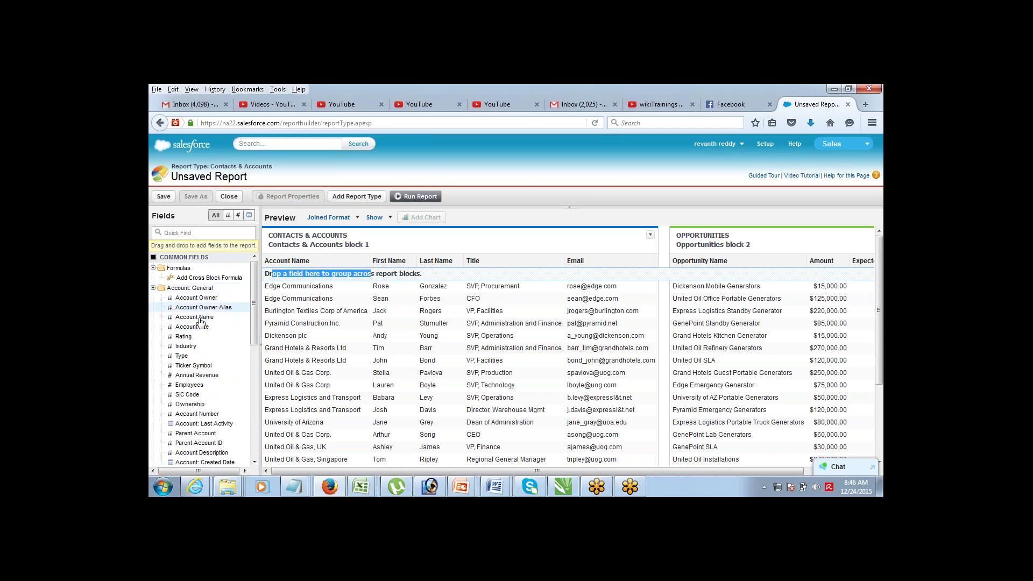
{"action": "left_click_drag", "start_coordinate": [202, 317], "coordinate": [277, 274]}
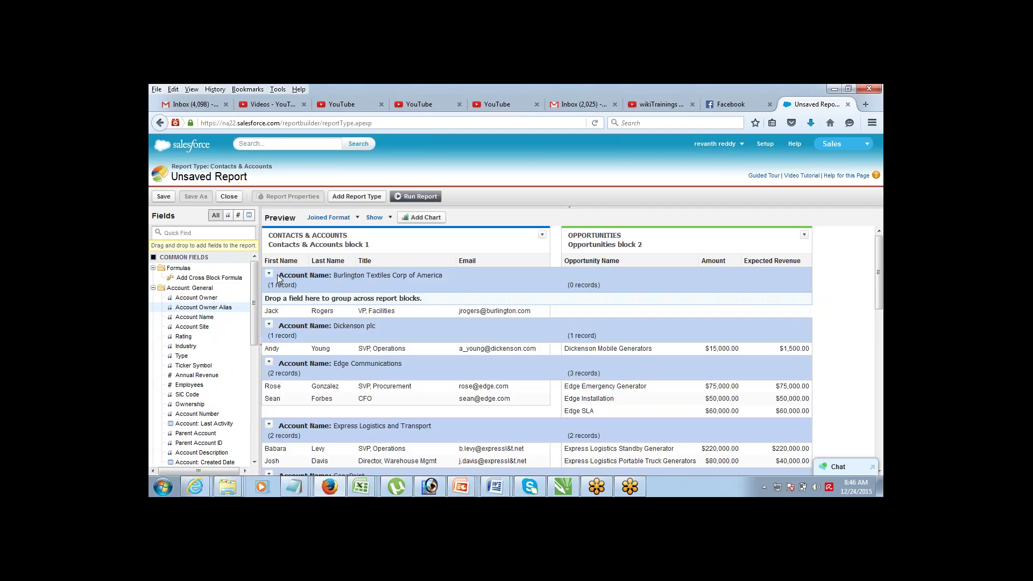
Hide the joined report's detail rows, then show them again
{"action": "left_click", "coordinate": [380, 218]}
{"action": "left_click", "coordinate": [385, 235]}
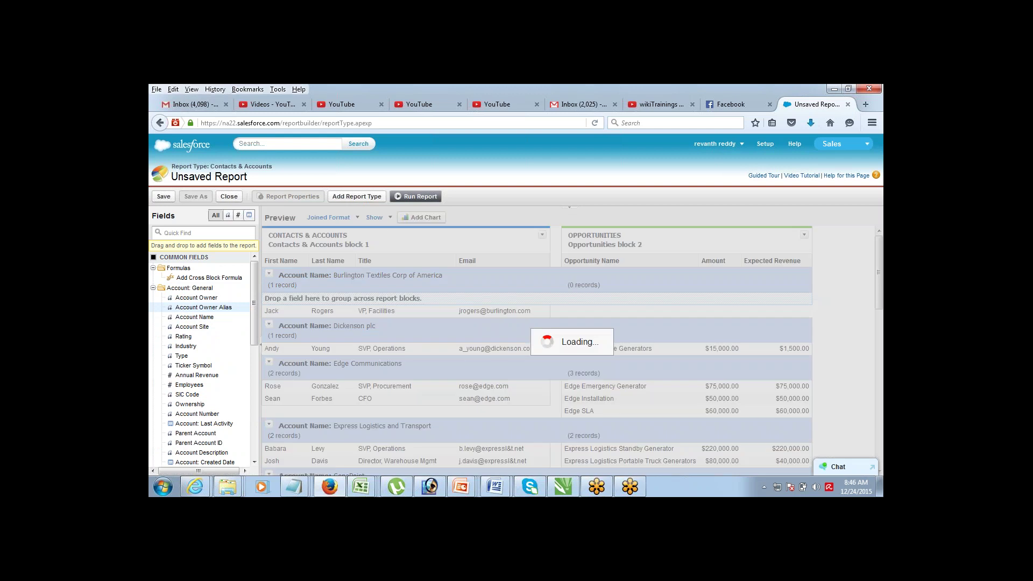
{"action": "left_click", "coordinate": [383, 218]}
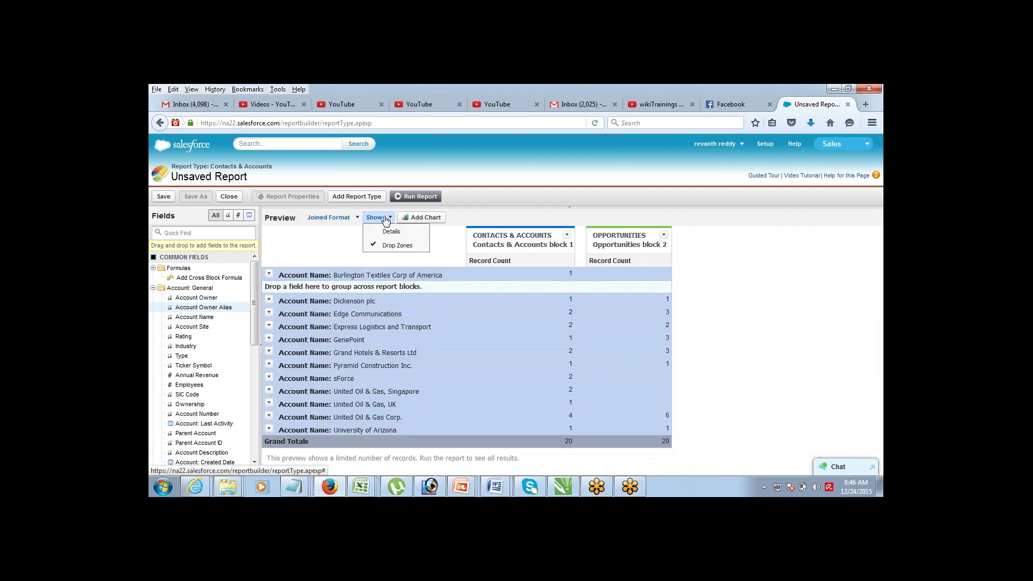
{"action": "left_click", "coordinate": [389, 236]}
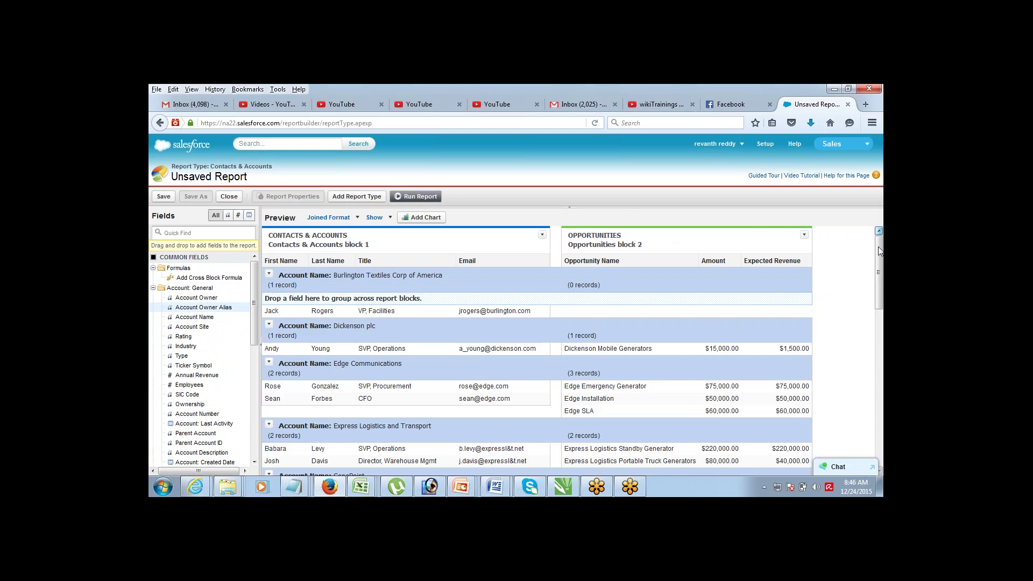
Summarize the Amount column of the Opportunities block by Sum
{"action": "left_click_drag", "start_coordinate": [879, 250], "coordinate": [880, 248]}
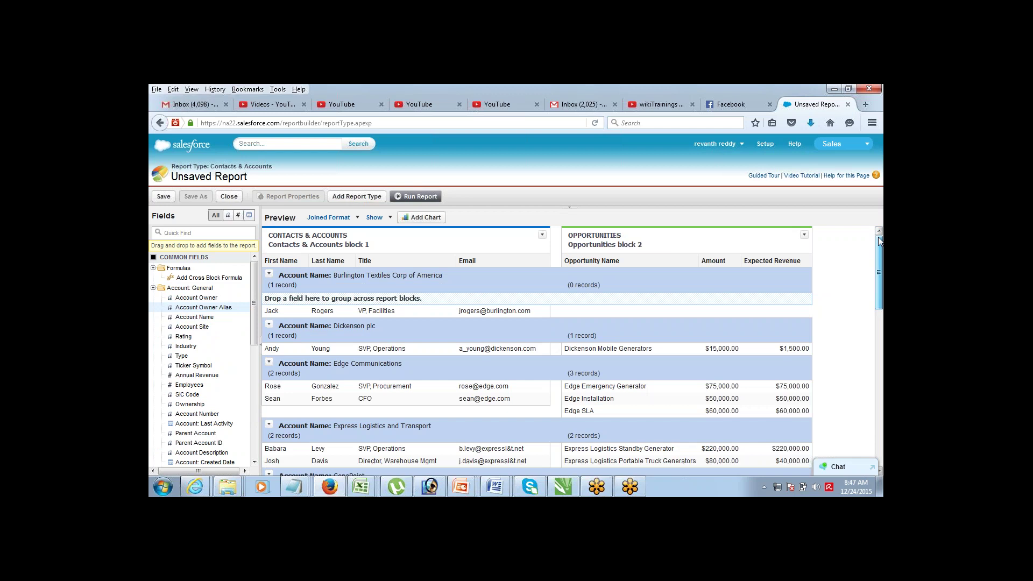
{"action": "left_click", "coordinate": [738, 262]}
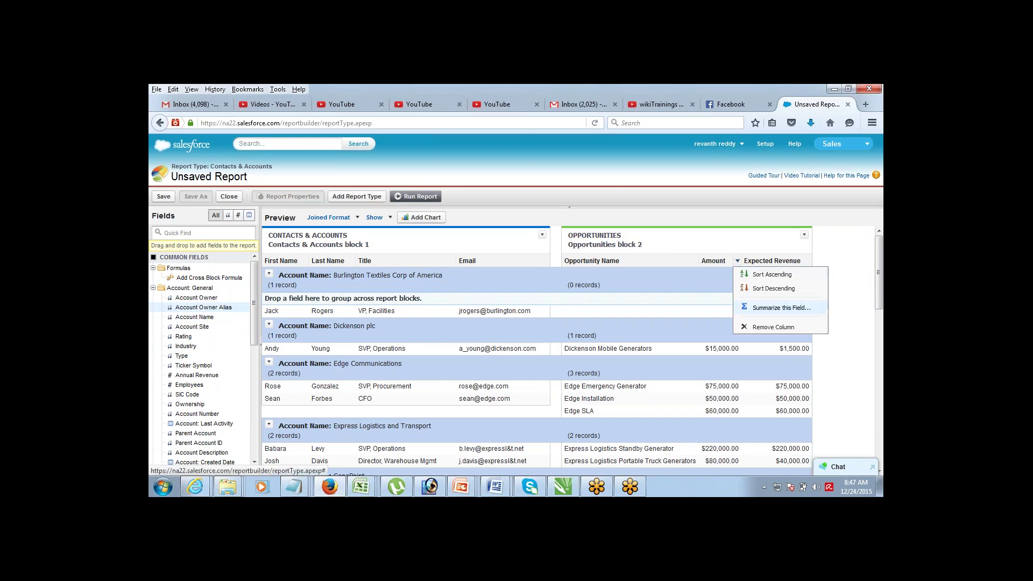
{"action": "left_click", "coordinate": [781, 308]}
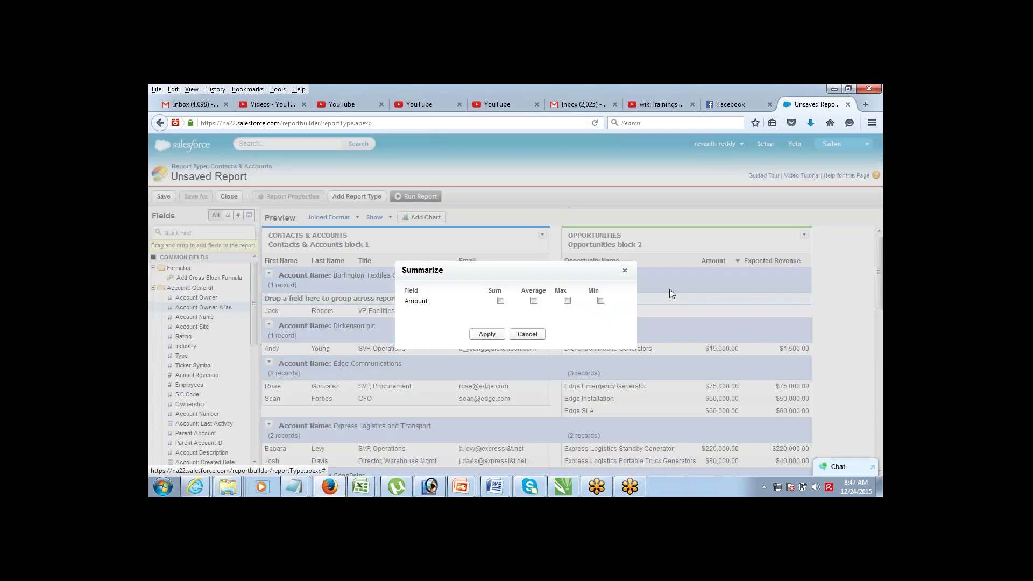
{"action": "left_click", "coordinate": [501, 301]}
{"action": "left_click", "coordinate": [486, 334]}
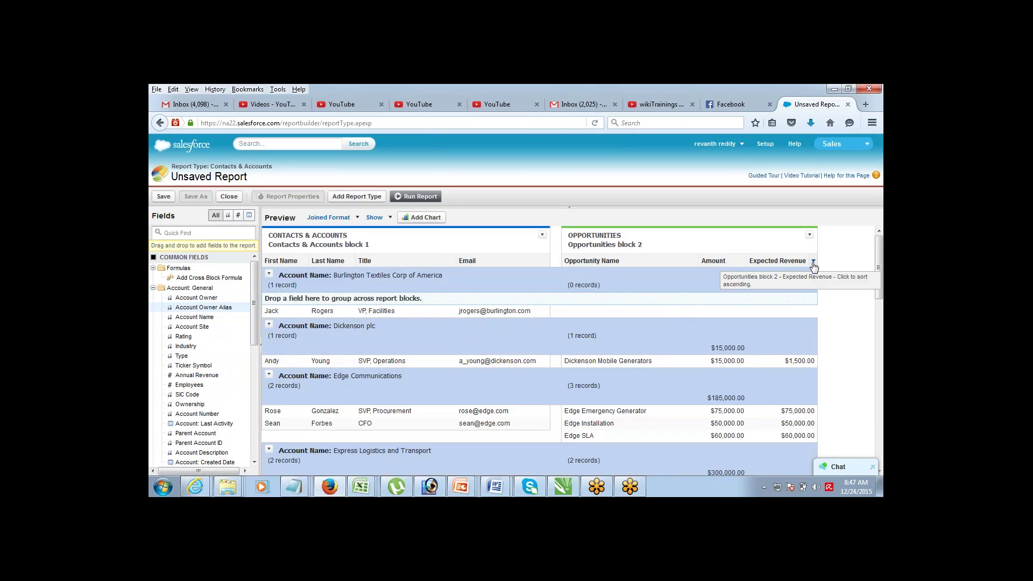
Summarize the Expected Revenue column of the Opportunities block by Sum
{"action": "left_click", "coordinate": [812, 260]}
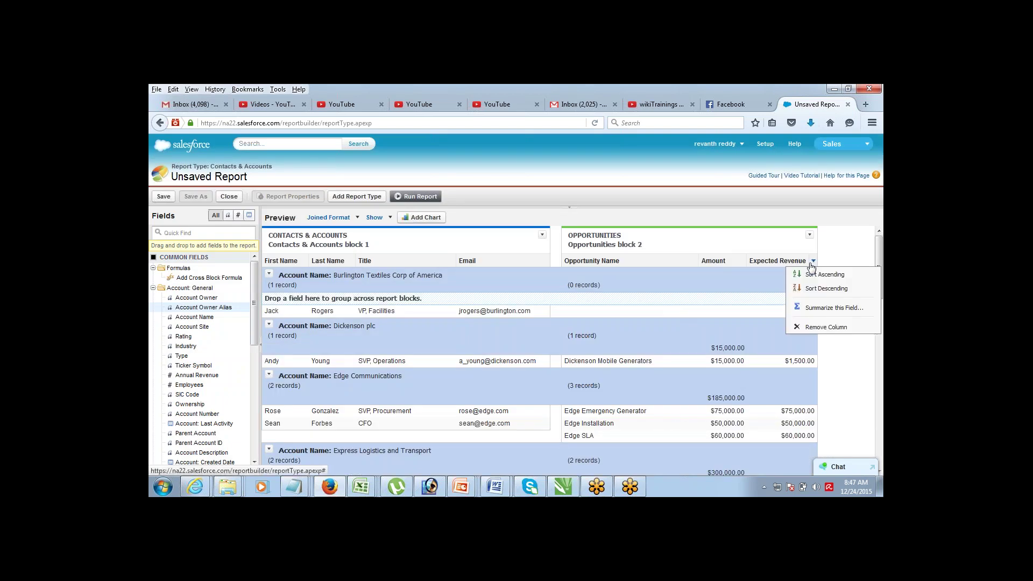
{"action": "left_click", "coordinate": [807, 309]}
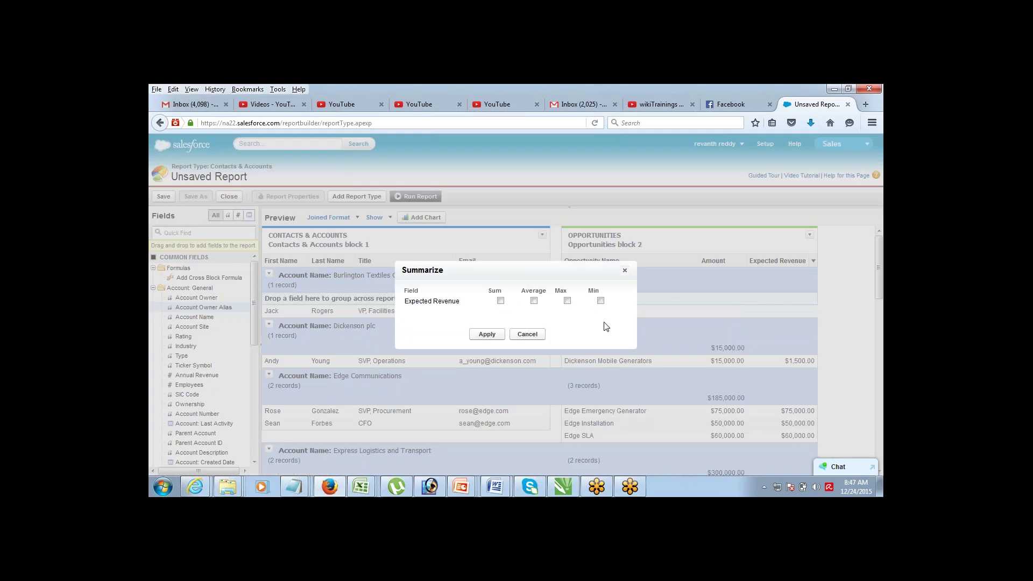
{"action": "left_click", "coordinate": [501, 300]}
{"action": "left_click", "coordinate": [487, 334]}
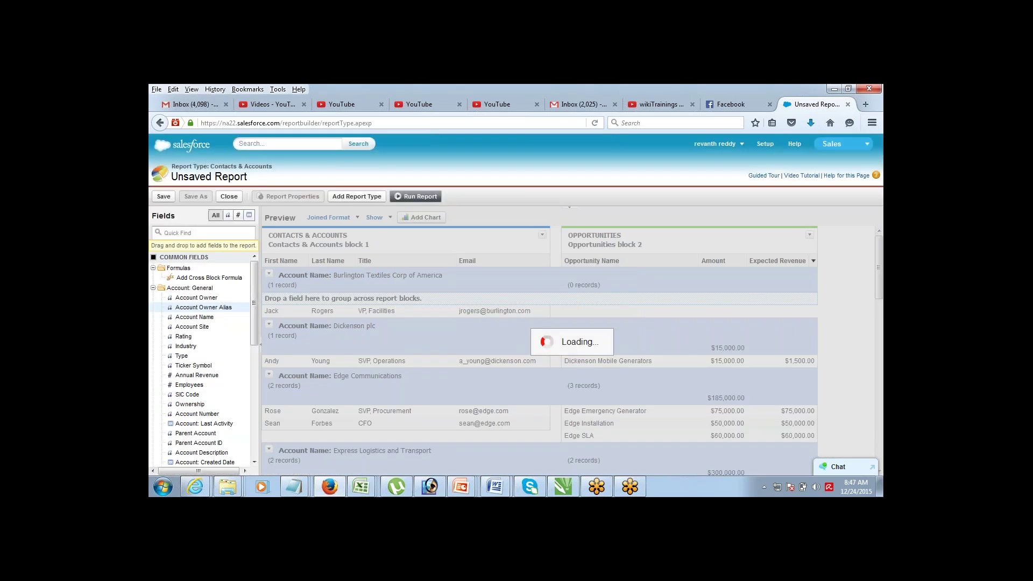
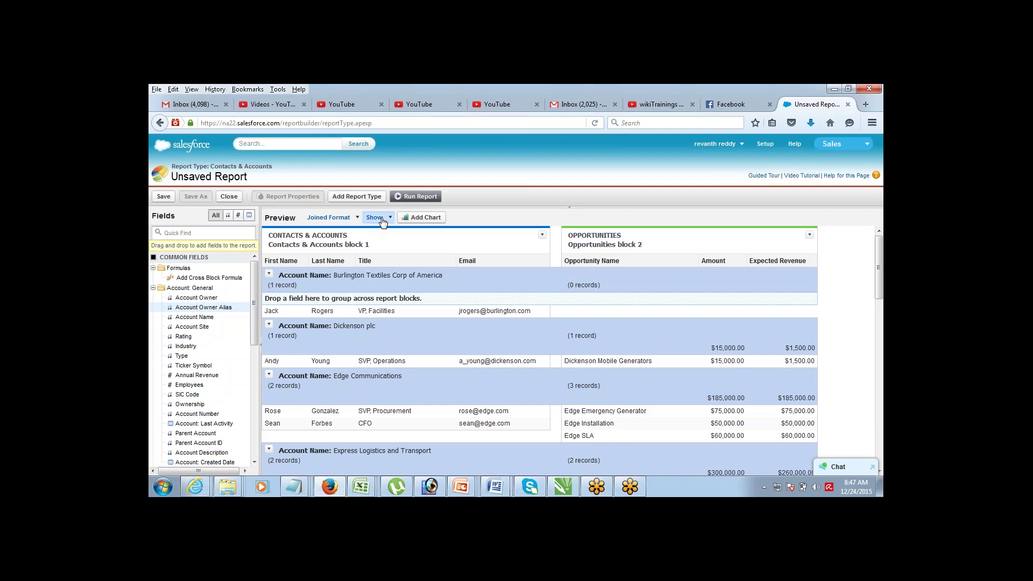
Hide the joined report's detail rows and its drop zones
{"action": "left_click", "coordinate": [385, 233]}
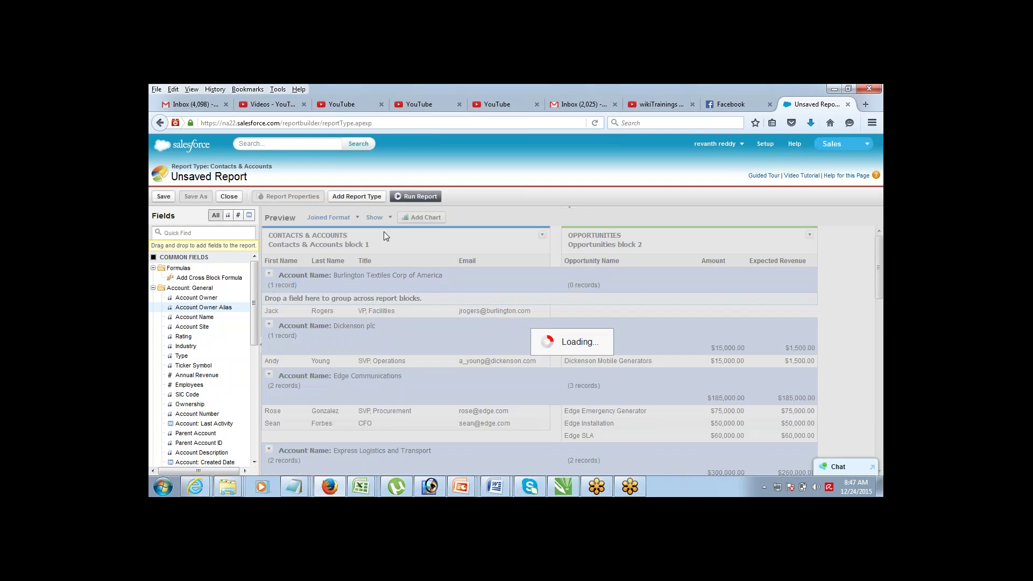
{"action": "left_click", "coordinate": [377, 218]}
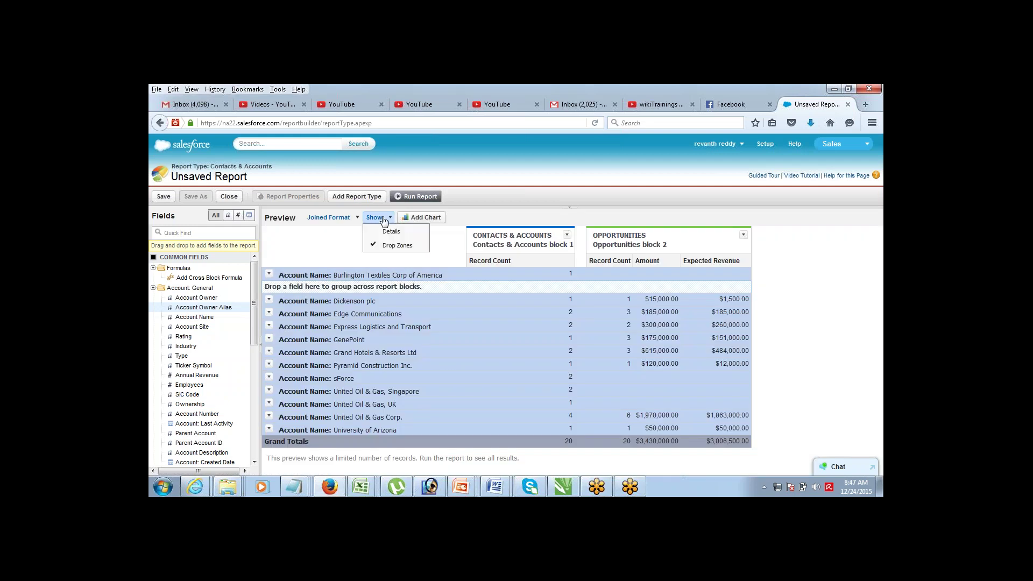
{"action": "left_click", "coordinate": [388, 245]}
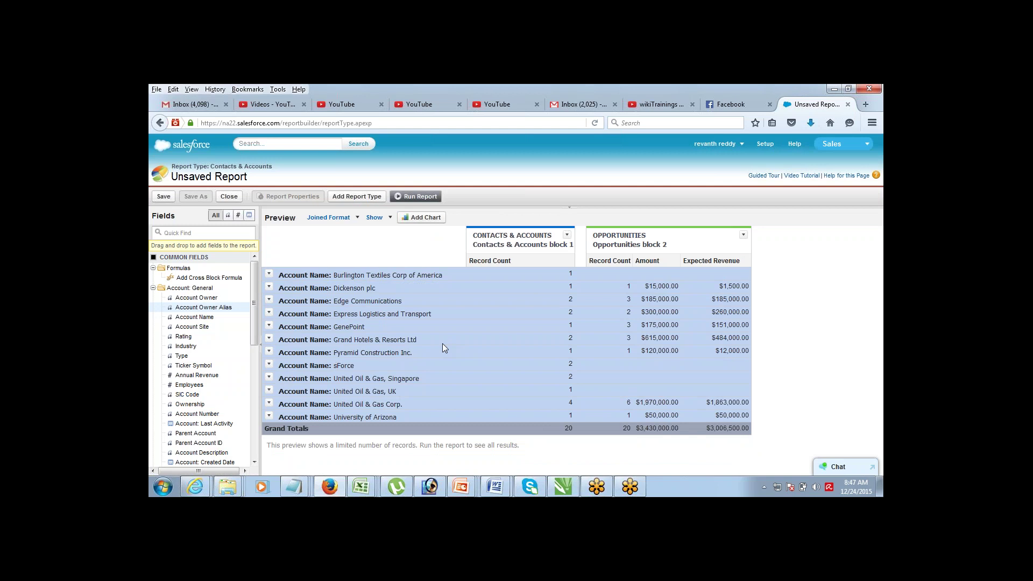
Add the Cases report type from Customer Support Reports to the joined report and hide the drop zones again
{"action": "left_click", "coordinate": [363, 197]}
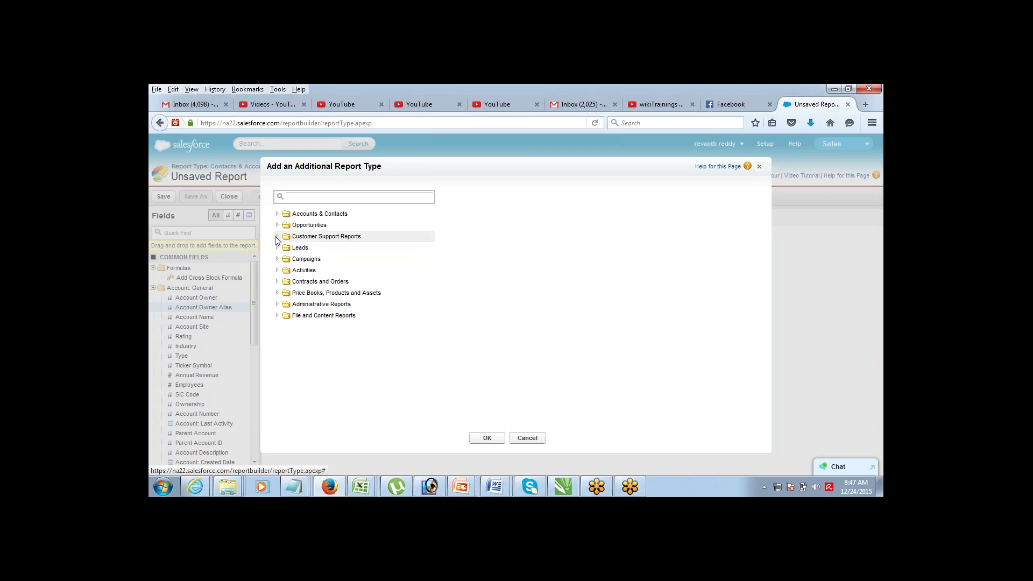
{"action": "left_click", "coordinate": [276, 237]}
{"action": "left_click", "coordinate": [302, 249]}
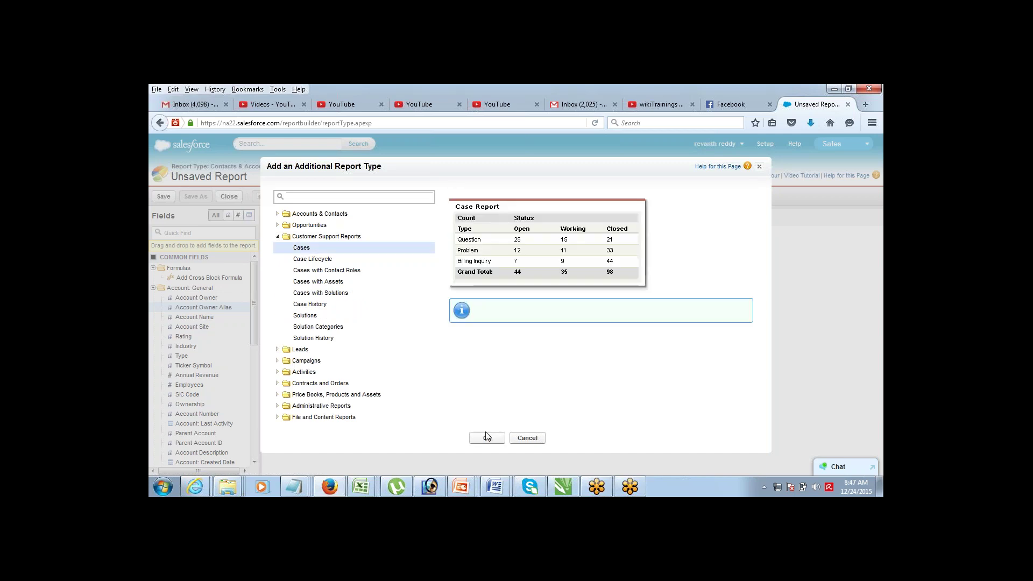
{"action": "left_click", "coordinate": [487, 437]}
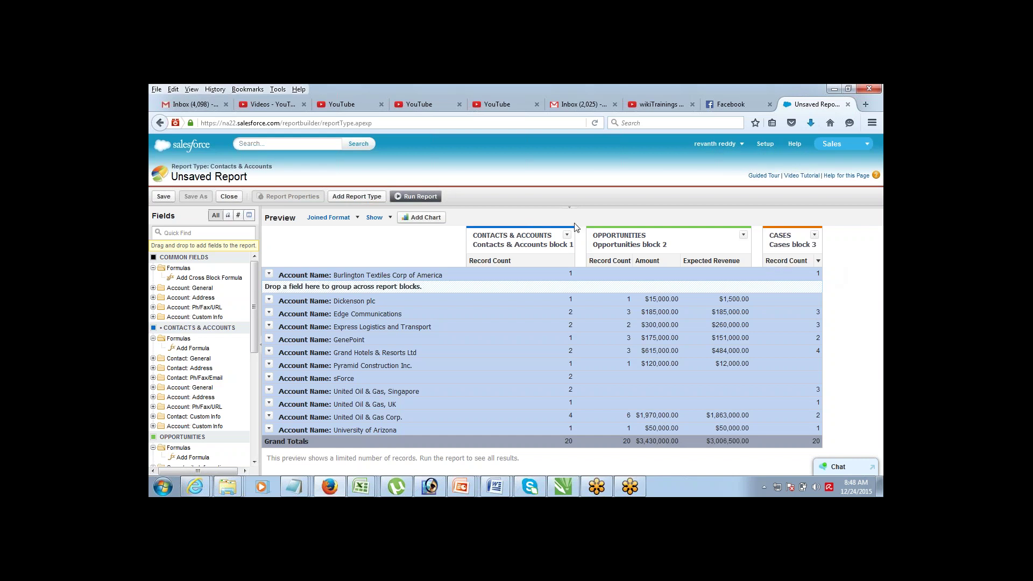
{"action": "left_click", "coordinate": [375, 217]}
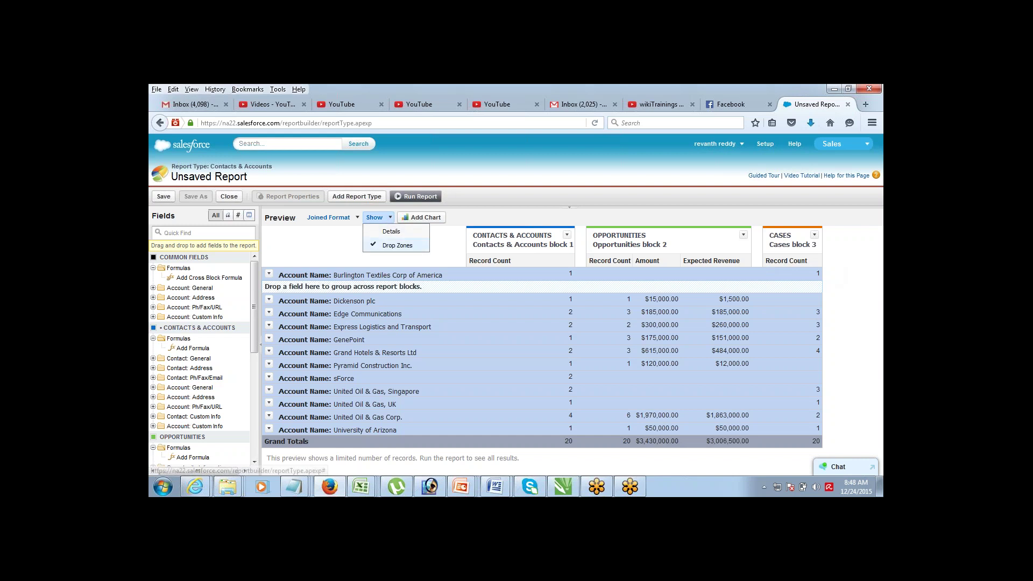
{"action": "left_click", "coordinate": [393, 245]}
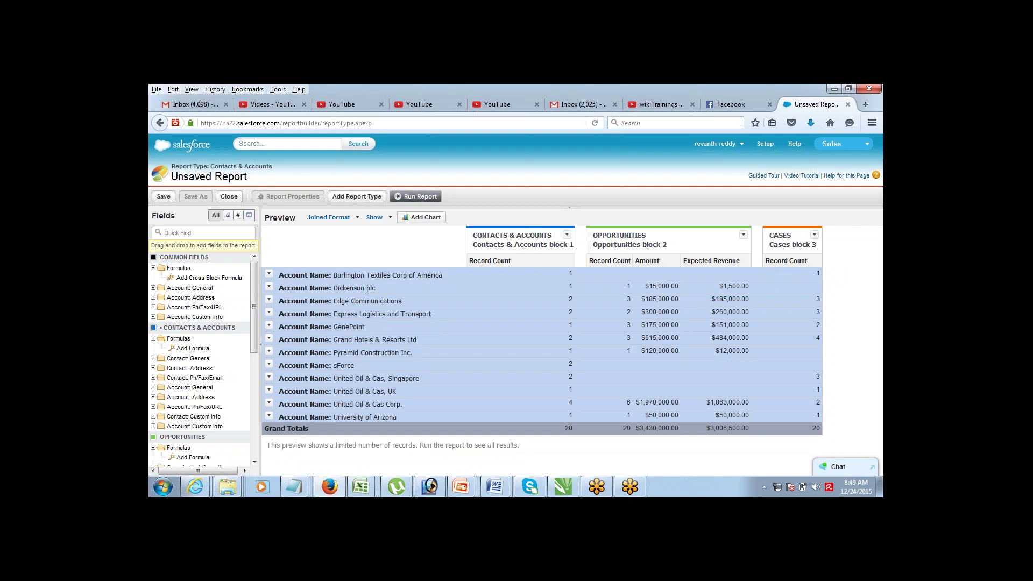
{"action": "left_click_drag", "start_coordinate": [341, 287], "coordinate": [408, 302]}
{"action": "left_click_drag", "start_coordinate": [648, 285], "coordinate": [676, 286]}
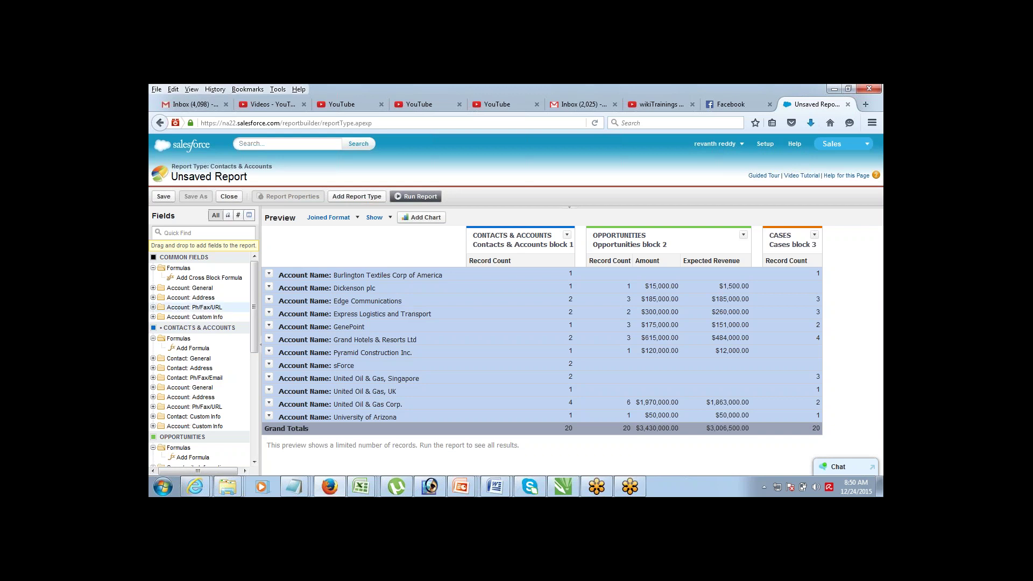
Switch to the install file in Notepad and add "Collection of Reports" and "Reports displayed in the form of charts/ graphs" under Dashboards
{"action": "mouse_move", "coordinate": [294, 486]}
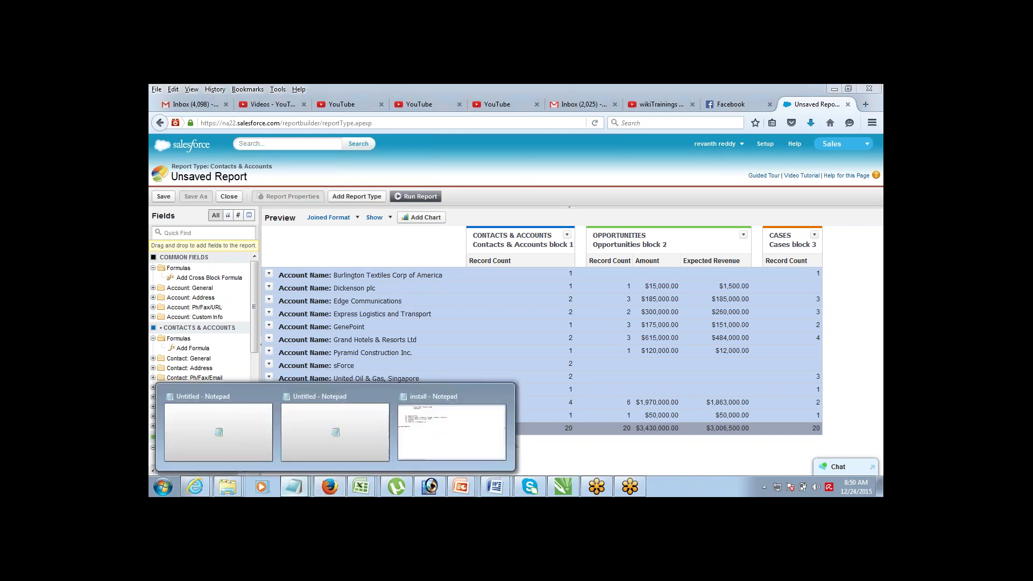
{"action": "left_click", "coordinate": [467, 450]}
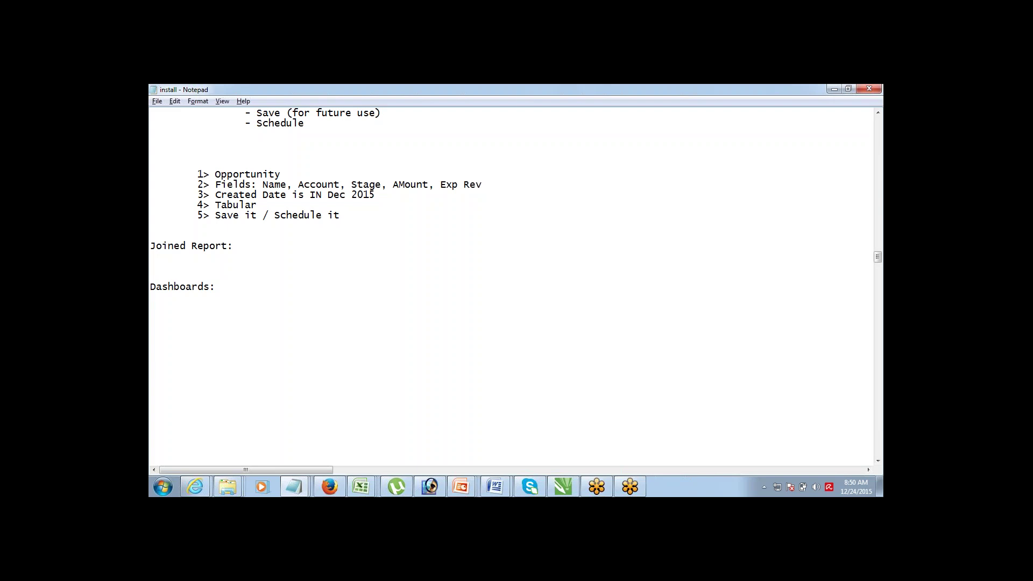
{"action": "type", "text": "Collection of Reports"}
{"action": "type", "text": "R"}
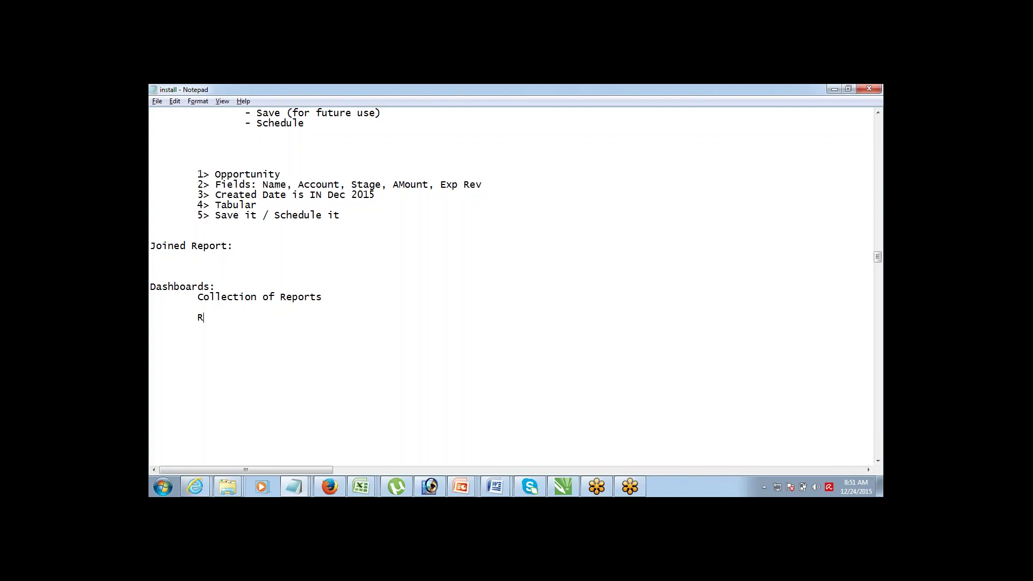
{"action": "type", "text": "eports displayed in the forms of"}
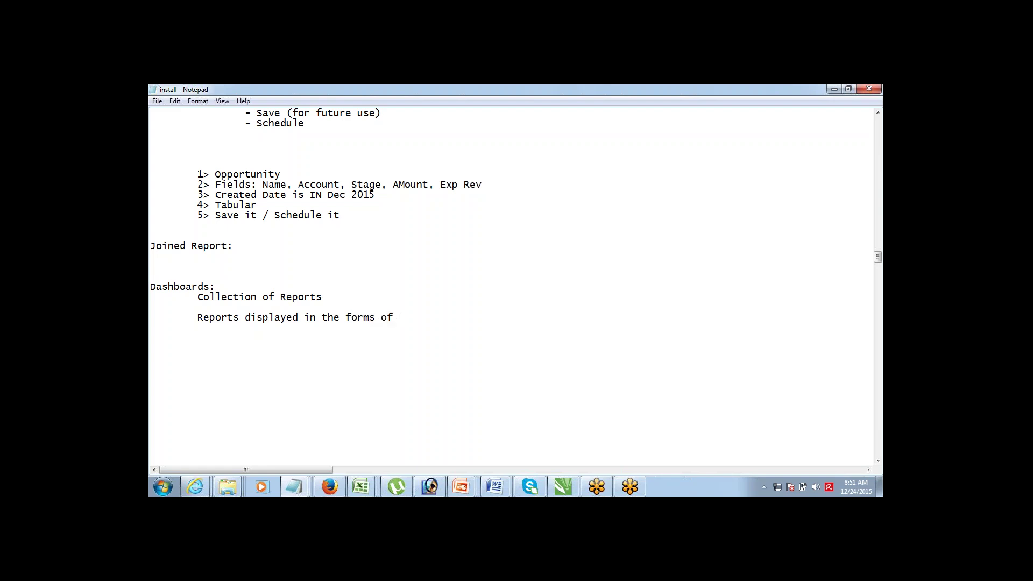
{"action": "type", "text": " chat"}
{"action": "key", "text": "BackSpace"}
{"action": "key", "text": "End"}
{"action": "key", "text": "BackSpace"}
{"action": "type", "text": "rts/ graphs"}
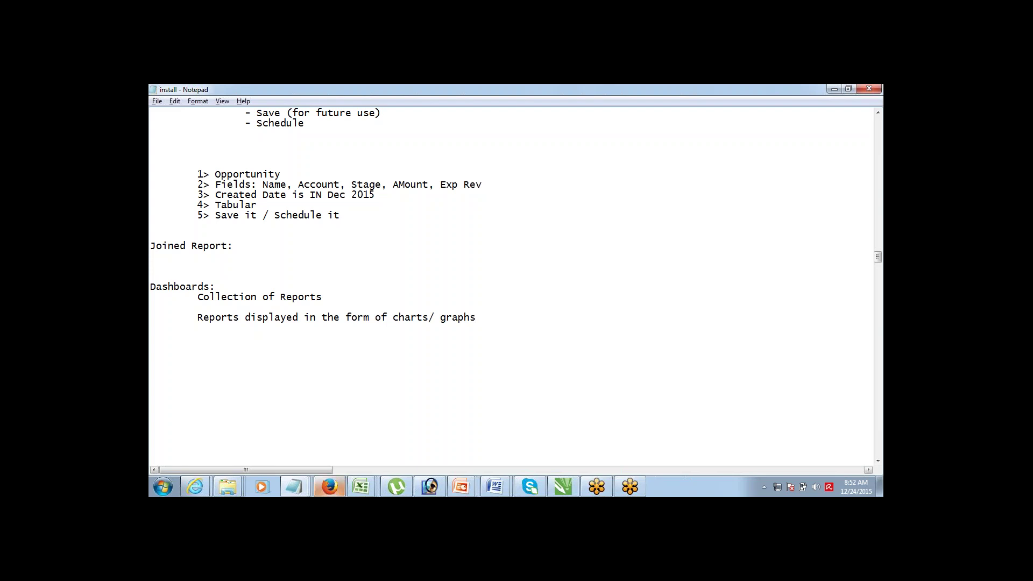
Switch back to Salesforce in Firefox, leave the report builder for the Reports page, and start a new dashboard
{"action": "mouse_move", "coordinate": [339, 494]}
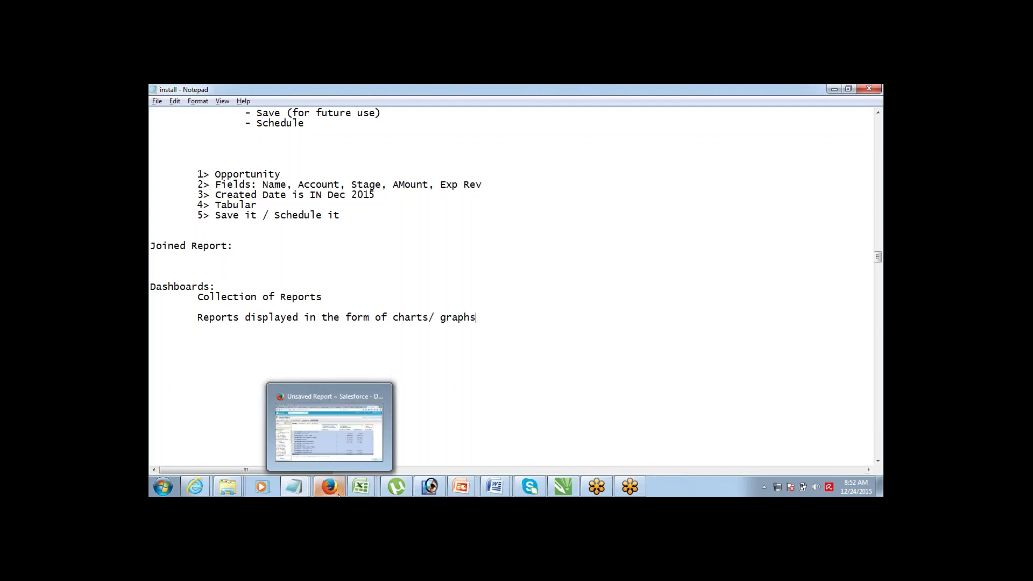
{"action": "left_click", "coordinate": [331, 402]}
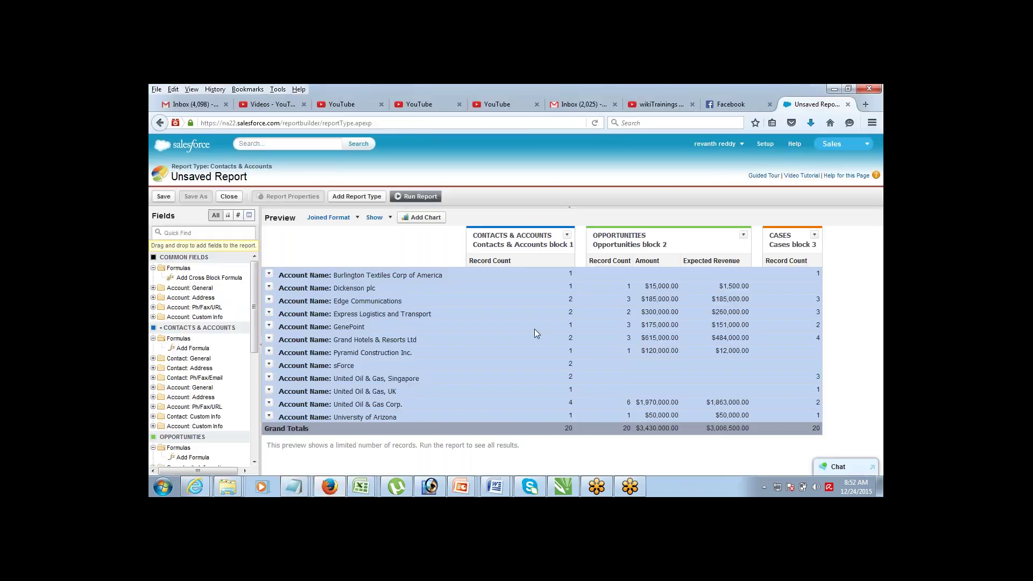
{"action": "left_click", "coordinate": [766, 145]}
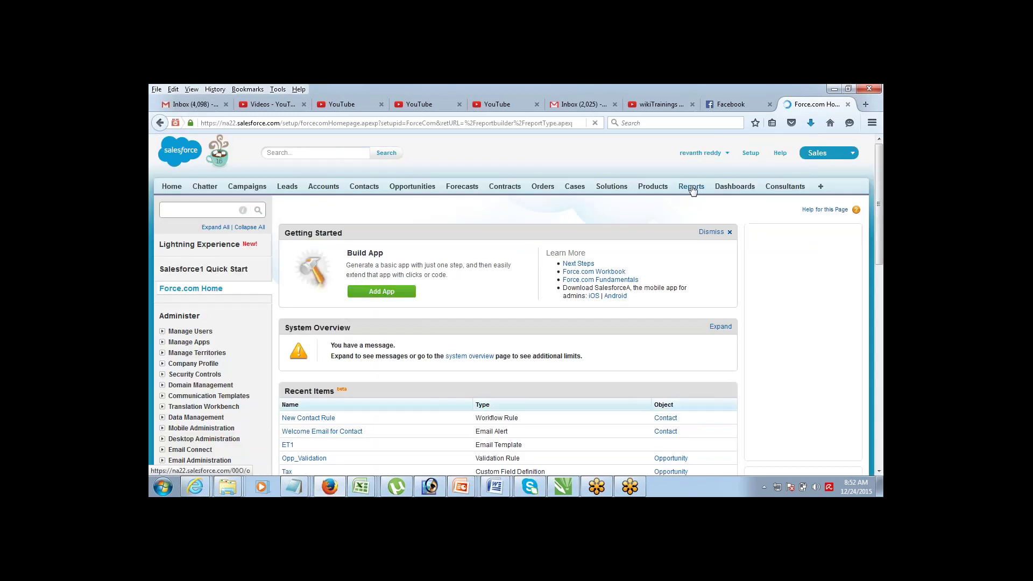
{"action": "left_click", "coordinate": [691, 187]}
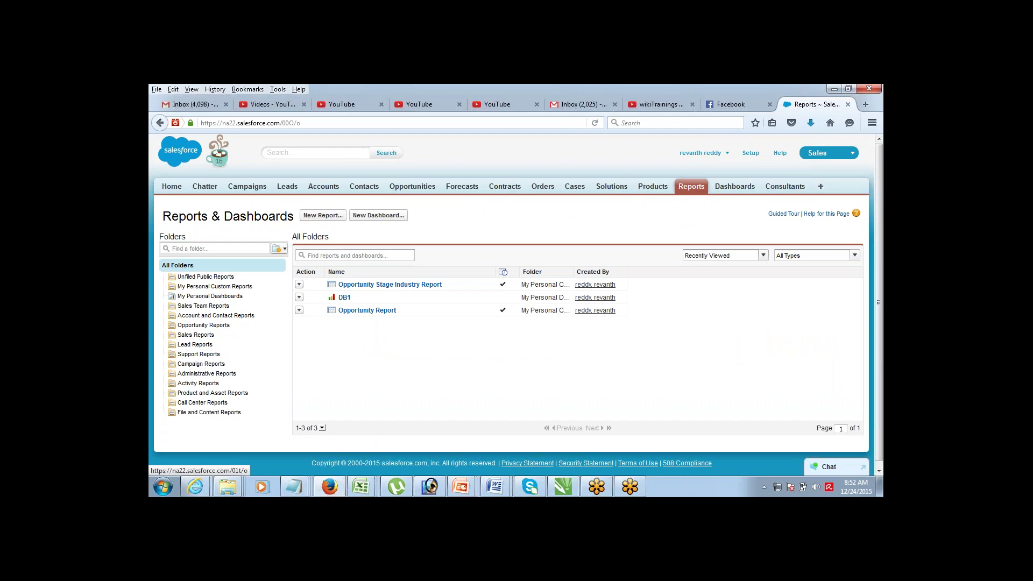
{"action": "left_click", "coordinate": [381, 216]}
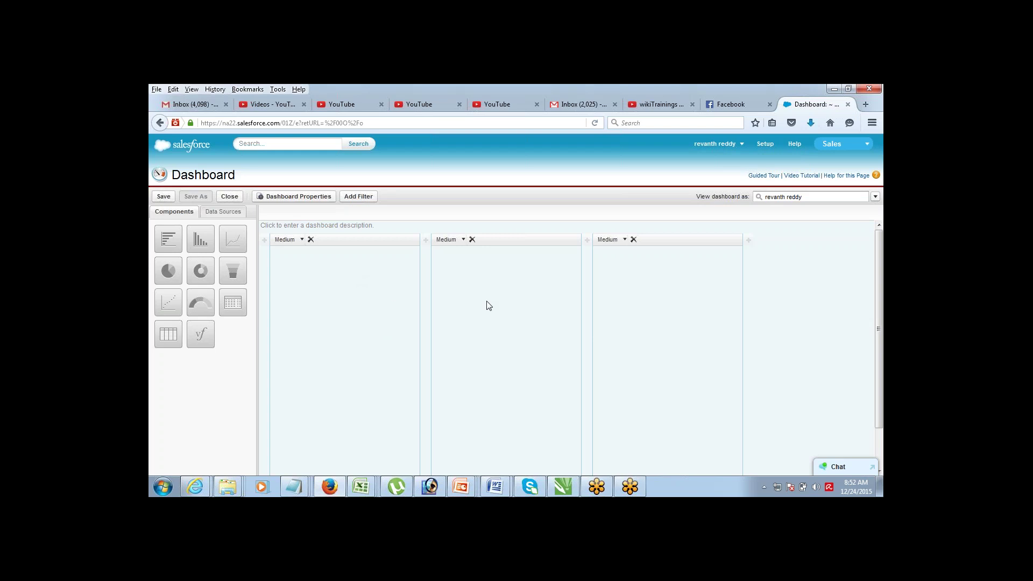
Place Opportunity Report, Opportunity Stage Industry Report and Opportunity Report as data sources in the dashboard's first, second and third columns
{"action": "left_click", "coordinate": [223, 215]}
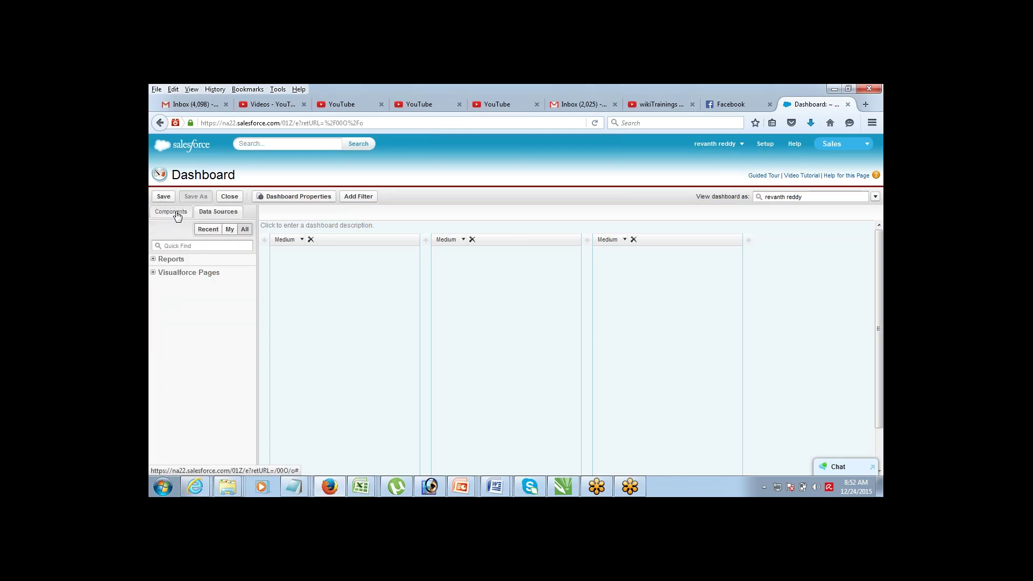
{"action": "left_click", "coordinate": [174, 212]}
{"action": "left_click", "coordinate": [223, 214]}
{"action": "left_click", "coordinate": [153, 260]}
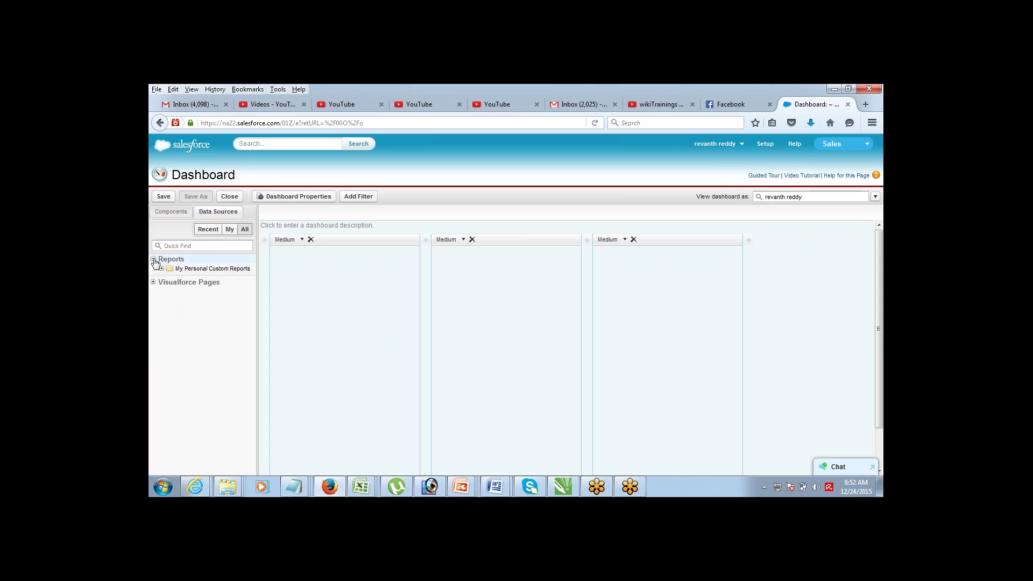
{"action": "left_click", "coordinate": [162, 269]}
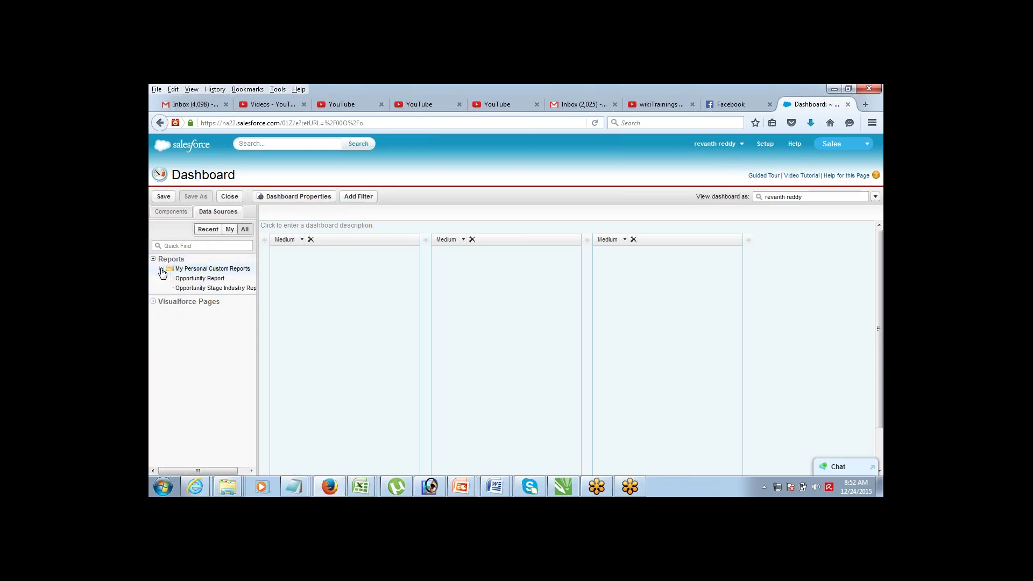
{"action": "left_click_drag", "start_coordinate": [195, 281], "coordinate": [339, 290]}
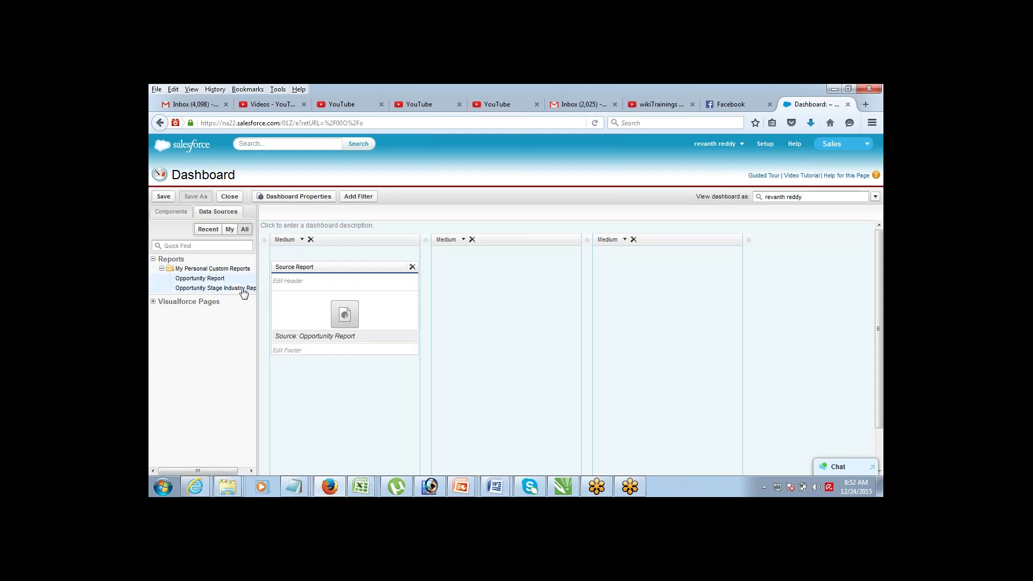
{"action": "left_click_drag", "start_coordinate": [236, 289], "coordinate": [495, 296]}
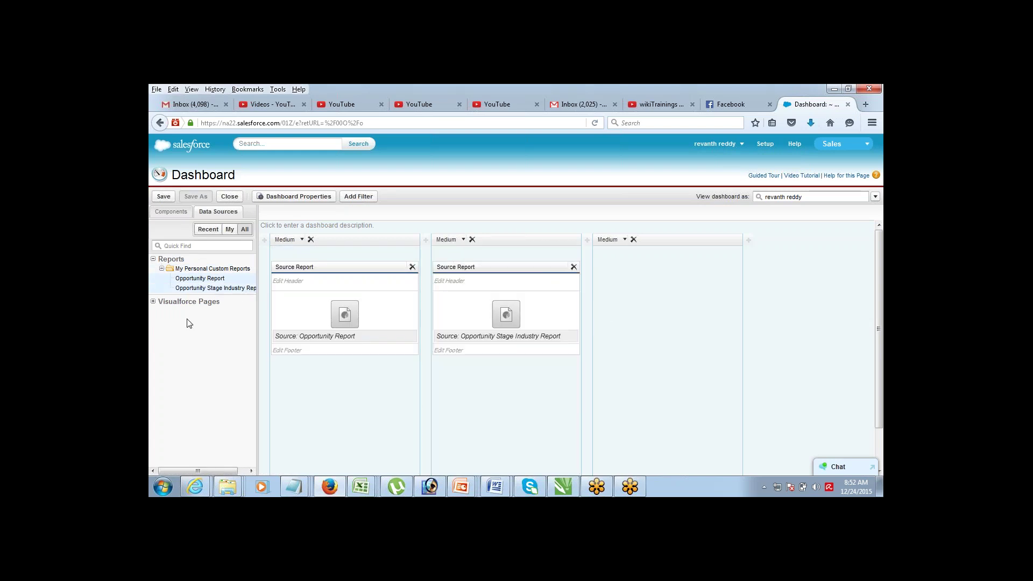
{"action": "left_click_drag", "start_coordinate": [210, 278], "coordinate": [667, 304]}
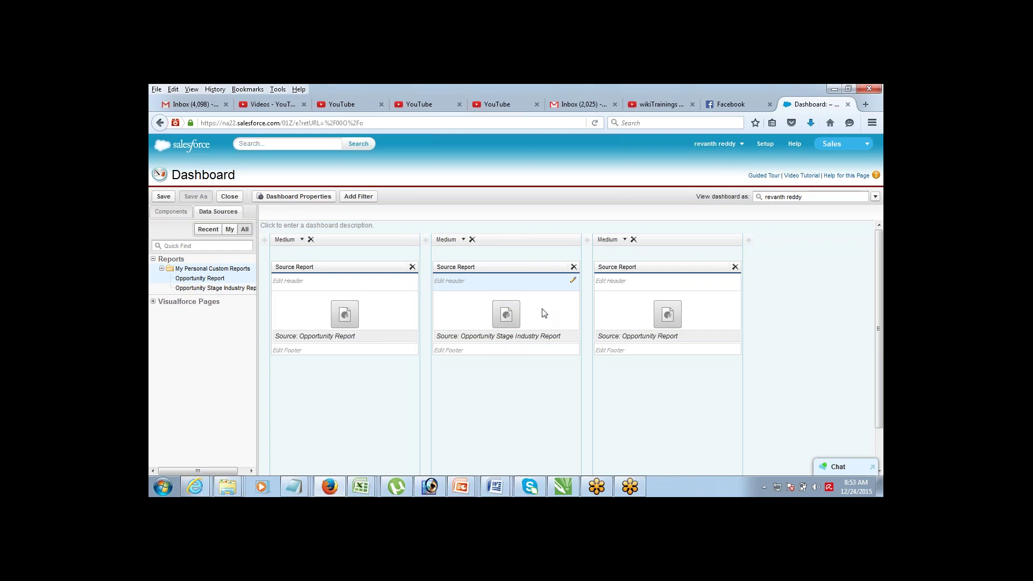
Apply a pie chart, vertical bar chart and donut chart to the source reports in the dashboard's first, second and third columns
{"action": "left_click", "coordinate": [171, 211]}
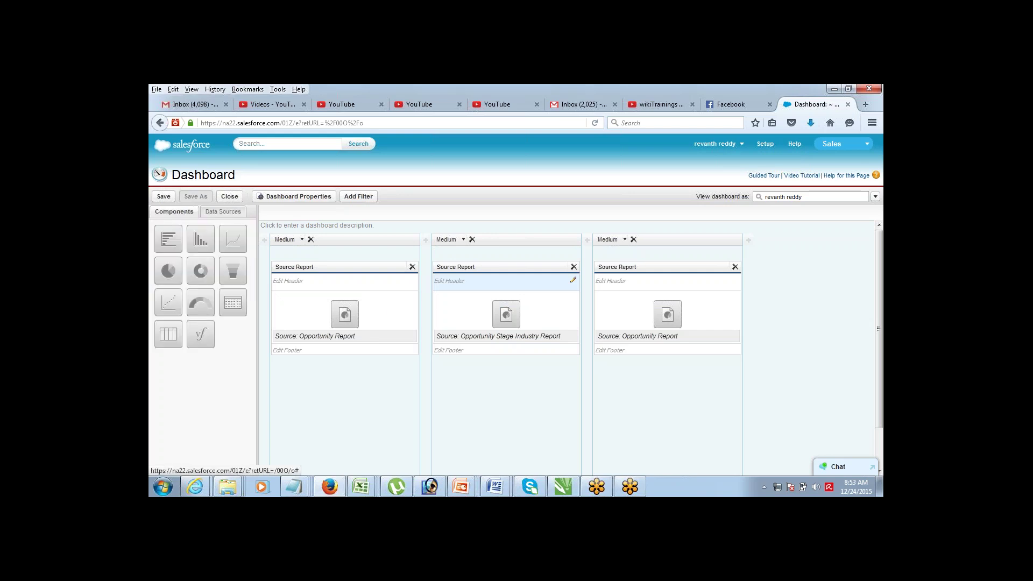
{"action": "left_click_drag", "start_coordinate": [176, 277], "coordinate": [334, 315]}
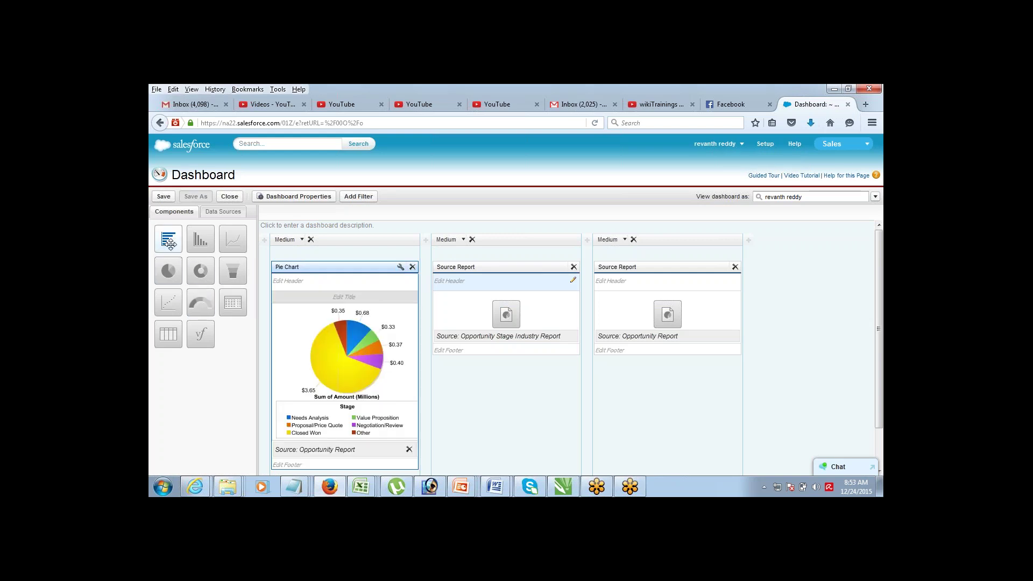
{"action": "left_click_drag", "start_coordinate": [169, 239], "coordinate": [425, 321]}
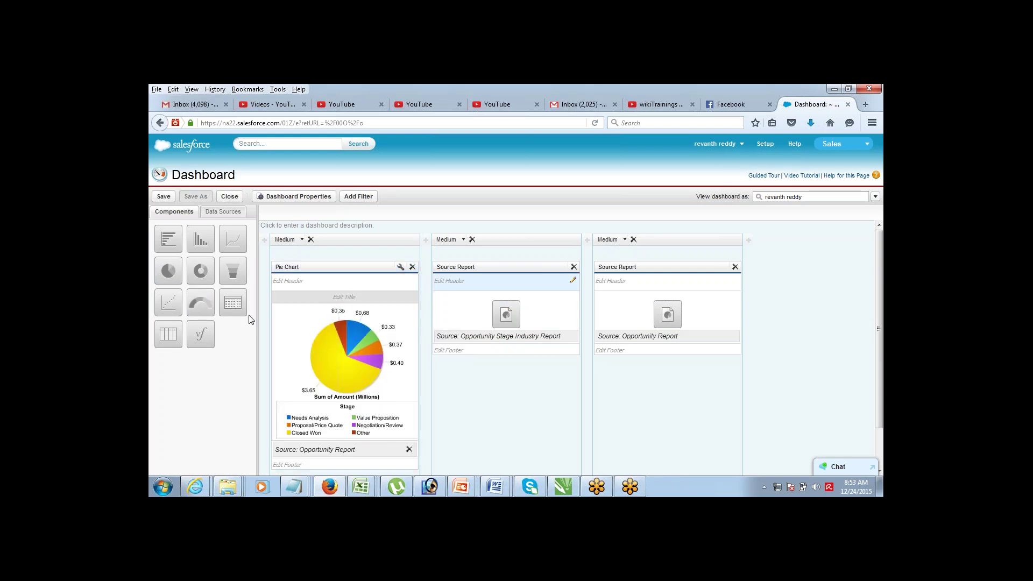
{"action": "left_click_drag", "start_coordinate": [200, 239], "coordinate": [531, 323]}
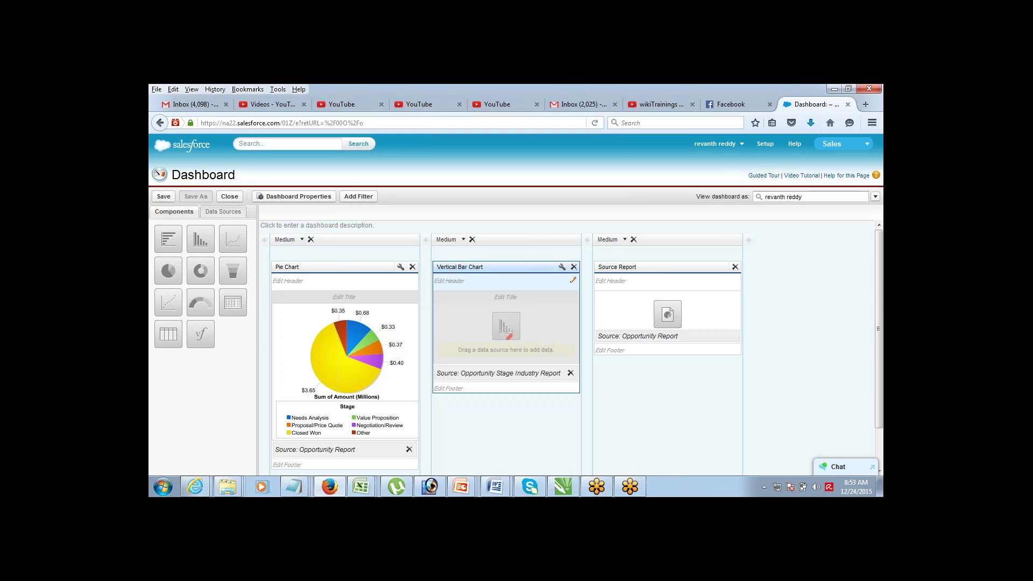
{"action": "left_click_drag", "start_coordinate": [200, 271], "coordinate": [656, 344]}
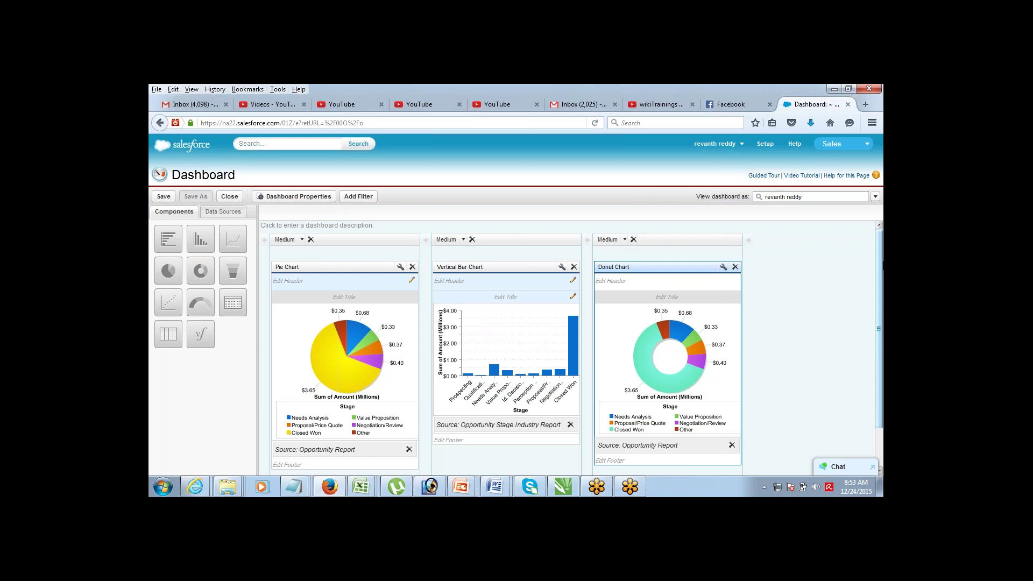
Title the pie chart "Sales Report", the vertical bar chart "Campaigns Report" and the donut chart "Customer Satisfaction"
{"action": "scroll", "coordinate": [879, 260], "scroll_direction": "down", "scroll_amount": 1}
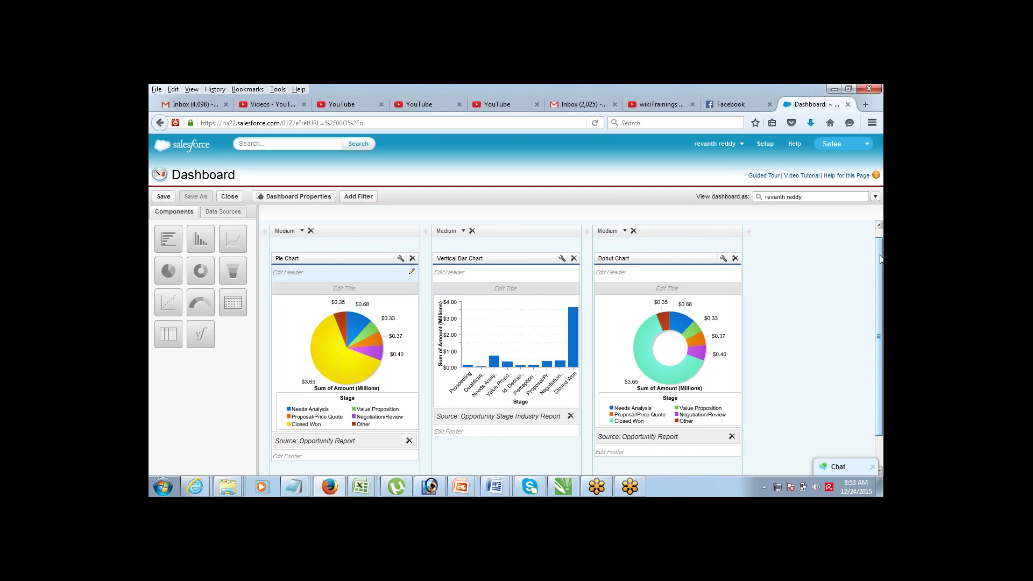
{"action": "mouse_move", "coordinate": [881, 259]}
{"action": "left_mouse_down"}
{"action": "mouse_move", "coordinate": [878, 275]}
{"action": "mouse_move", "coordinate": [877, 251]}
{"action": "left_mouse_up"}
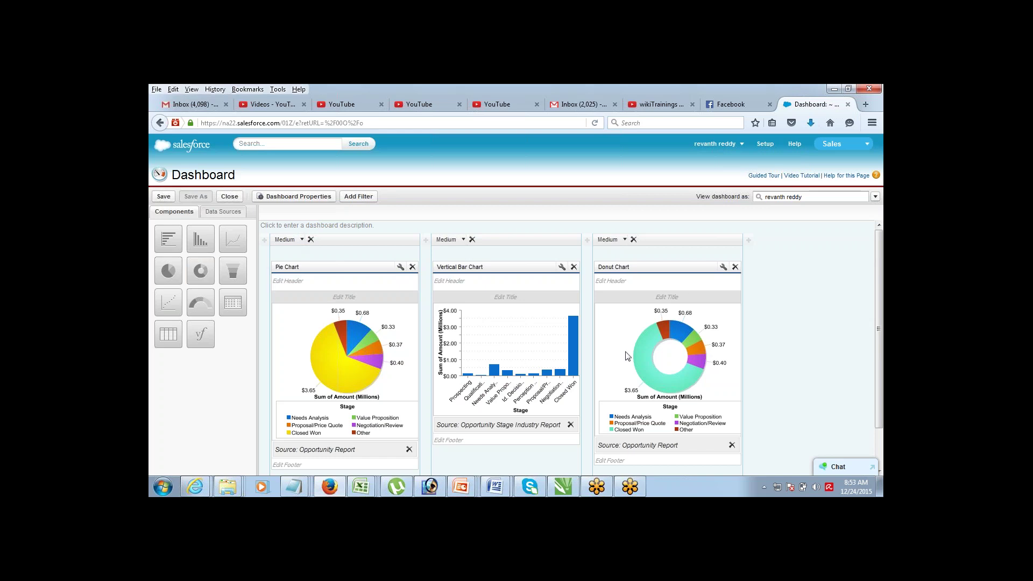
{"action": "scroll", "coordinate": [880, 245], "scroll_direction": "down", "scroll_amount": 2}
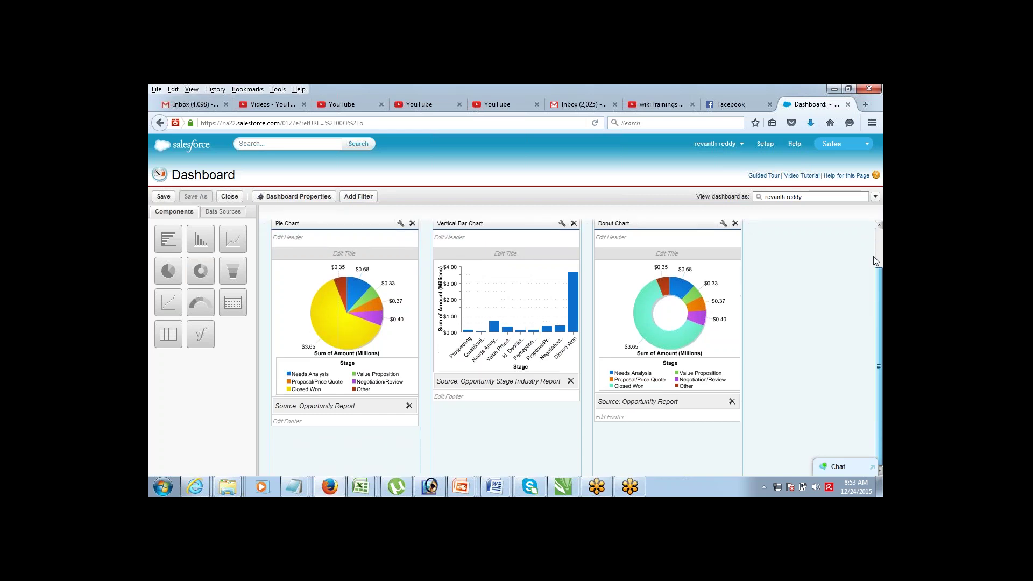
{"action": "scroll", "coordinate": [881, 245], "scroll_direction": "up", "scroll_amount": 2}
{"action": "left_click", "coordinate": [349, 299]}
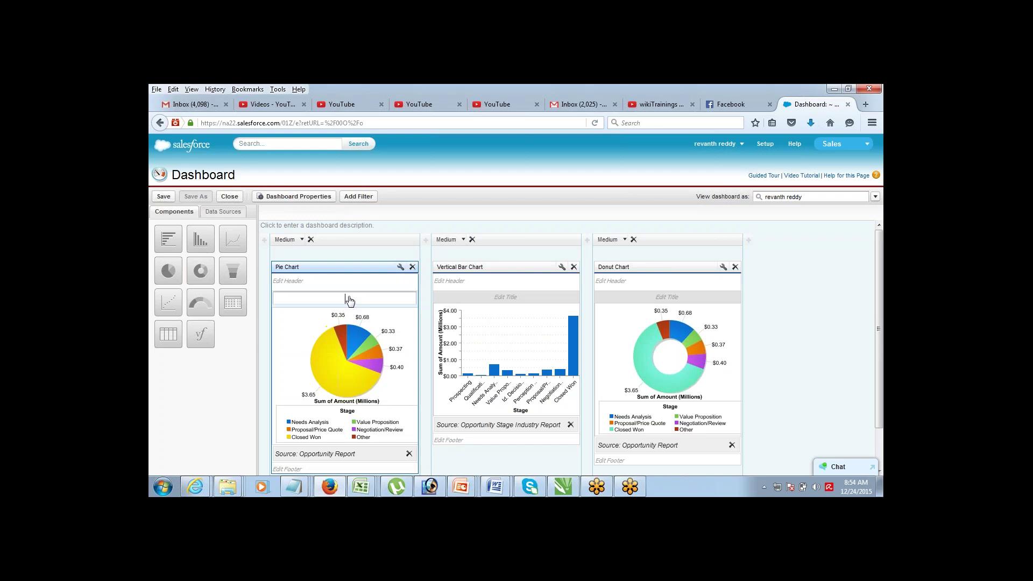
{"action": "type", "text": "Sales Report"}
{"action": "left_click", "coordinate": [506, 299]}
{"action": "type", "text": "Cam"}
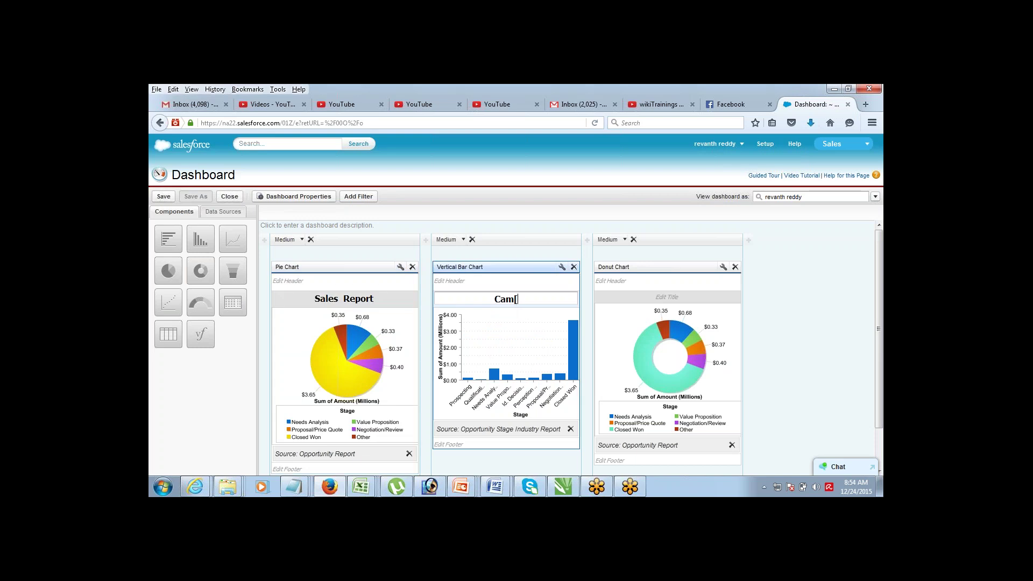
{"action": "type", "text": "paigns Report"}
{"action": "left_click", "coordinate": [673, 300]}
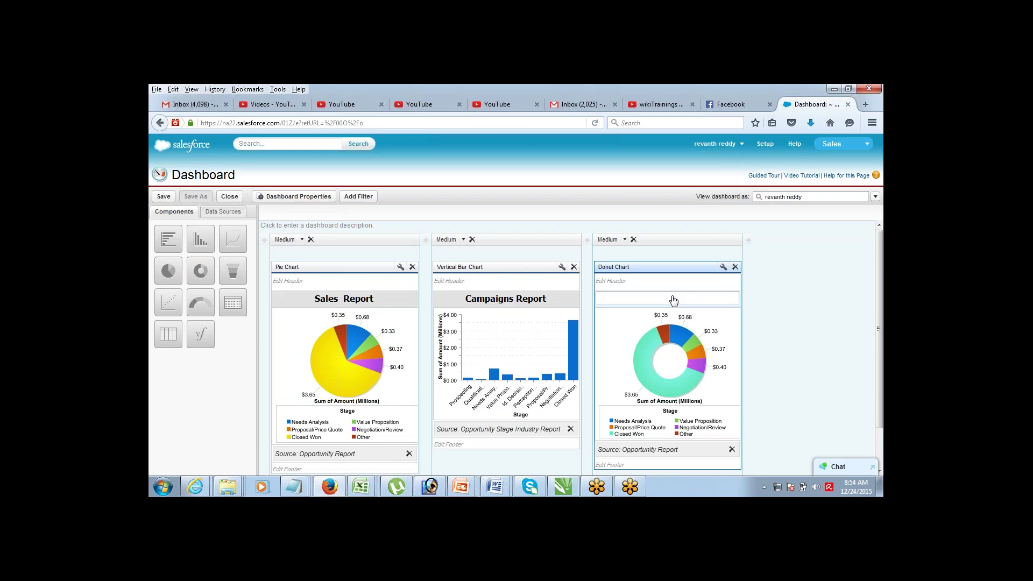
{"action": "type", "text": "Customer Satisfaction"}
{"action": "left_click", "coordinate": [774, 328]}
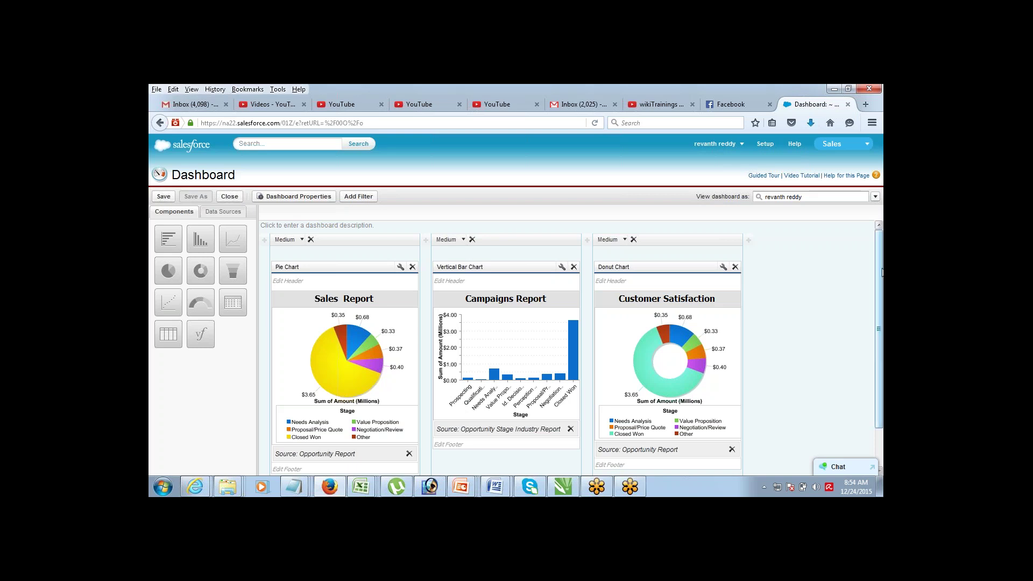
Use Opportunity Stage Industry Report for the pie chart and a new source below it, and add Opportunity Report below the other two charts
{"action": "scroll", "coordinate": [836, 334], "scroll_direction": "down", "scroll_amount": 2}
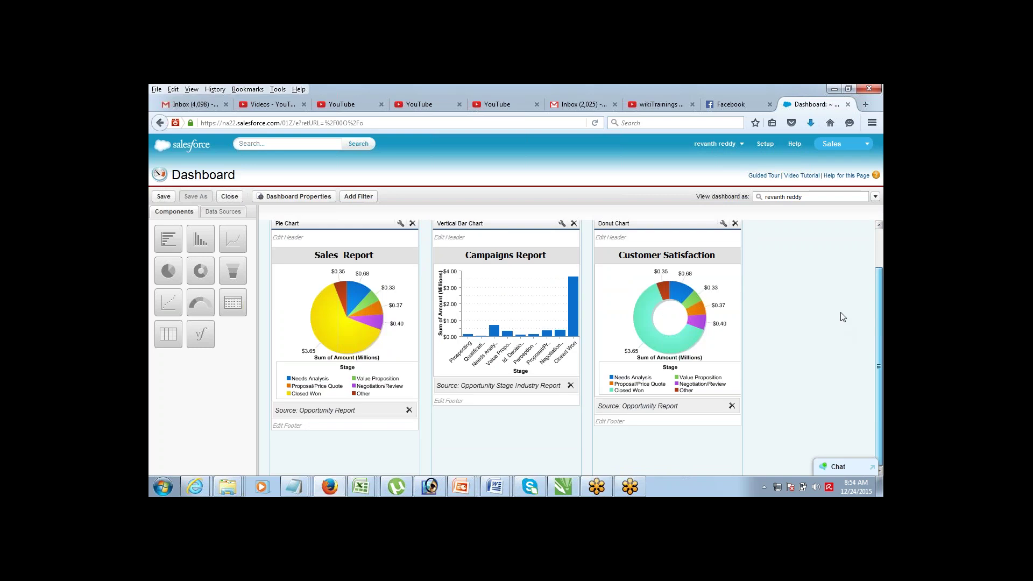
{"action": "scroll", "coordinate": [866, 272], "scroll_direction": "up", "scroll_amount": 2}
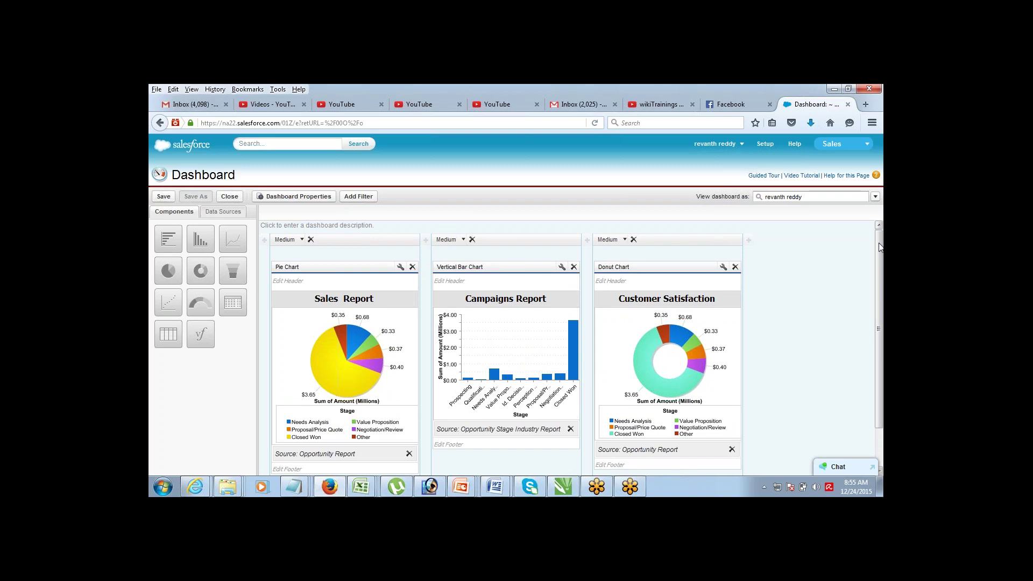
{"action": "scroll", "coordinate": [880, 247], "scroll_direction": "down", "scroll_amount": 2}
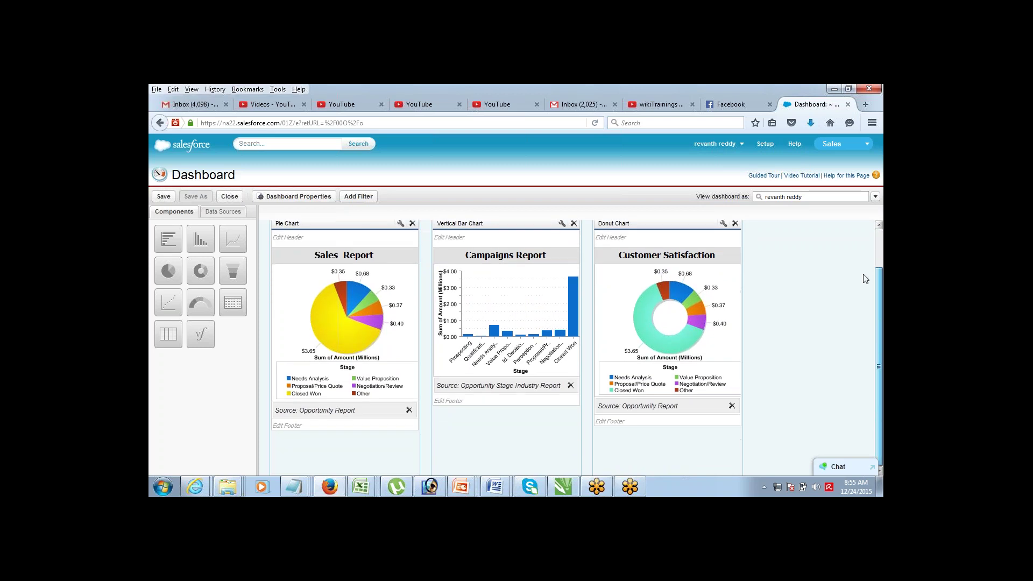
{"action": "scroll", "coordinate": [873, 250], "scroll_direction": "up", "scroll_amount": 2}
{"action": "scroll", "coordinate": [841, 318], "scroll_direction": "down", "scroll_amount": 2}
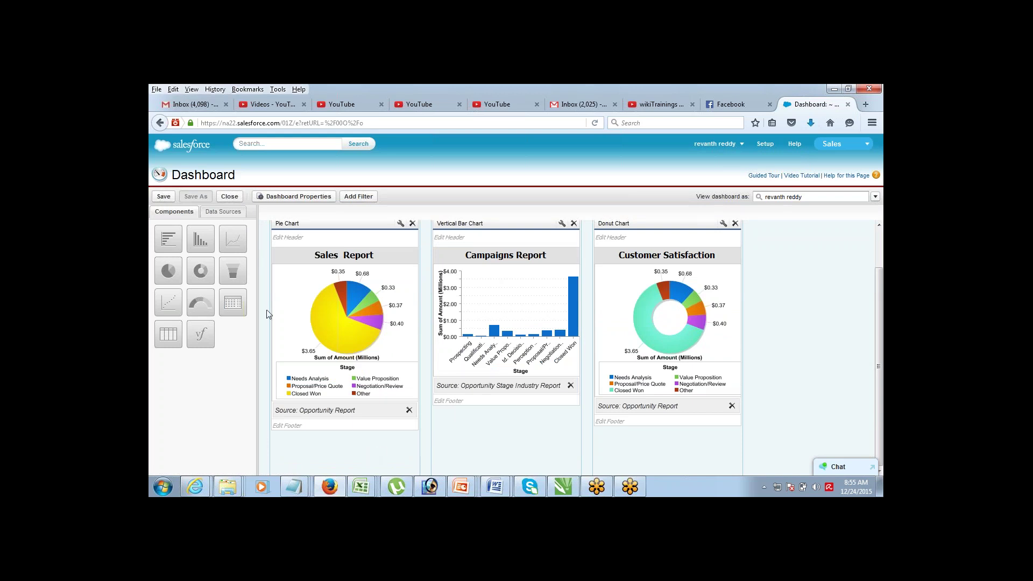
{"action": "left_click", "coordinate": [234, 216]}
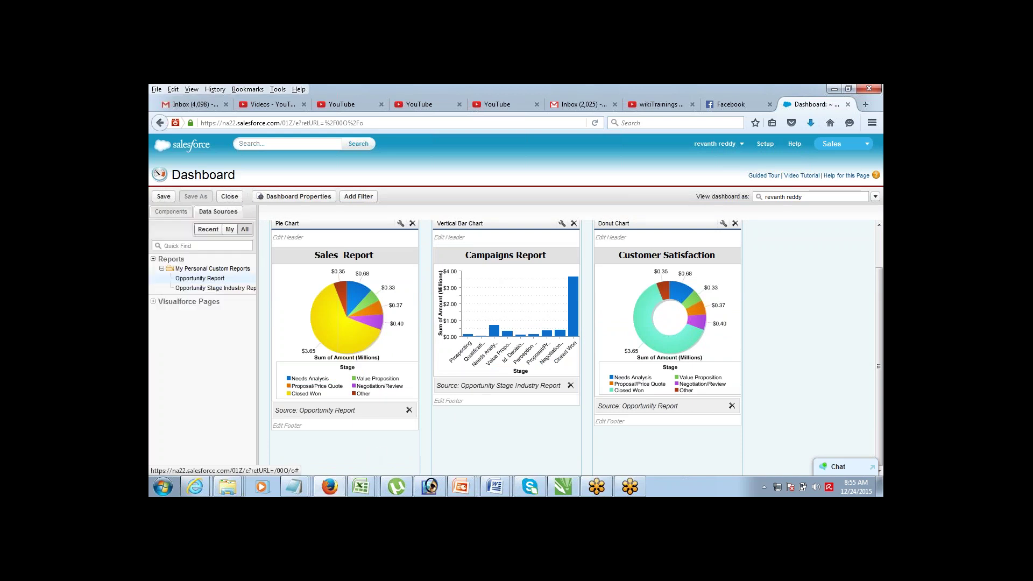
{"action": "left_click_drag", "start_coordinate": [202, 288], "coordinate": [323, 409]}
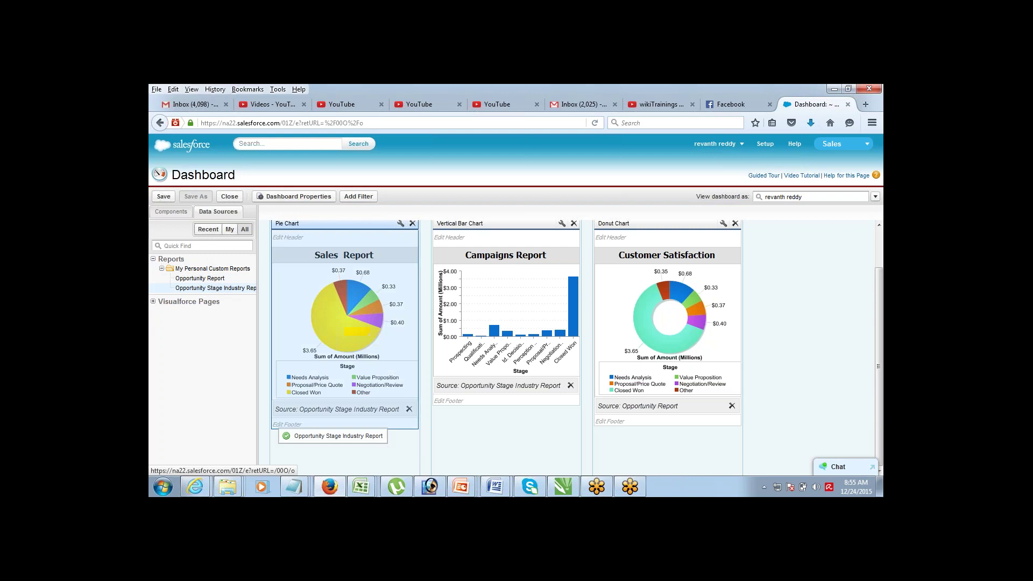
{"action": "left_click_drag", "start_coordinate": [274, 425], "coordinate": [276, 430]}
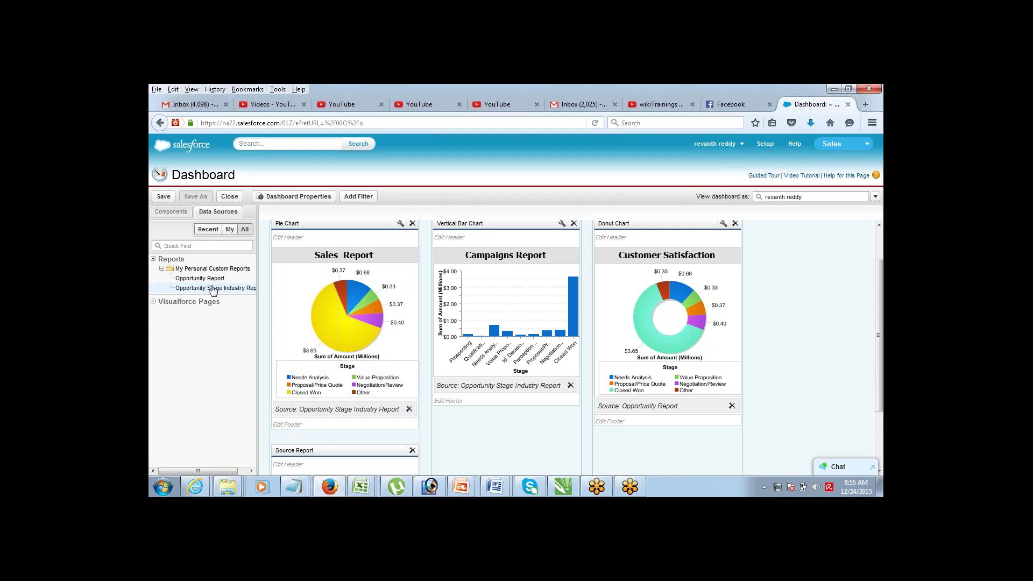
{"action": "left_click_drag", "start_coordinate": [215, 278], "coordinate": [506, 454]}
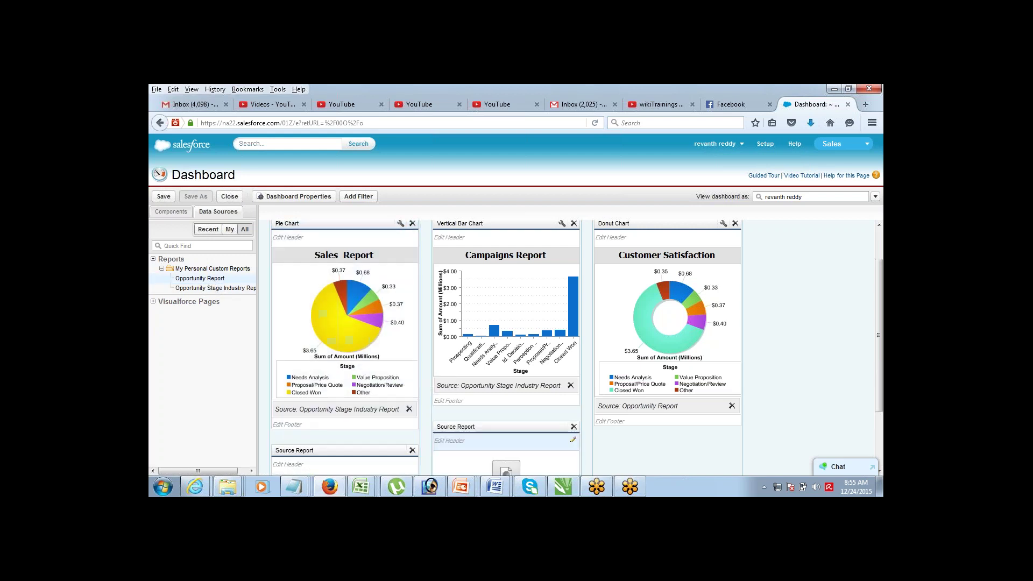
{"action": "left_click_drag", "start_coordinate": [218, 279], "coordinate": [597, 437]}
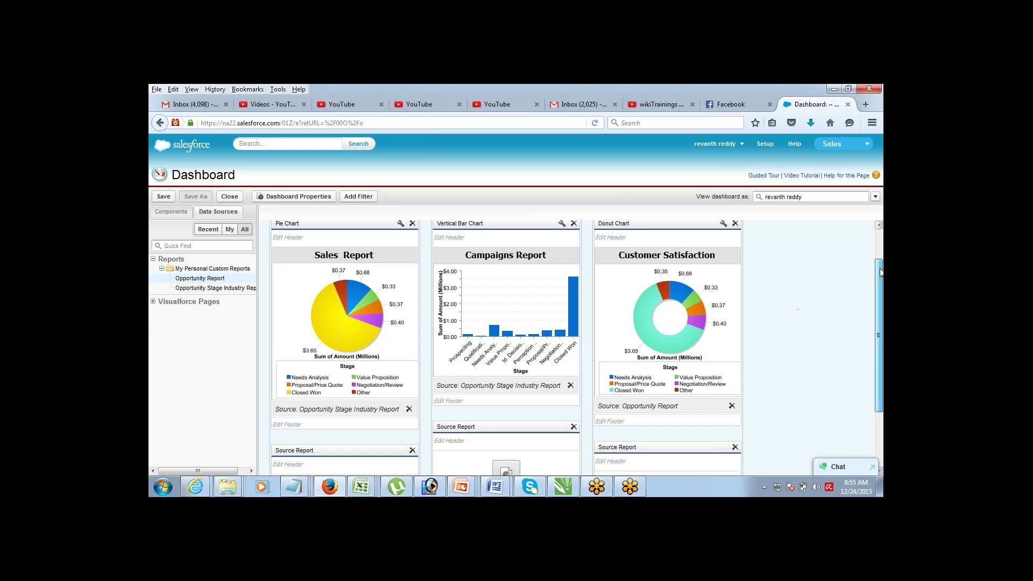
Apply a line chart, donut chart and horizontal bar chart to the second-row sources in the first, second and third columns
{"action": "left_click_drag", "start_coordinate": [880, 274], "coordinate": [833, 356]}
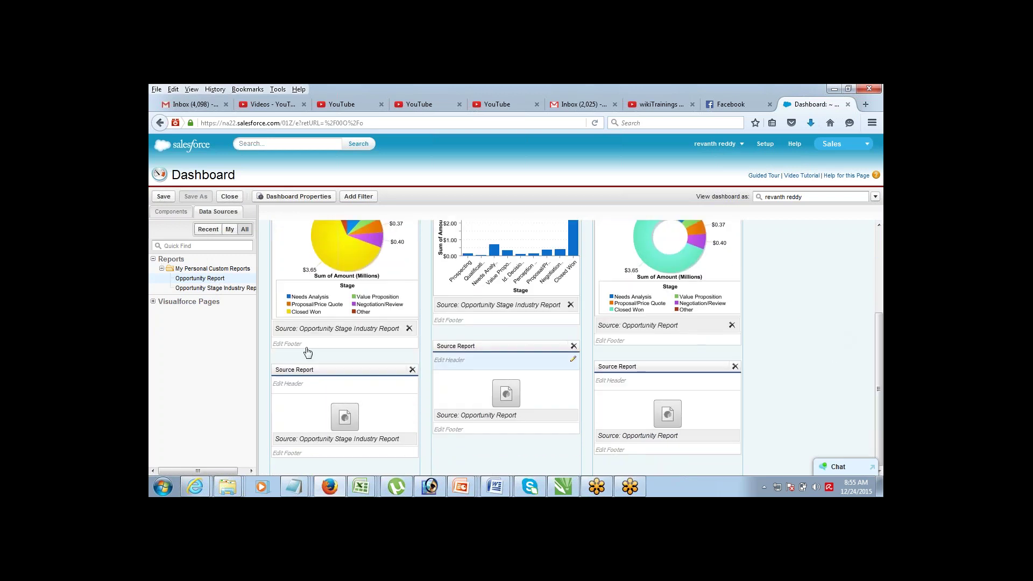
{"action": "left_click", "coordinate": [171, 212]}
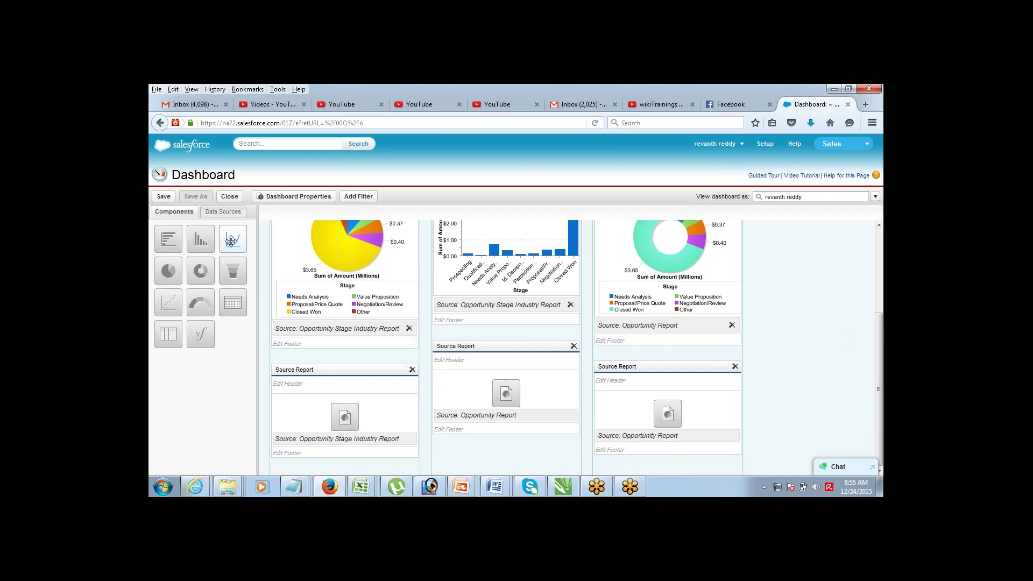
{"action": "left_click_drag", "start_coordinate": [232, 241], "coordinate": [342, 420]}
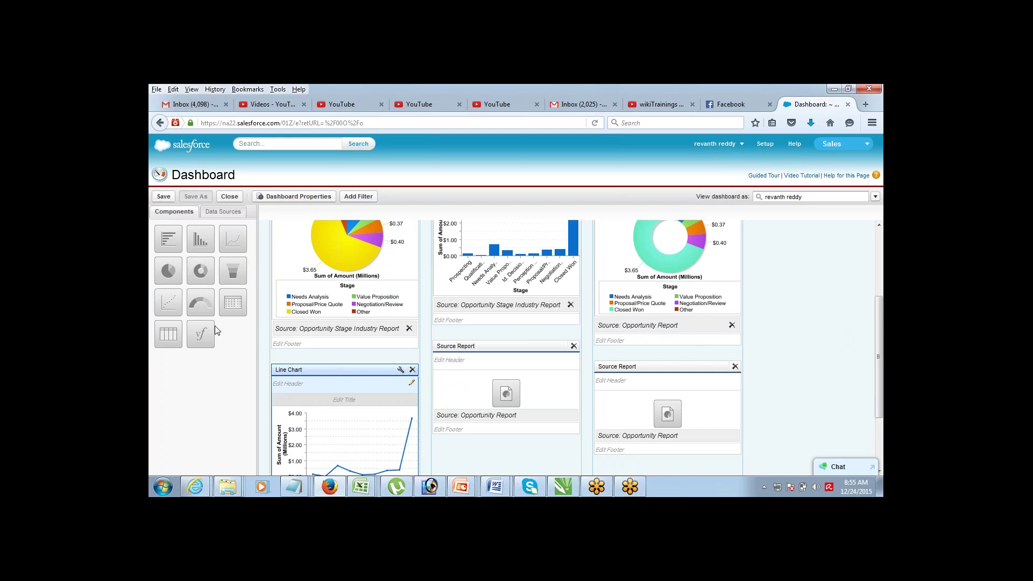
{"action": "left_click_drag", "start_coordinate": [195, 281], "coordinate": [543, 417]}
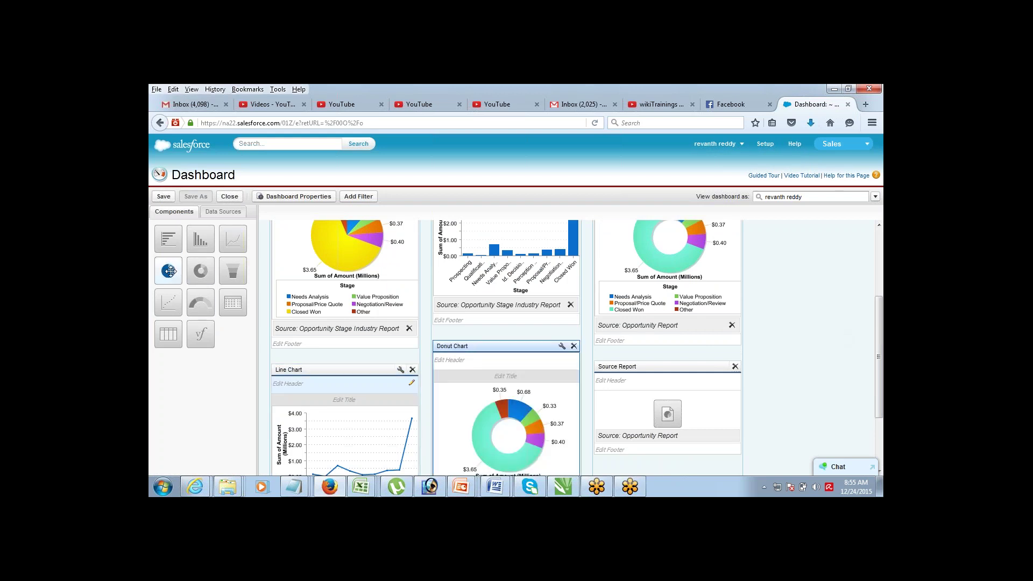
{"action": "left_click_drag", "start_coordinate": [193, 236], "coordinate": [666, 417]}
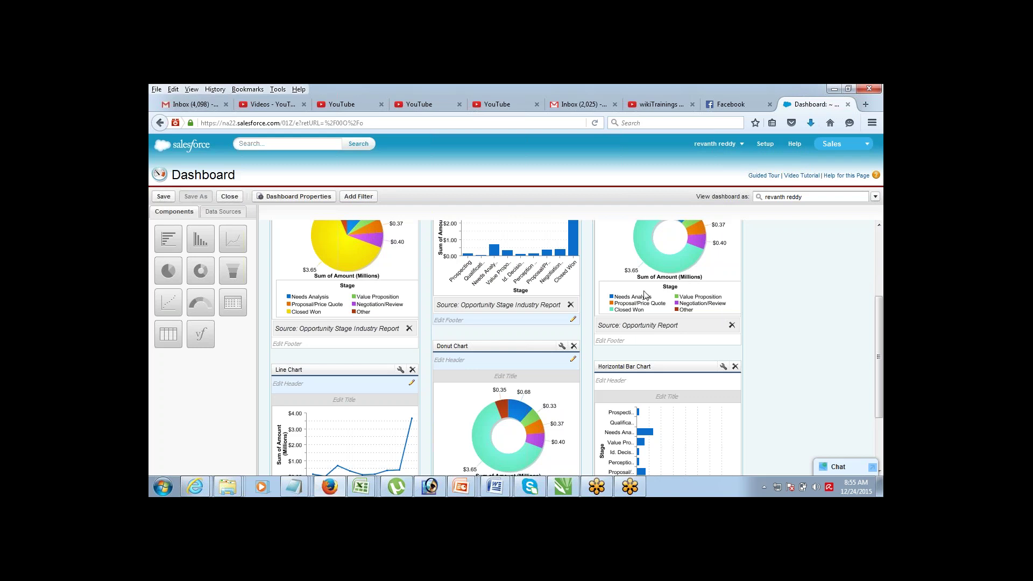
Try to save the dashboard to My Personal Dashboards with the title and unique name DB1
{"action": "scroll", "coordinate": [879, 225], "scroll_direction": "up", "scroll_amount": 5}
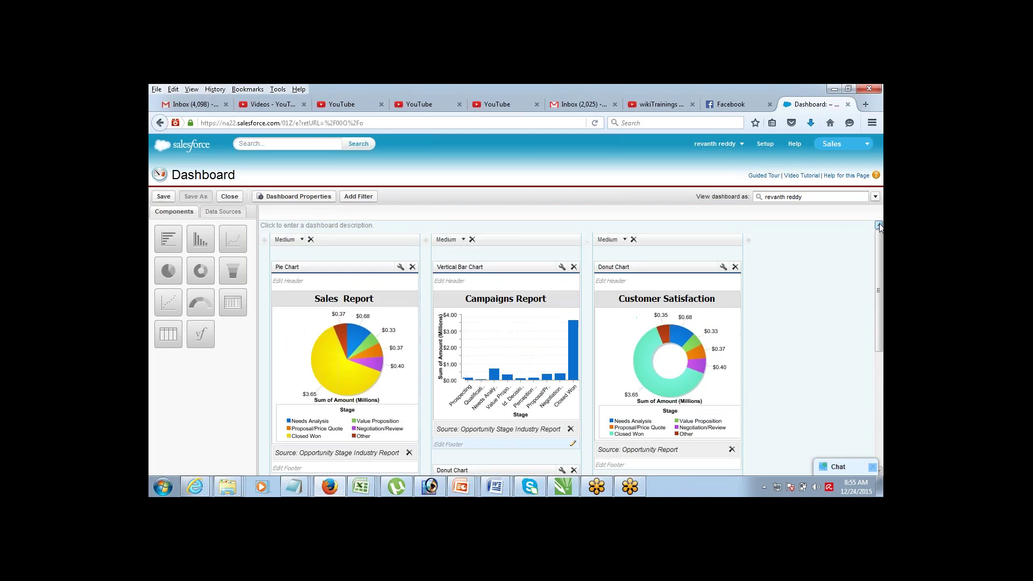
{"action": "scroll", "coordinate": [861, 269], "scroll_direction": "down", "scroll_amount": 7}
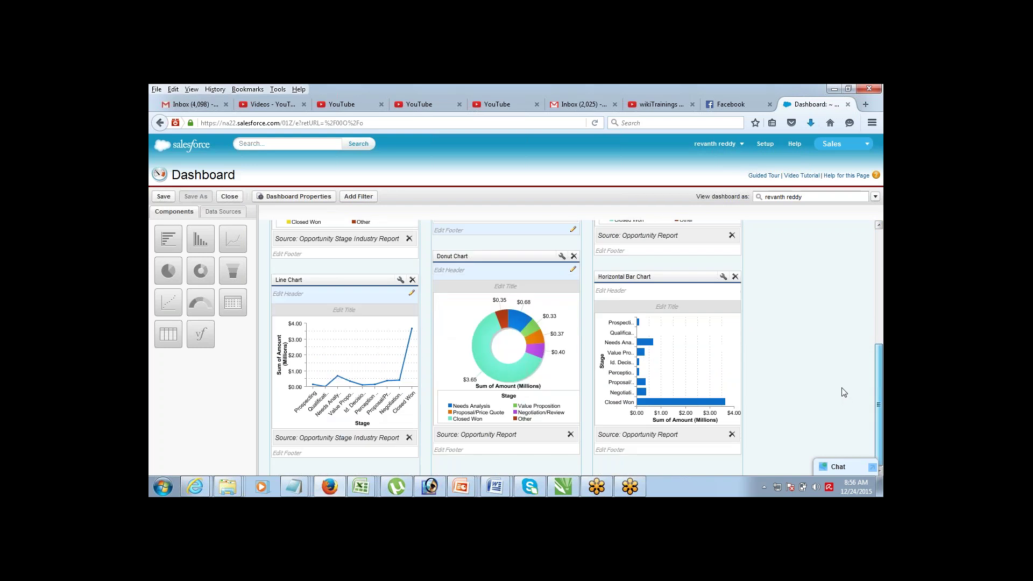
{"action": "scroll", "coordinate": [858, 284], "scroll_direction": "up", "scroll_amount": 6}
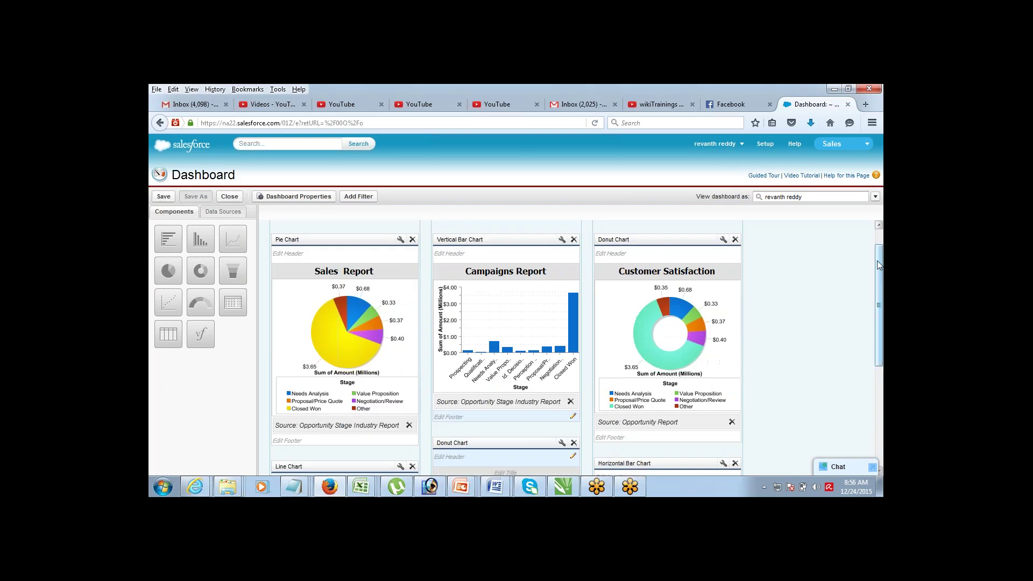
{"action": "scroll", "coordinate": [880, 225], "scroll_direction": "up", "scroll_amount": 1}
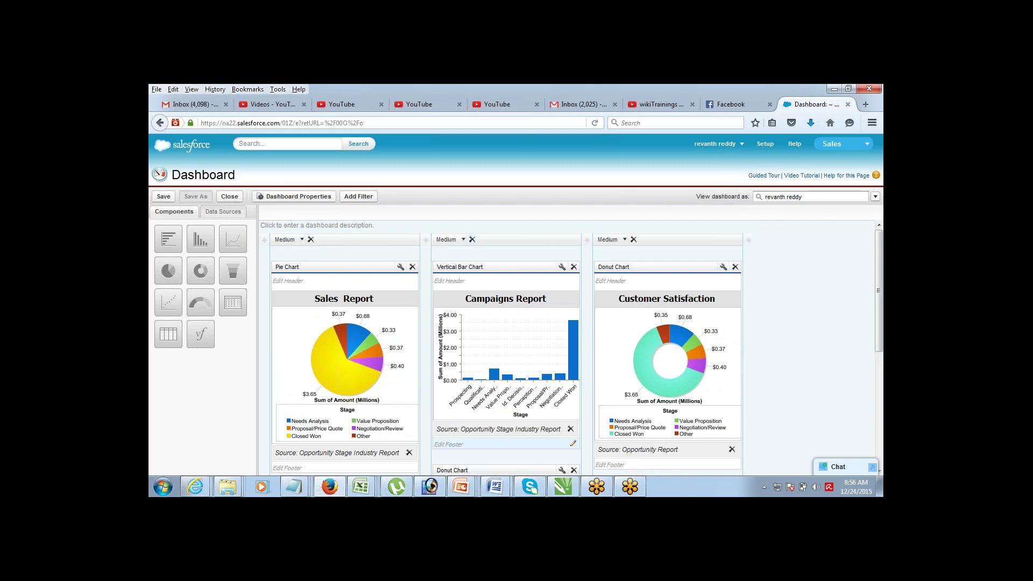
{"action": "left_click", "coordinate": [159, 196]}
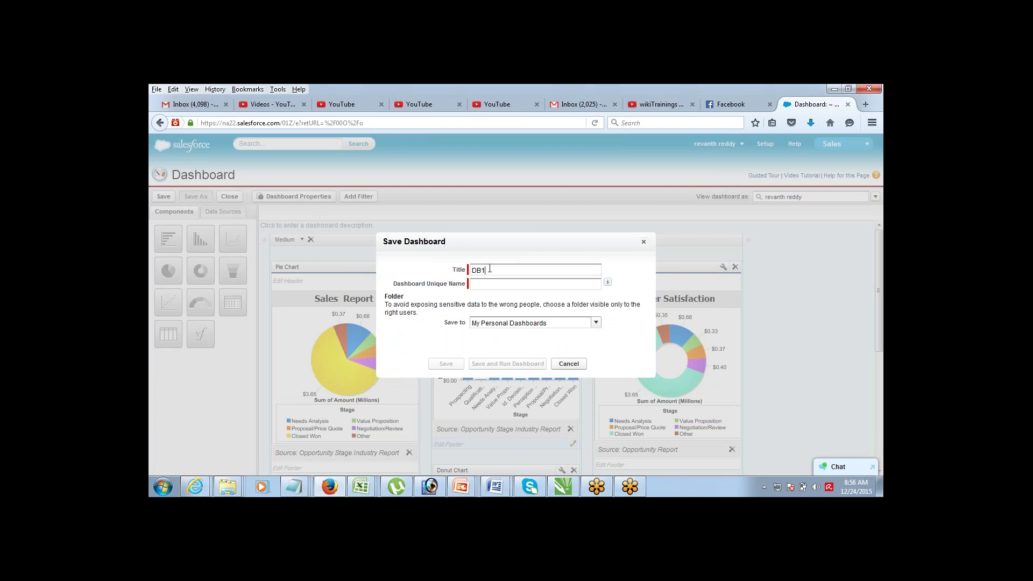
{"action": "type", "text": "DB1"}
{"action": "key", "text": "Tab"}
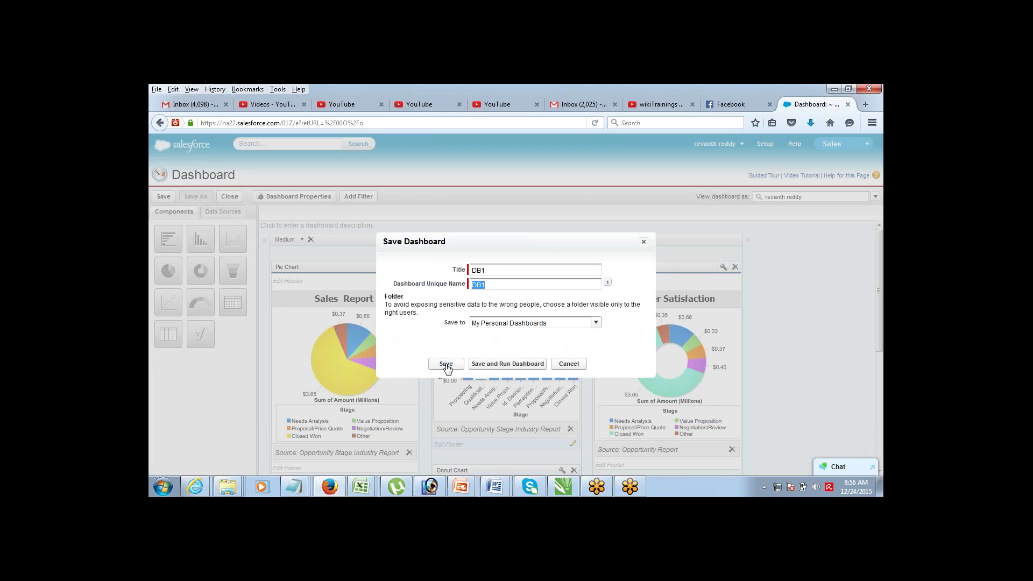
{"action": "left_click", "coordinate": [446, 364]}
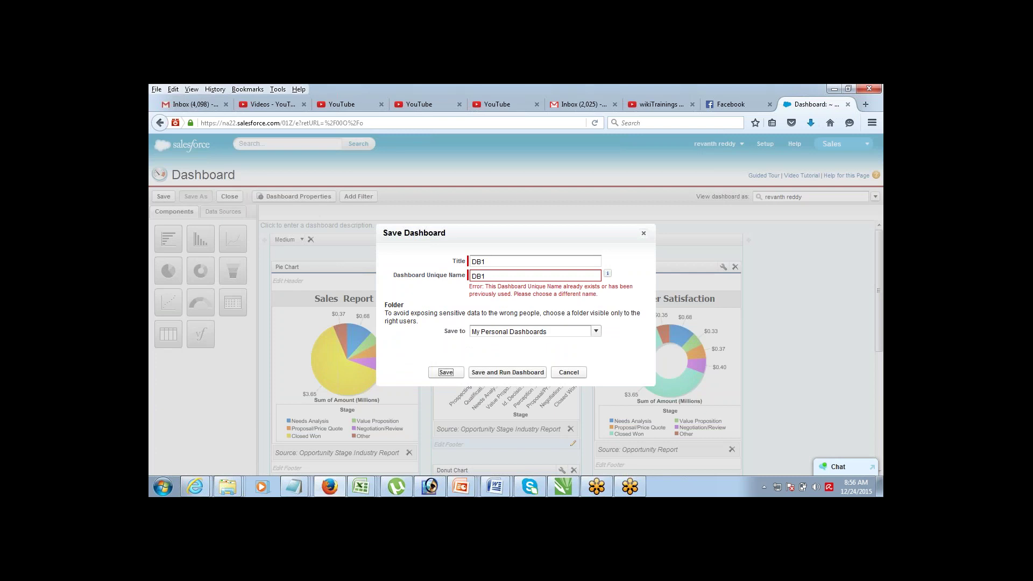
Retitle the dashboard DB2, change its unique name and save it to My Personal Dashboards
{"action": "left_click", "coordinate": [530, 261]}
{"action": "type", "text": "2"}
{"action": "key", "text": "Tab"}
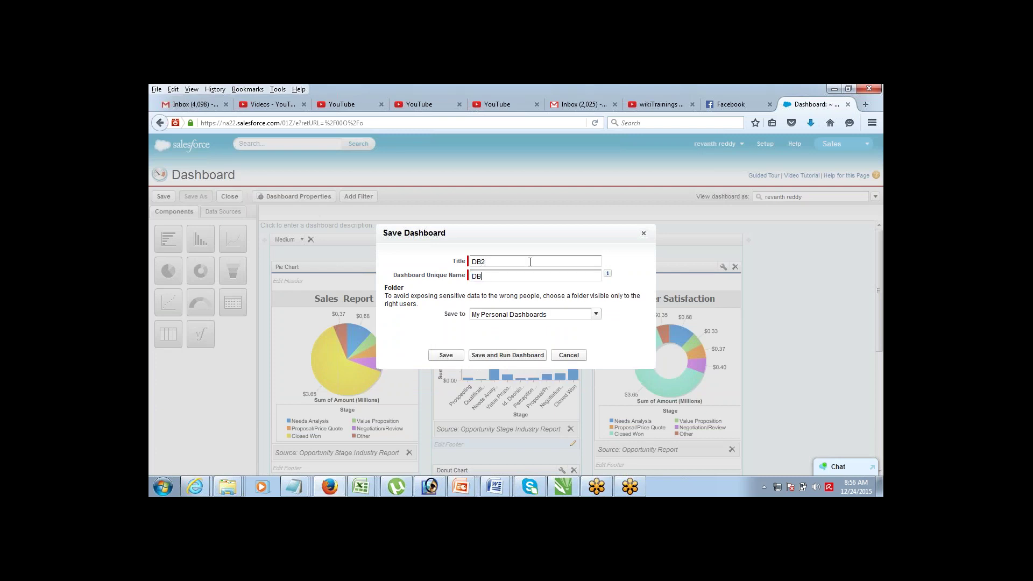
{"action": "left_click", "coordinate": [445, 355]}
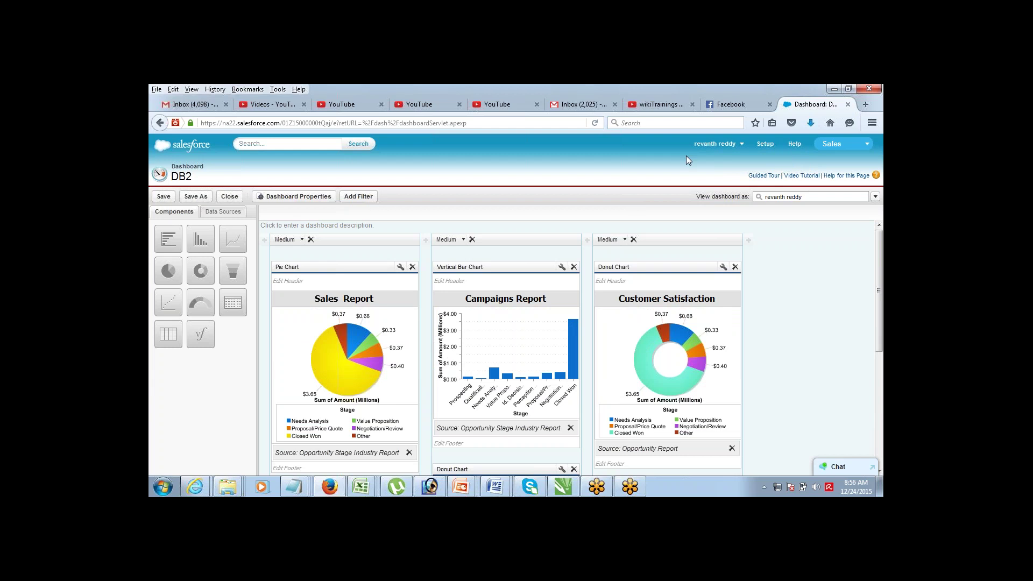
Leave the dashboard editor, go to the Dashboards area and look over the charts on the DB1 dashboard
{"action": "left_click", "coordinate": [766, 145]}
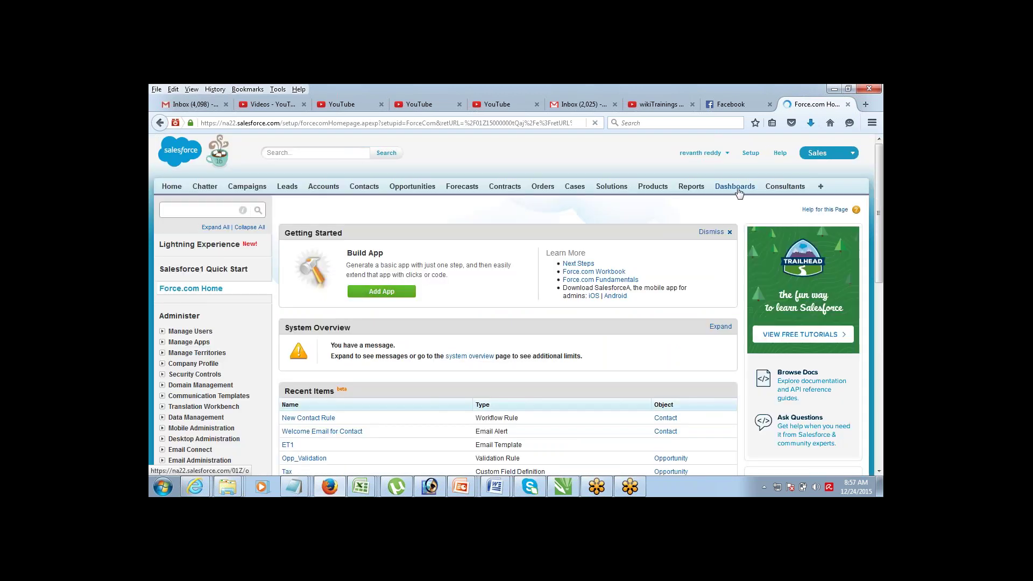
{"action": "left_click", "coordinate": [737, 190]}
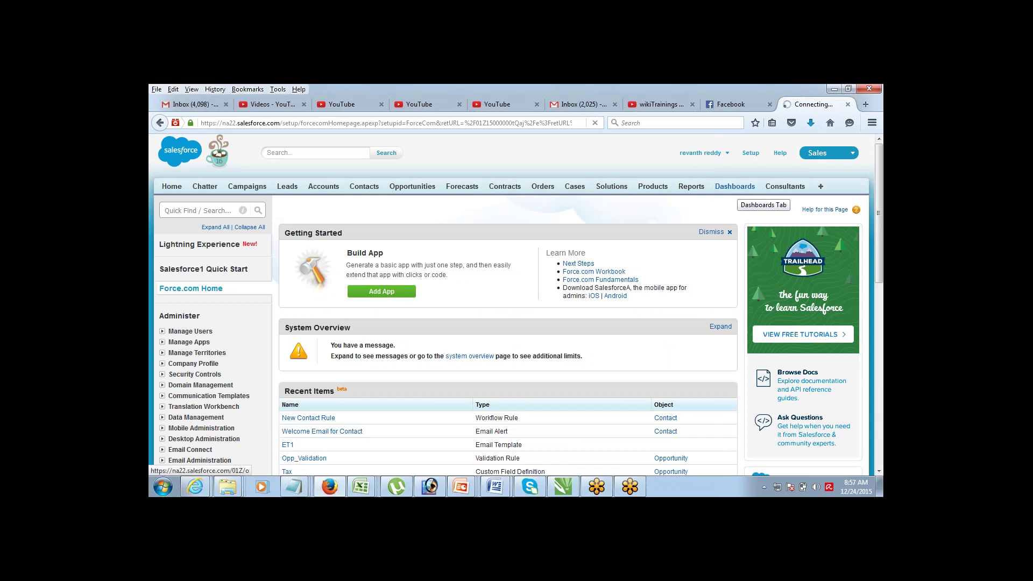
{"action": "left_click", "coordinate": [694, 188]}
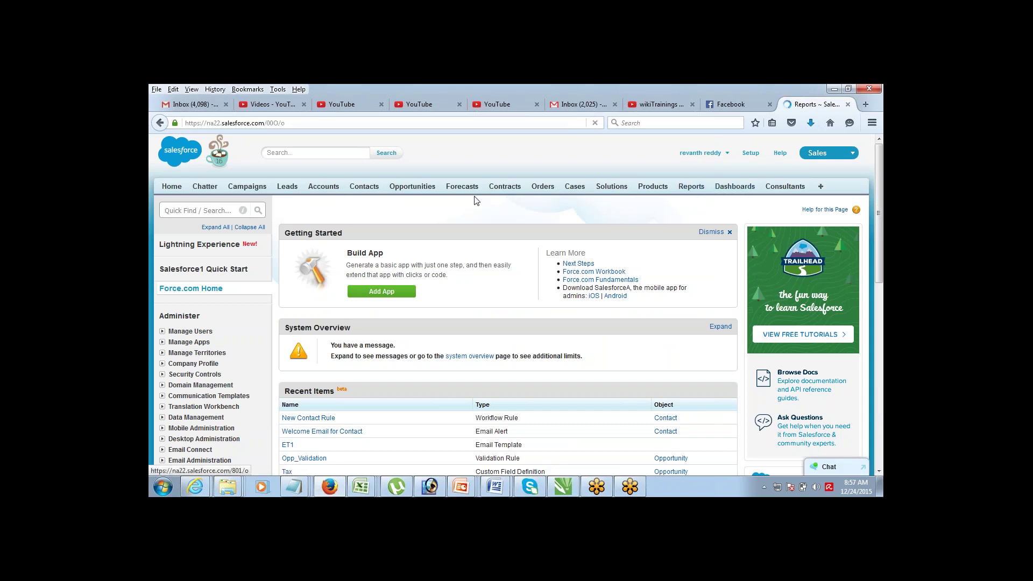
{"action": "left_click", "coordinate": [389, 217]}
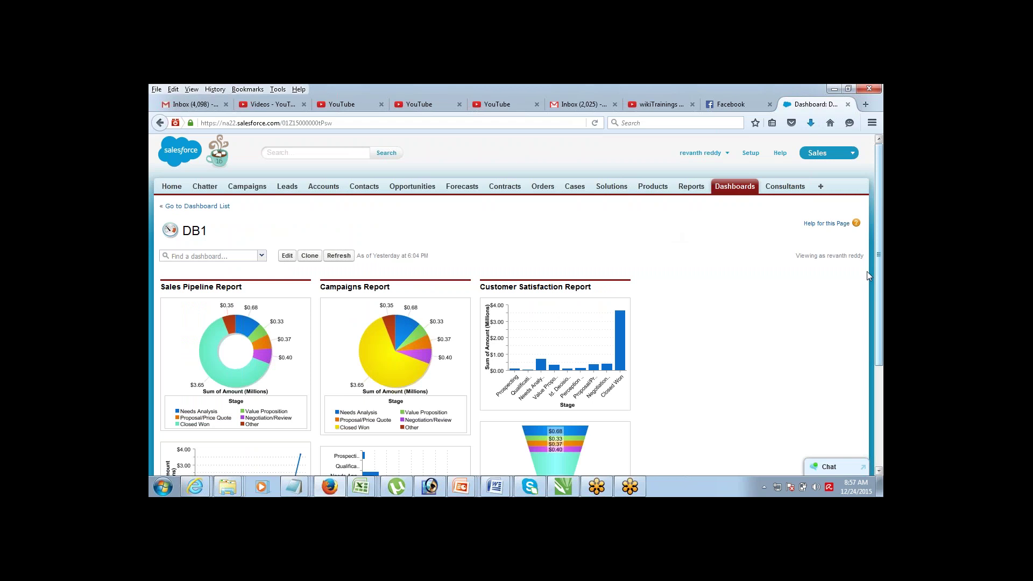
{"action": "scroll", "coordinate": [866, 274], "scroll_direction": "down", "scroll_amount": 4}
{"action": "scroll", "coordinate": [866, 274], "scroll_direction": "up", "scroll_amount": 4}
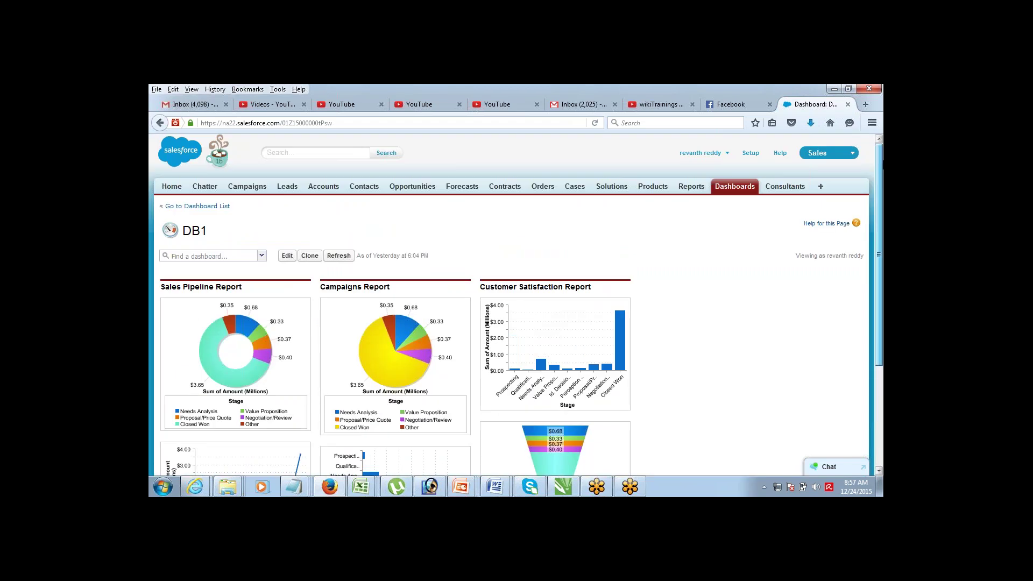
{"action": "scroll", "coordinate": [761, 203], "scroll_direction": "down", "scroll_amount": 2}
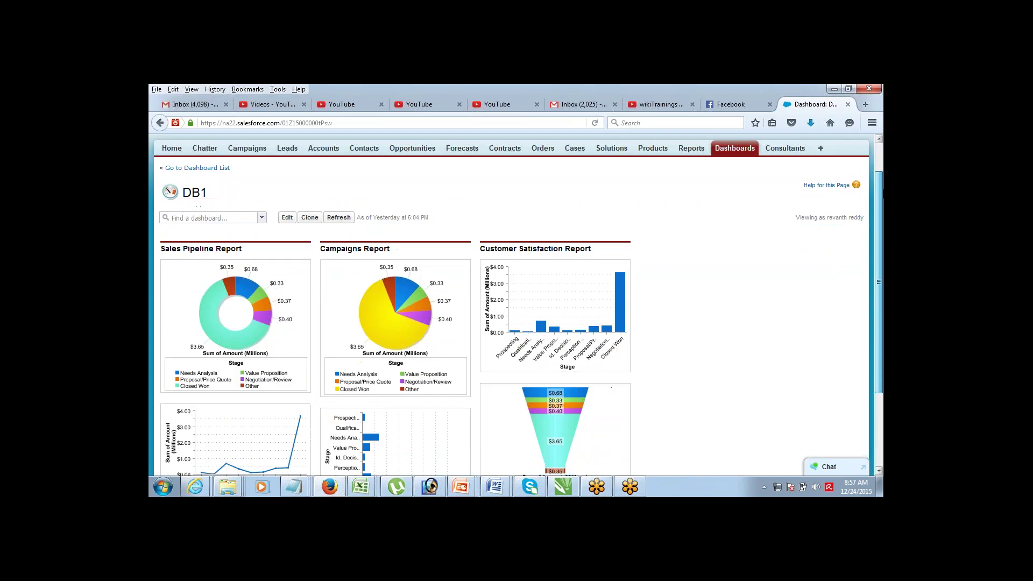
Select DB1 from My Personal Dashboards in the dashboard finder to display it again
{"action": "left_click", "coordinate": [261, 209]}
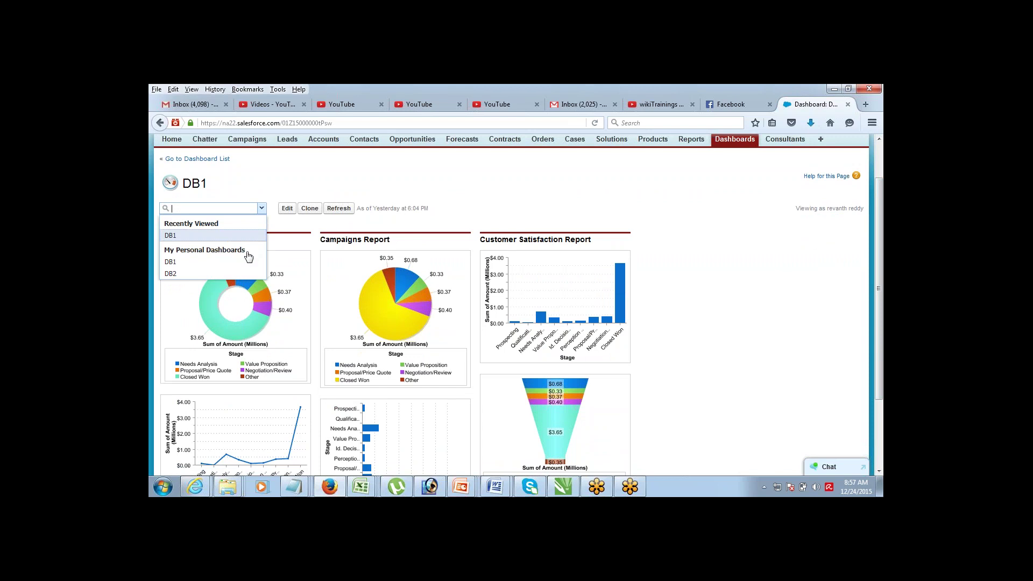
{"action": "left_click", "coordinate": [242, 262]}
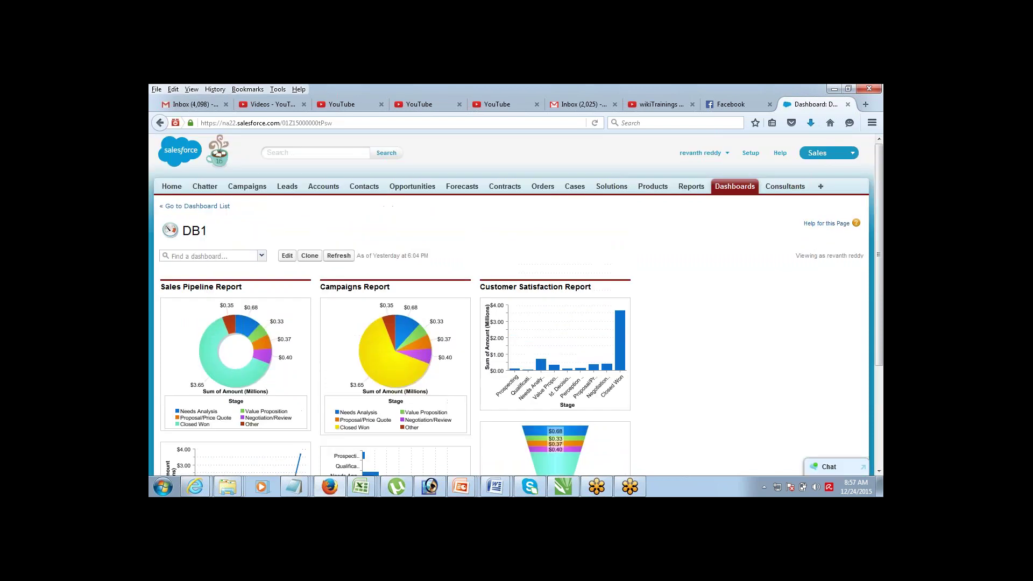
{"action": "left_click", "coordinate": [261, 256]}
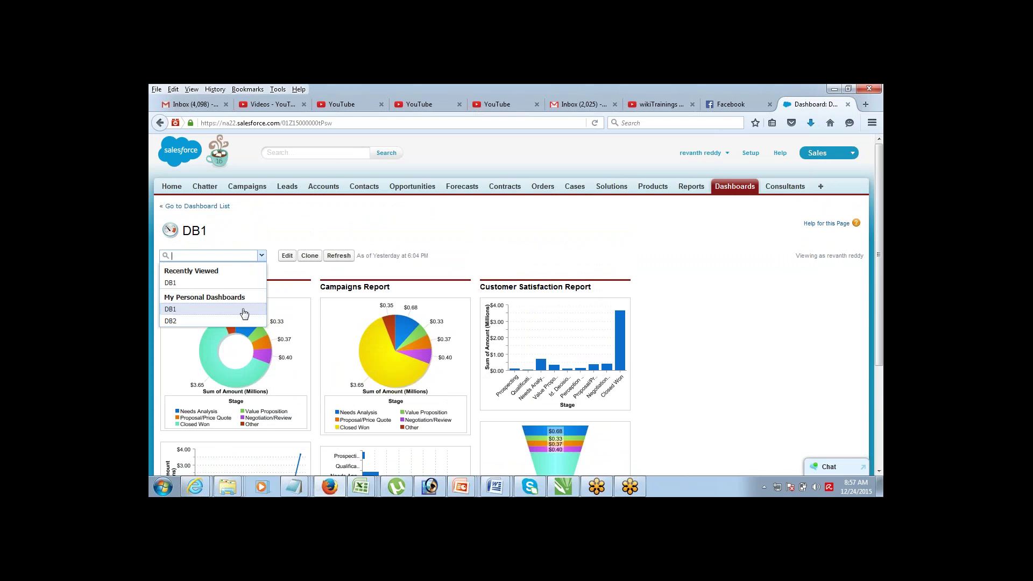
{"action": "left_click", "coordinate": [244, 309]}
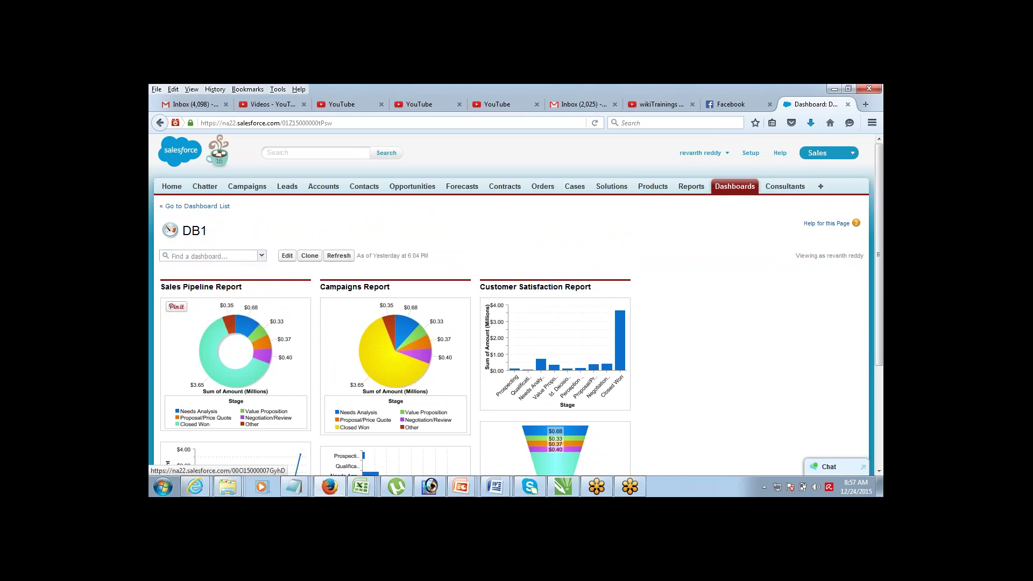
Switch to the DB2 dashboard from My Personal Dashboards and look over both rows of its charts
{"action": "left_click", "coordinate": [257, 257]}
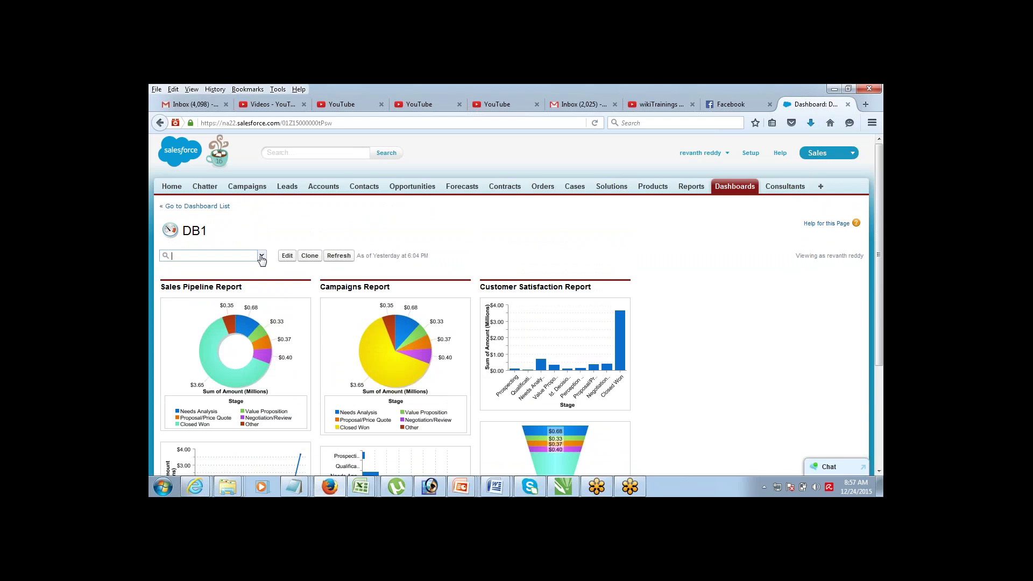
{"action": "left_click", "coordinate": [262, 256]}
{"action": "left_click", "coordinate": [222, 322]}
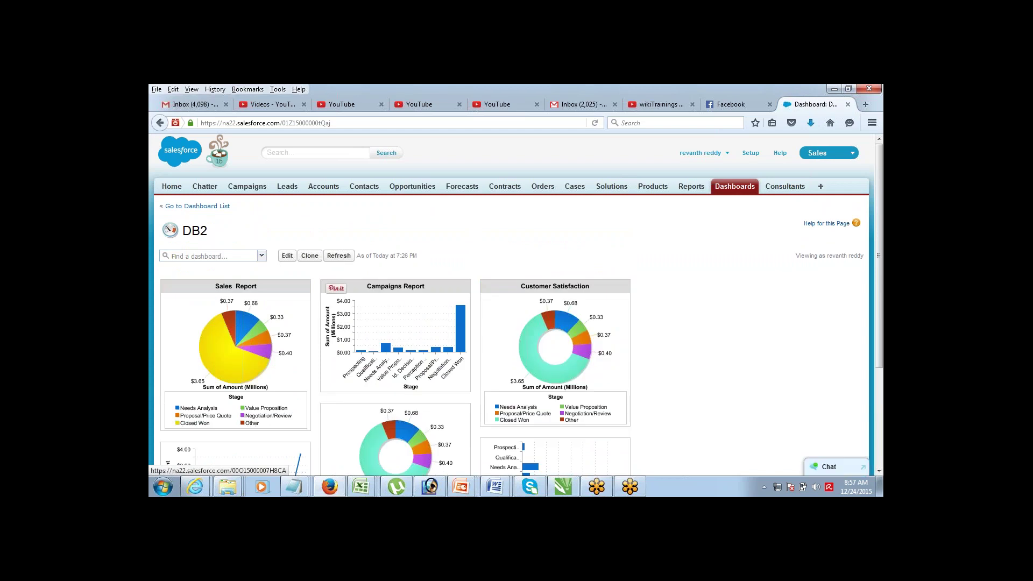
{"action": "scroll", "coordinate": [860, 285], "scroll_direction": "down", "scroll_amount": 4}
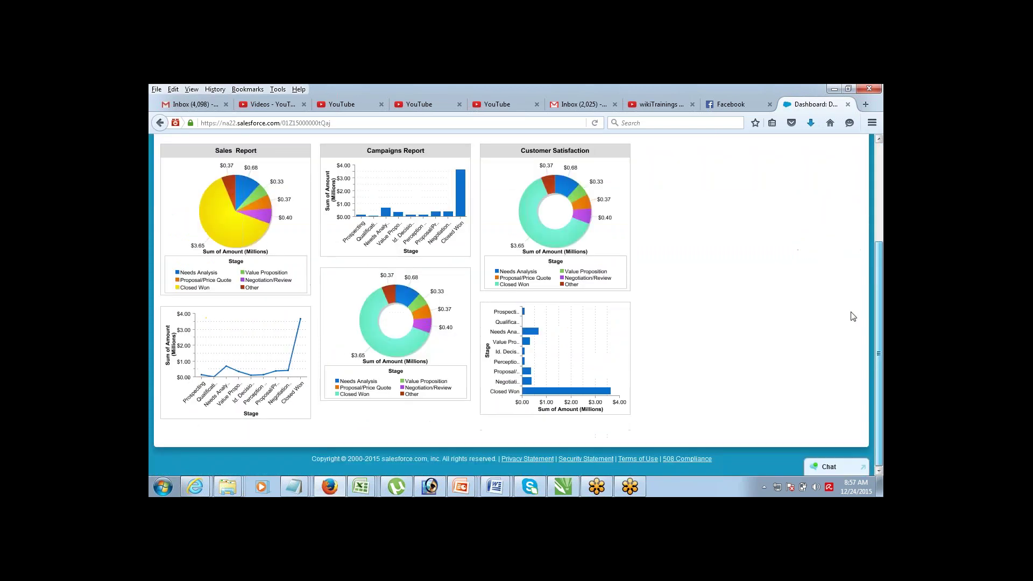
{"action": "scroll", "coordinate": [867, 268], "scroll_direction": "up", "scroll_amount": 3}
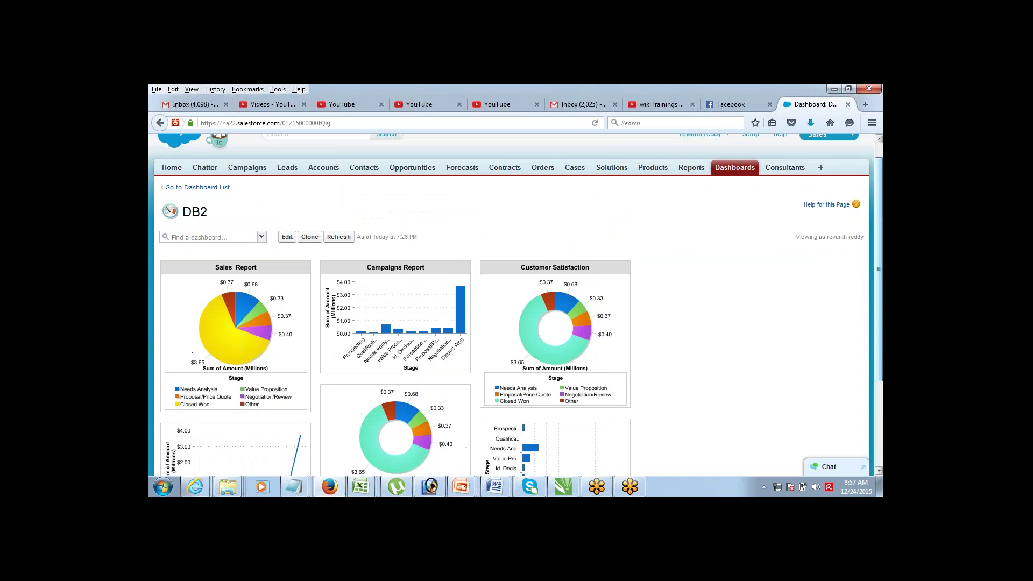